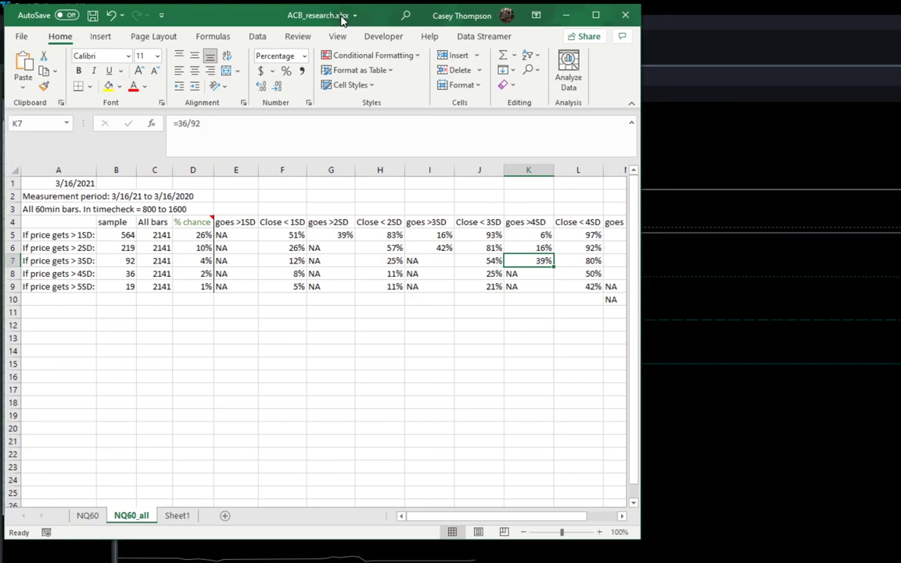
Enlarge the workbook window and zoom in on the NQ60_all sheet so that columns A to N fit in view
drag(638, 538, 837, 562)
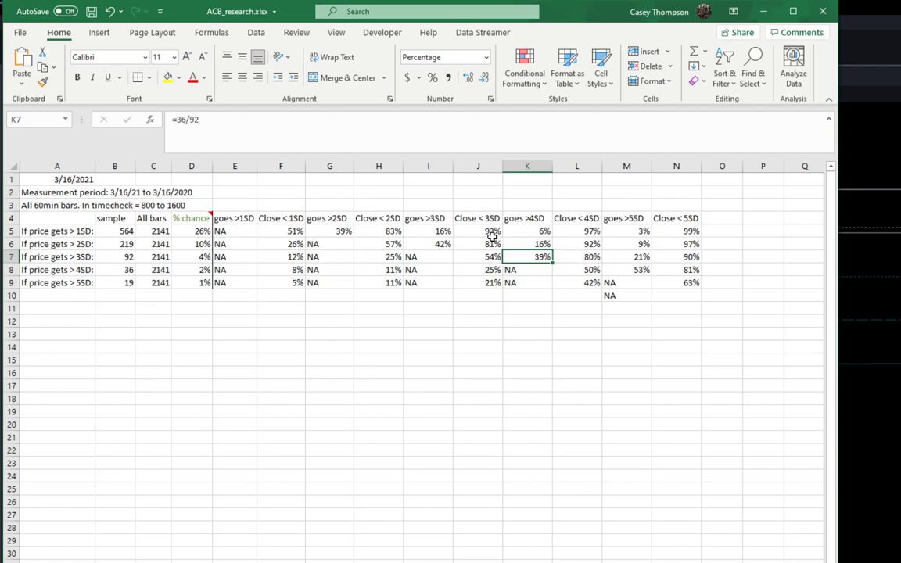
scroll(440, 251, up, 2)
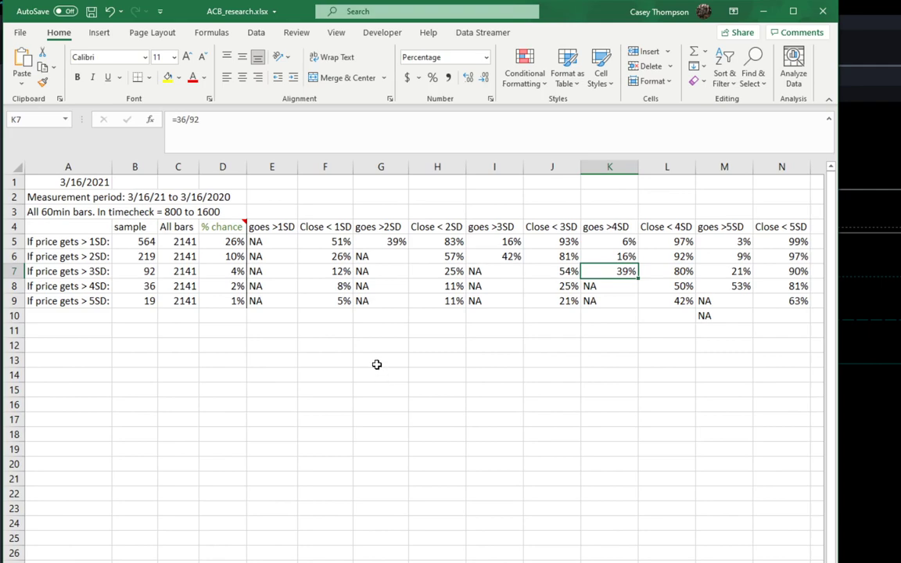
Examine the price threshold labels in A5:A9 and the sample counts in B5:B9, with a brief look at the neighbouring sheet
click(74, 243)
drag(74, 243, 73, 300)
click(86, 242)
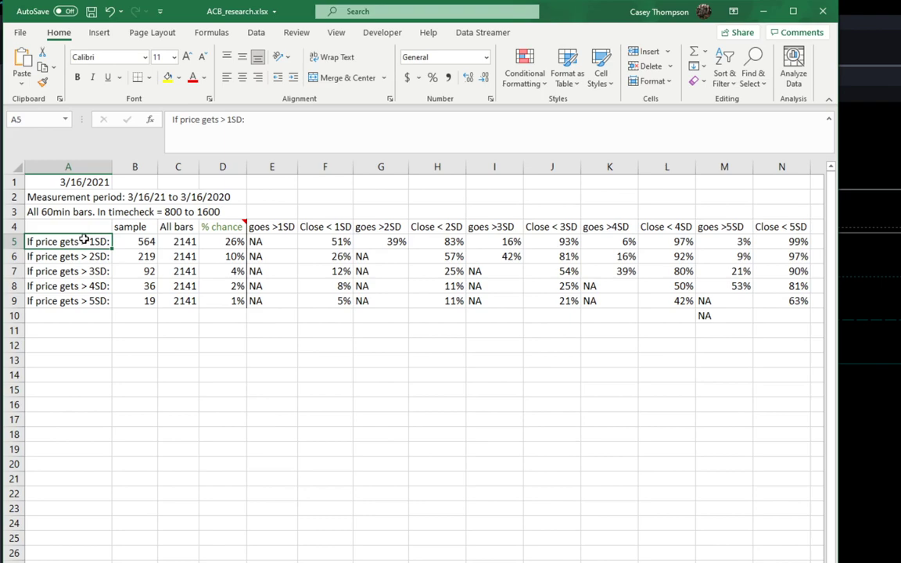
mouse_move(81, 246)
mouse_down()
mouse_move(97, 254)
mouse_move(95, 242)
mouse_move(62, 256)
mouse_move(74, 242)
mouse_up()
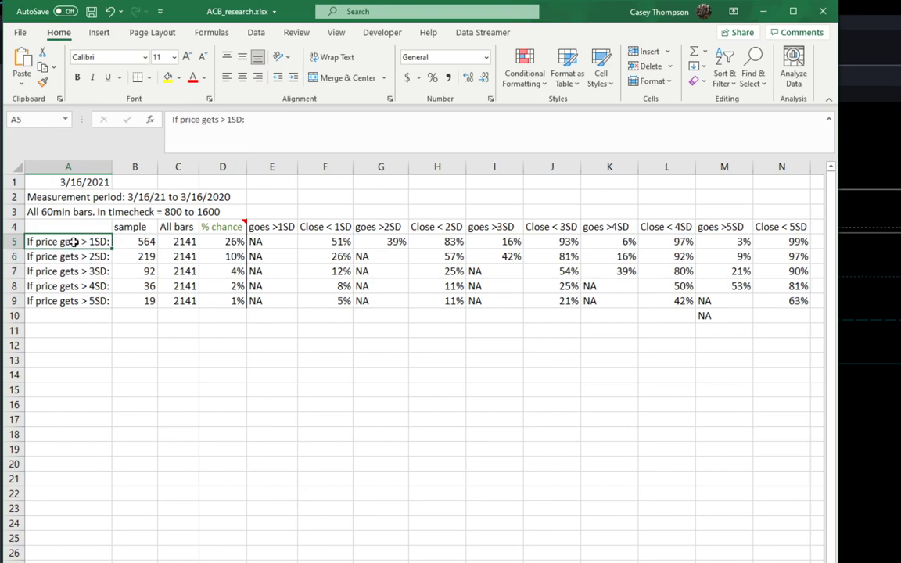
click(140, 242)
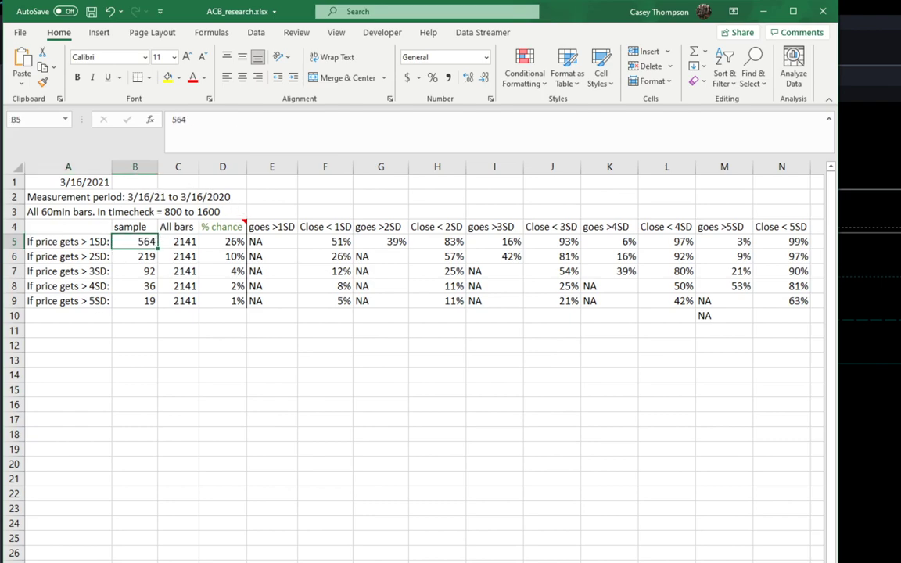
key(ctrl+Page_Down)
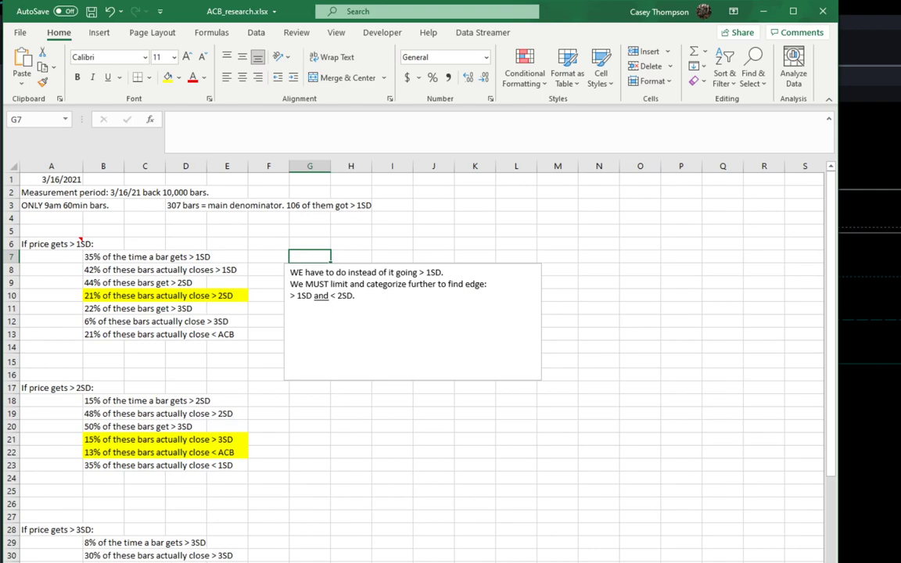
key(ctrl+Page_Up)
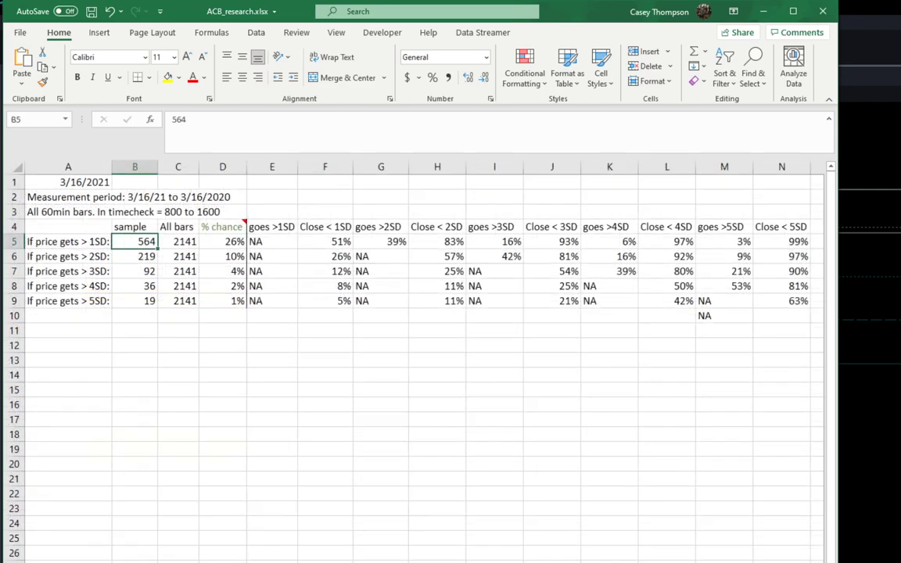
drag(141, 242, 148, 297)
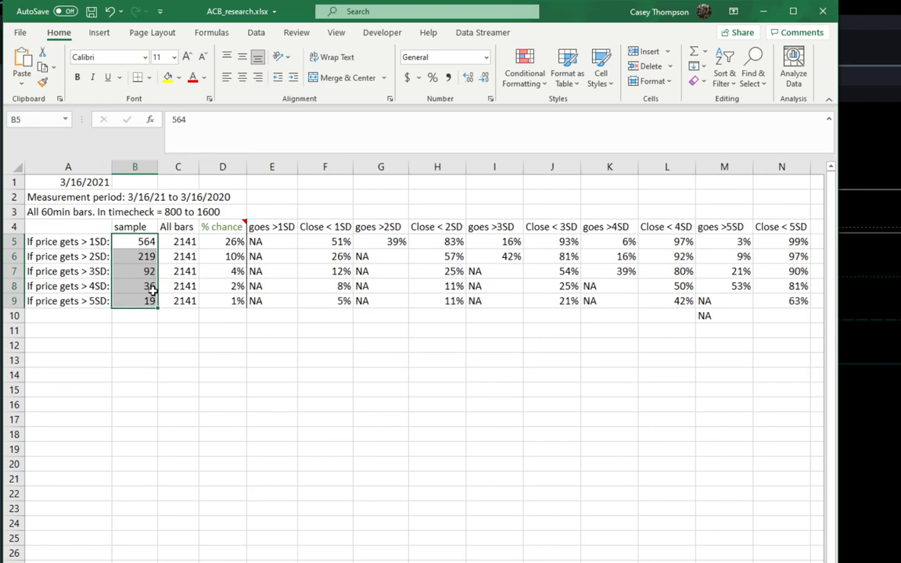
click(70, 241)
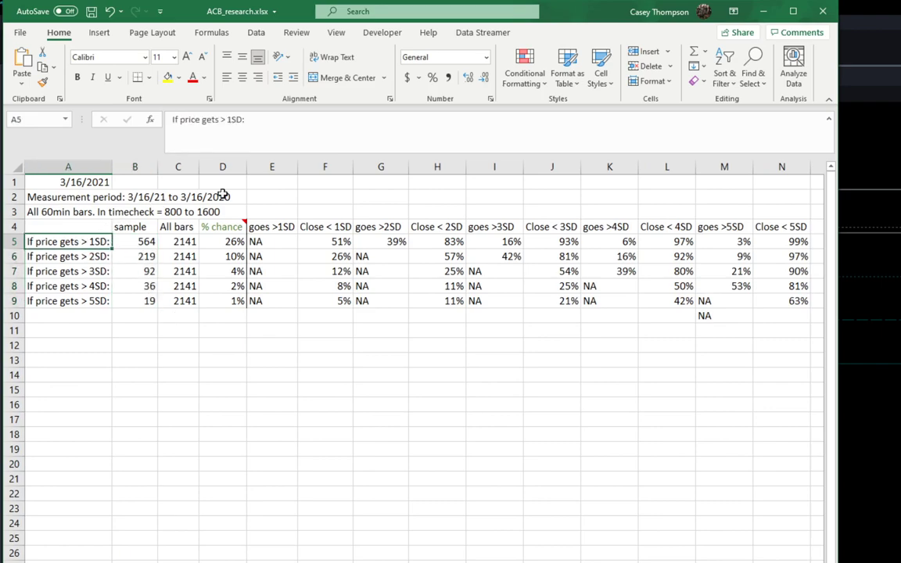
Examine how the > 1SD row's % chance derives from its sample and All bars values, and read the % chance header's note
click(140, 242)
key(ctrl+c)
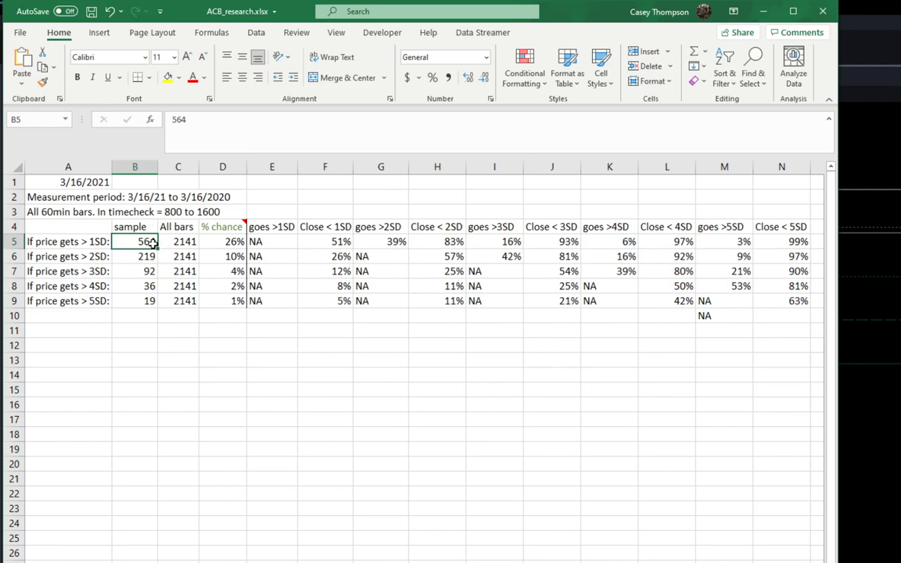
click(192, 245)
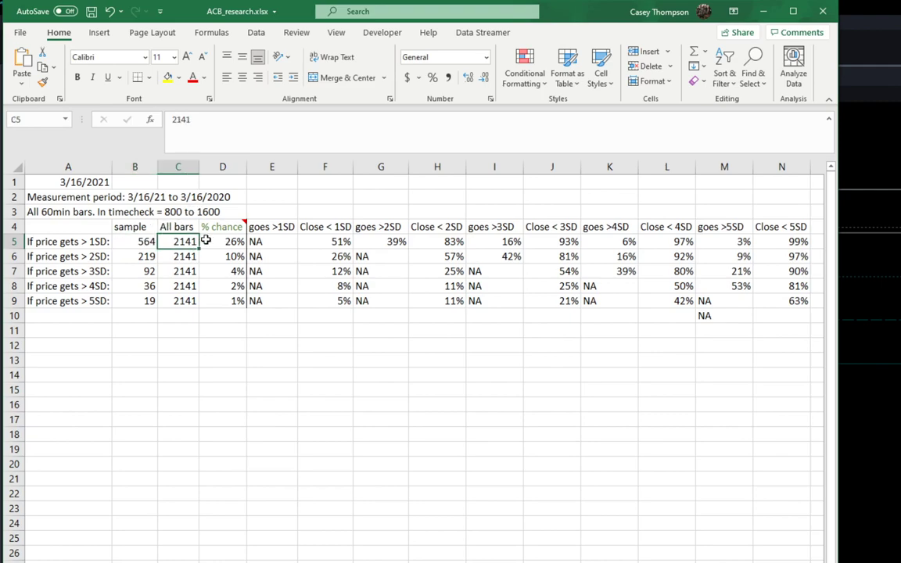
mouse_move(232, 224)
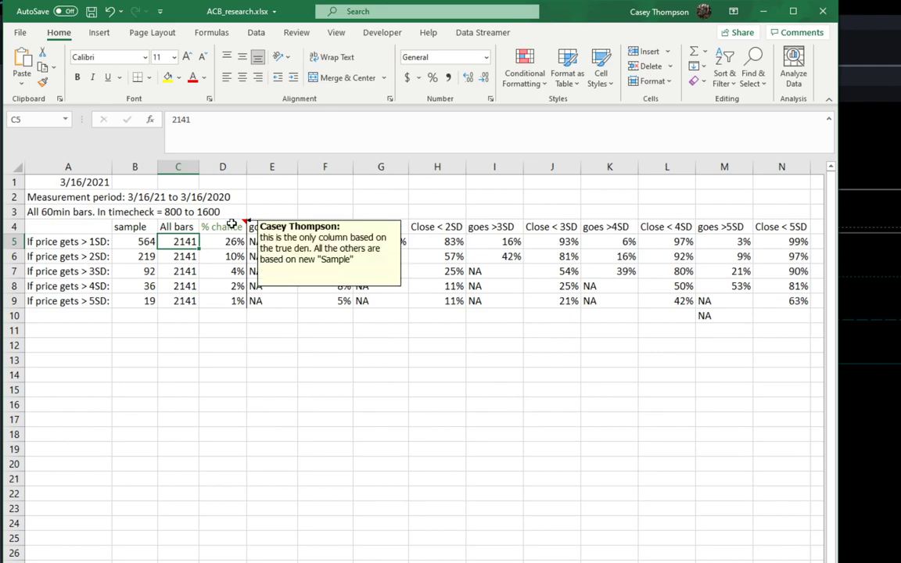
click(238, 240)
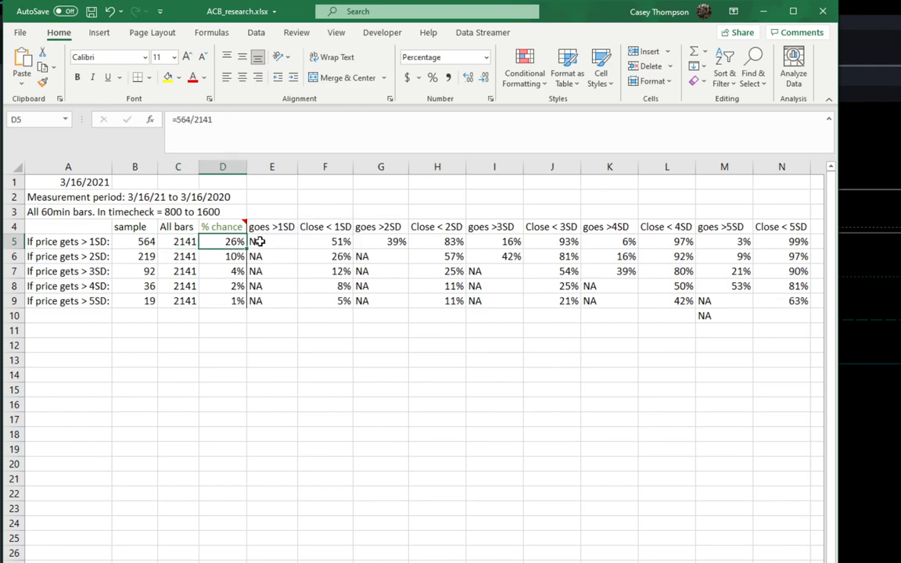
click(91, 239)
click(227, 240)
mouse_move(209, 227)
Inspect the > 1SD row's Close < 1SD, goes >2SD and Close < 2SD percentages and their formulas
click(332, 245)
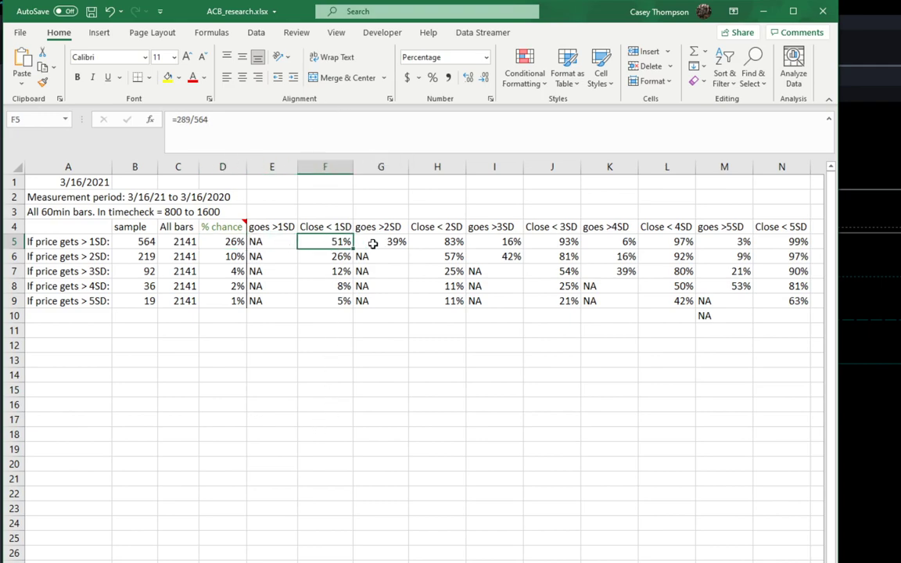
click(396, 242)
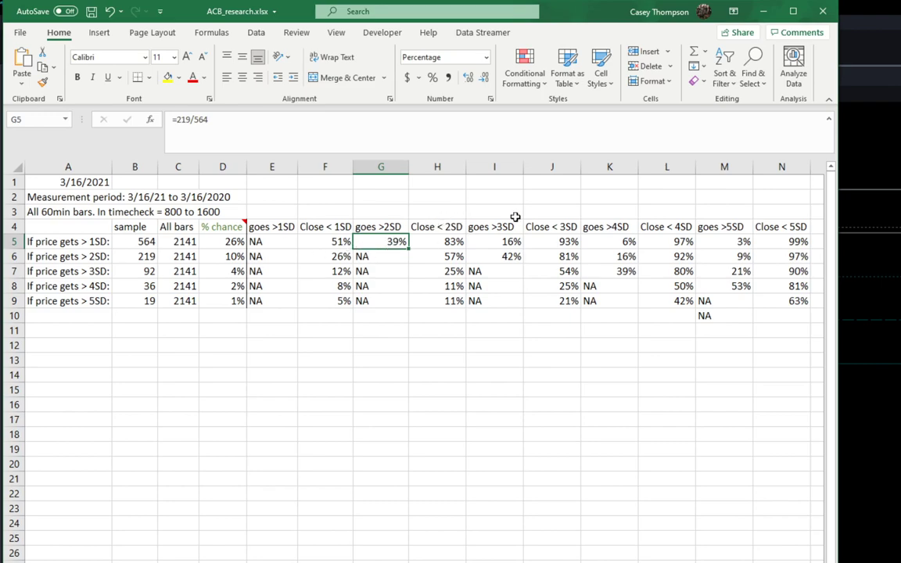
click(399, 227)
click(404, 240)
click(456, 242)
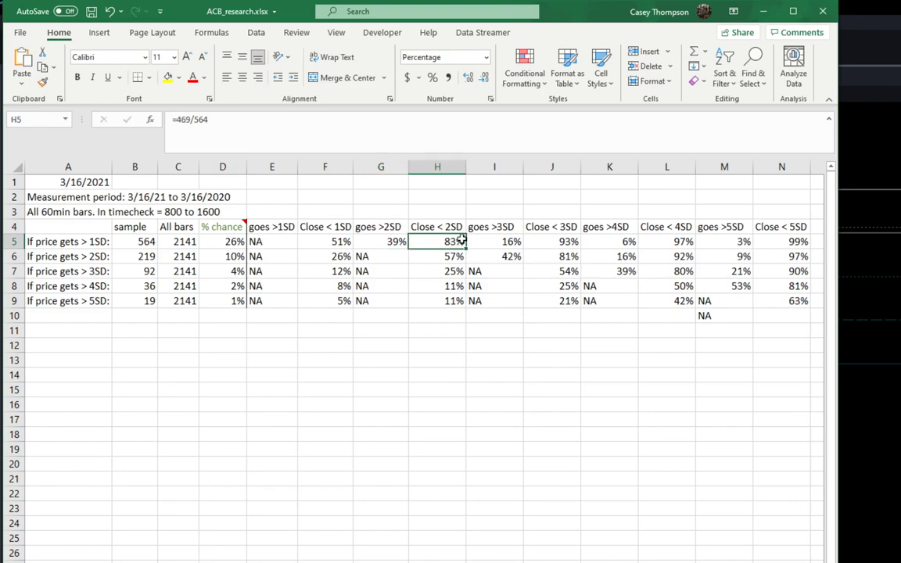
Examine the Close < 2SD percentage for the > 2SD row and the Close < 3SD percentage for the > 3SD row
click(80, 259)
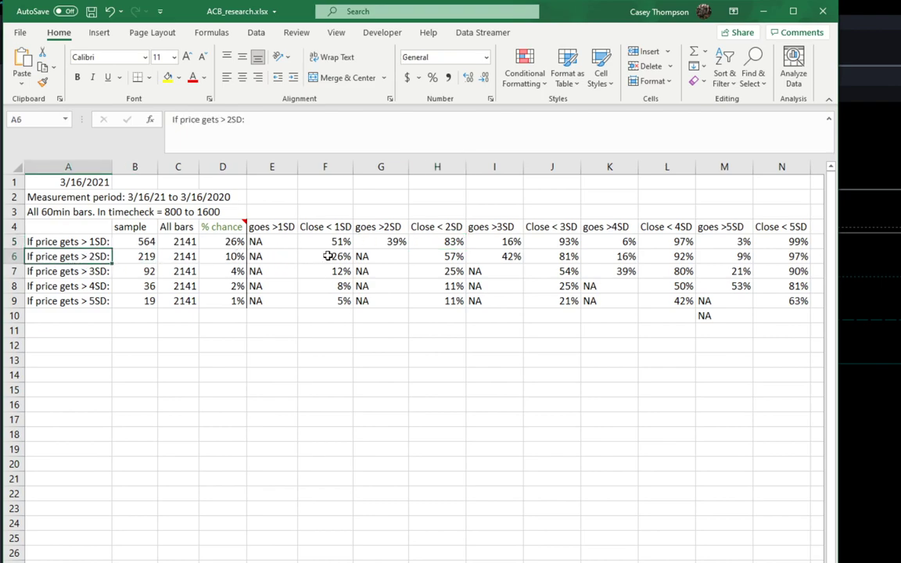
click(450, 259)
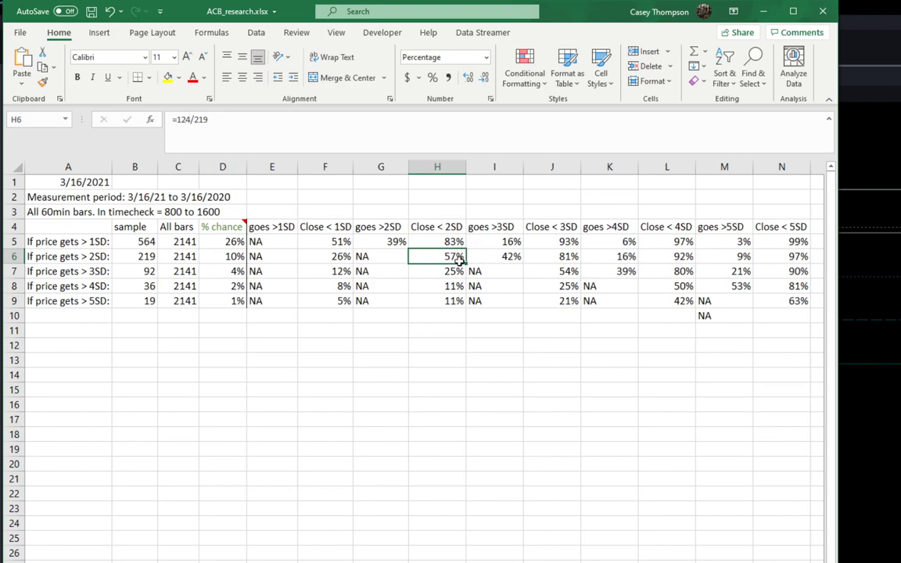
click(381, 227)
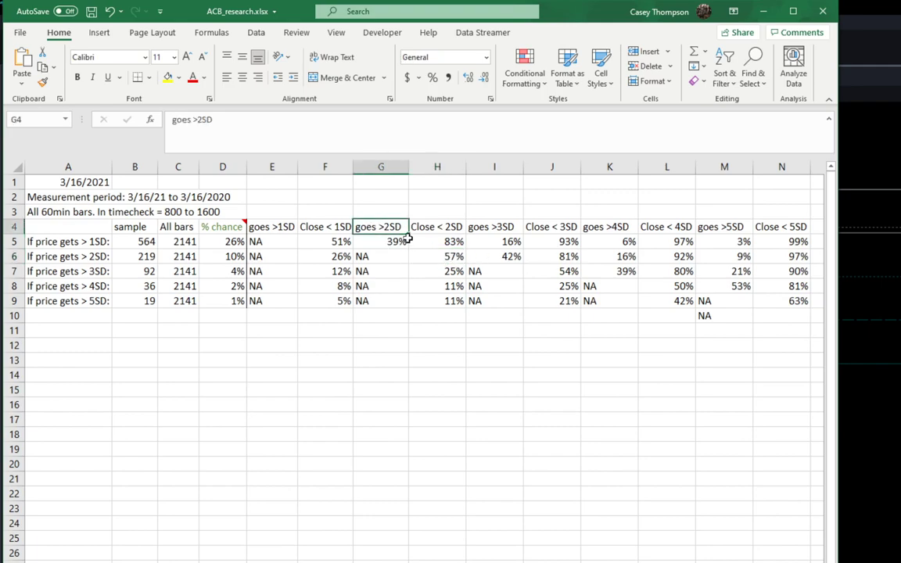
click(457, 257)
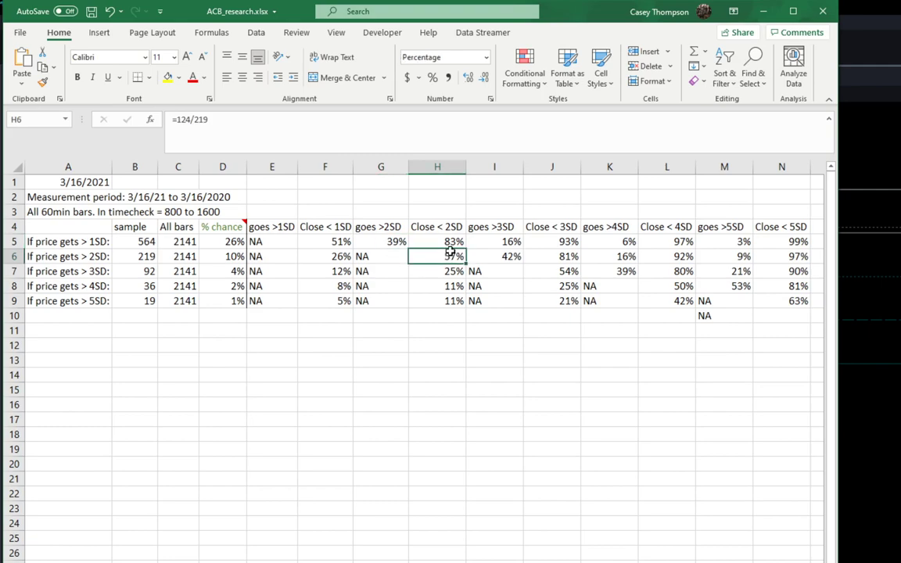
click(491, 227)
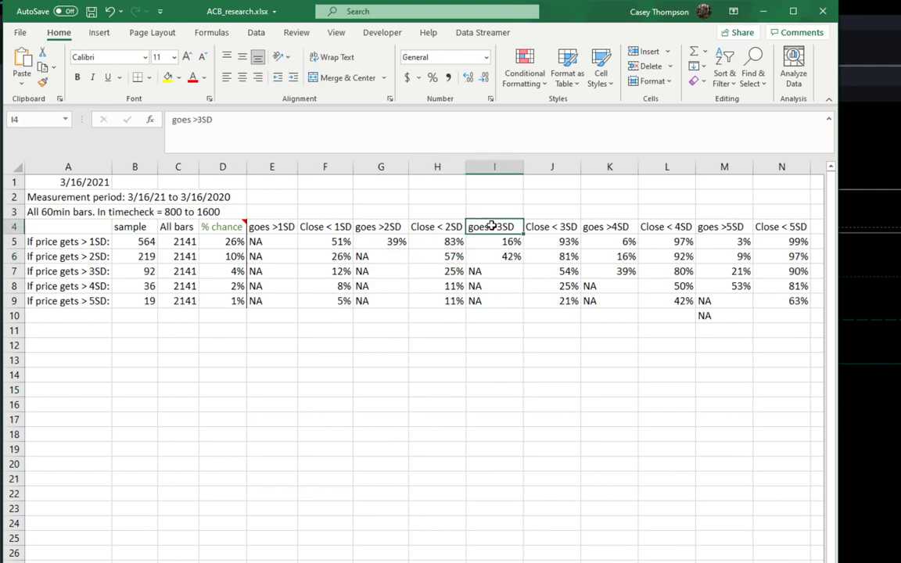
click(71, 271)
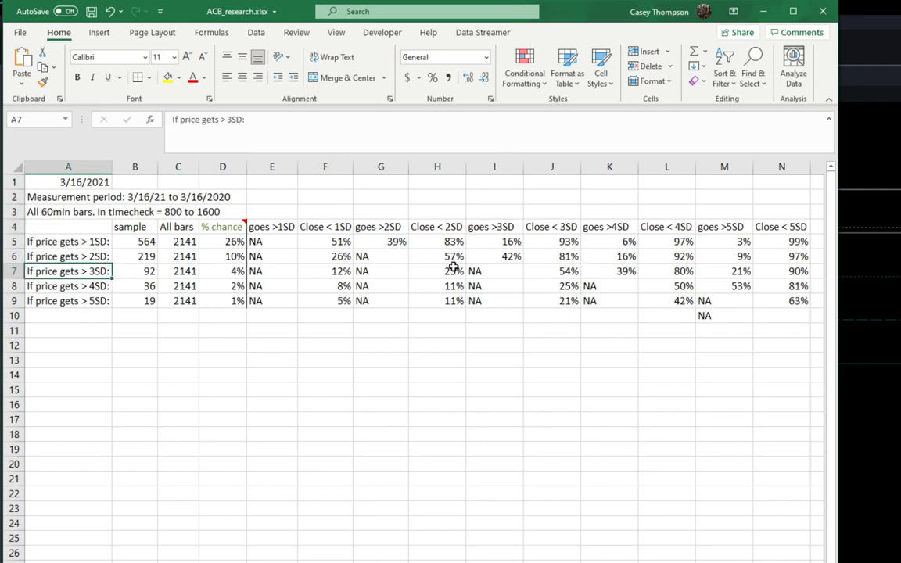
click(568, 270)
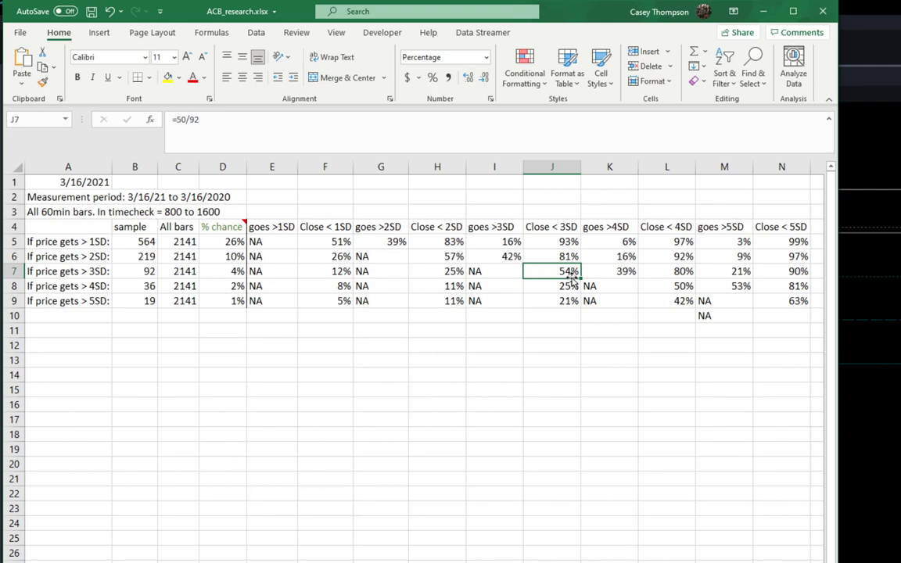
Compare the diagonal close-below percentages in H6, J7, L8 and N9, and check the > 5SD row's sample and % chance
click(470, 237)
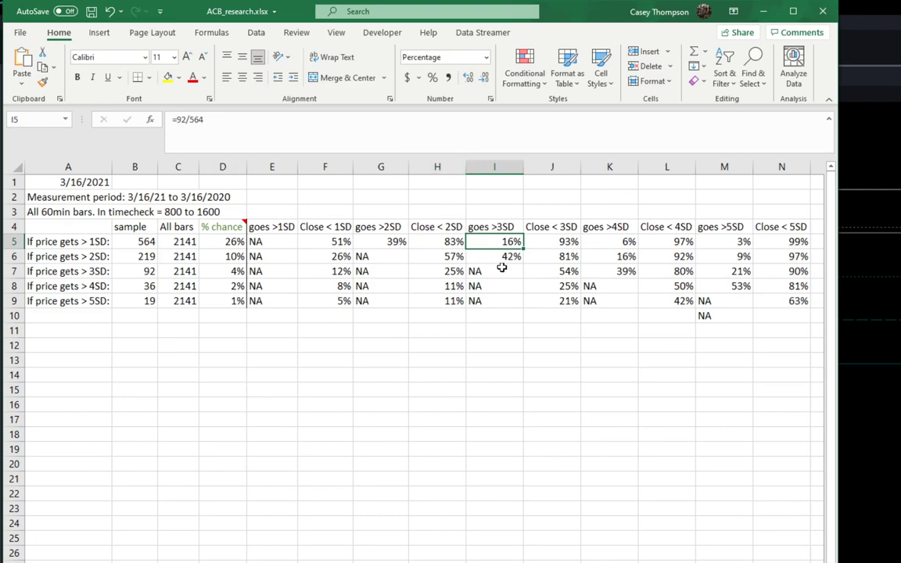
click(459, 256)
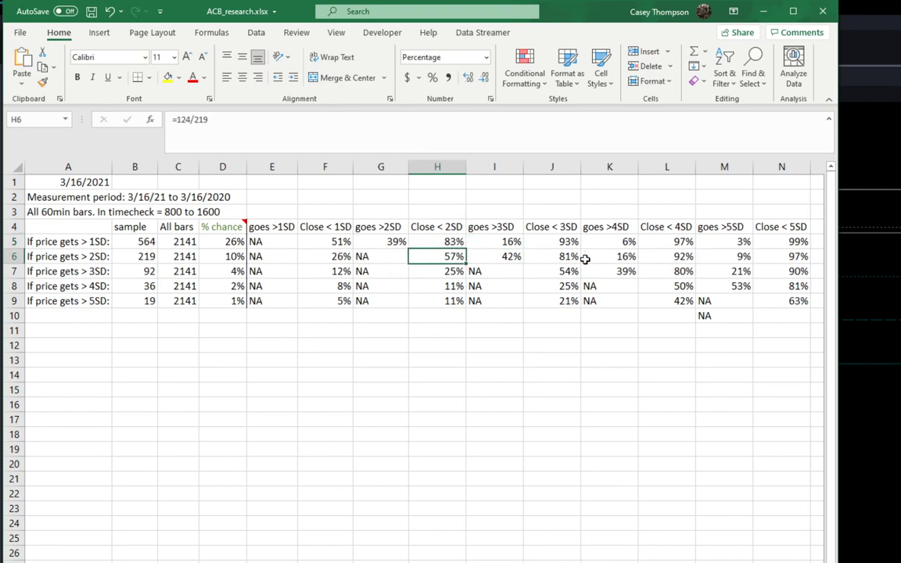
click(560, 270)
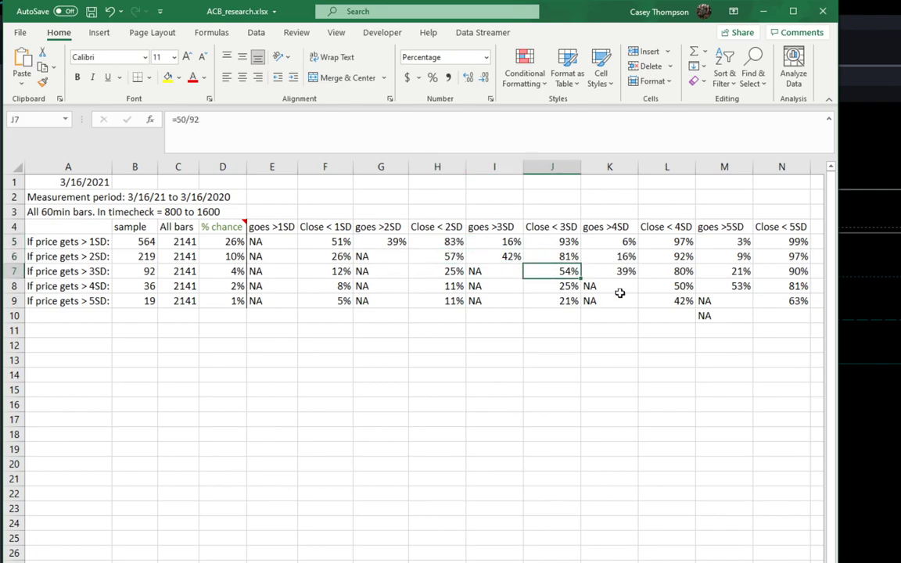
click(681, 283)
click(801, 302)
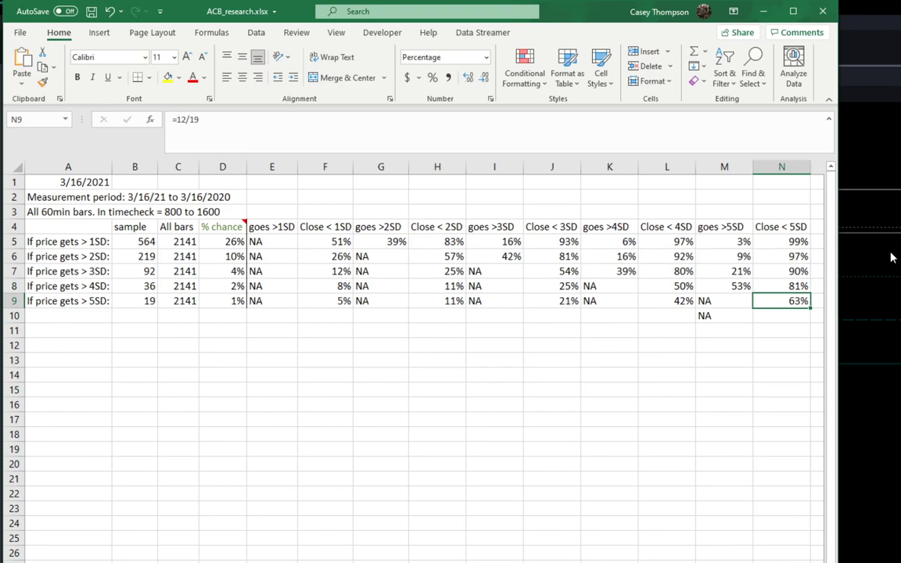
click(227, 301)
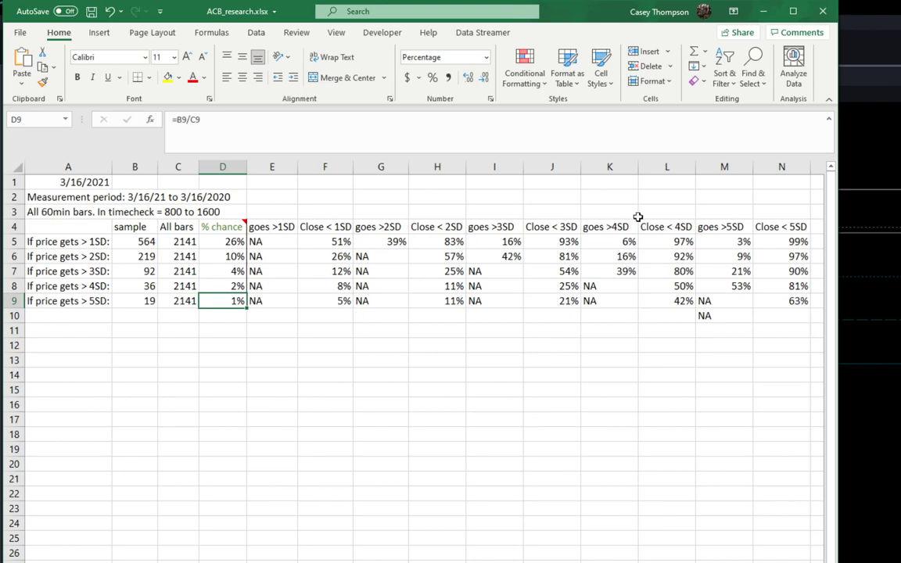
click(803, 301)
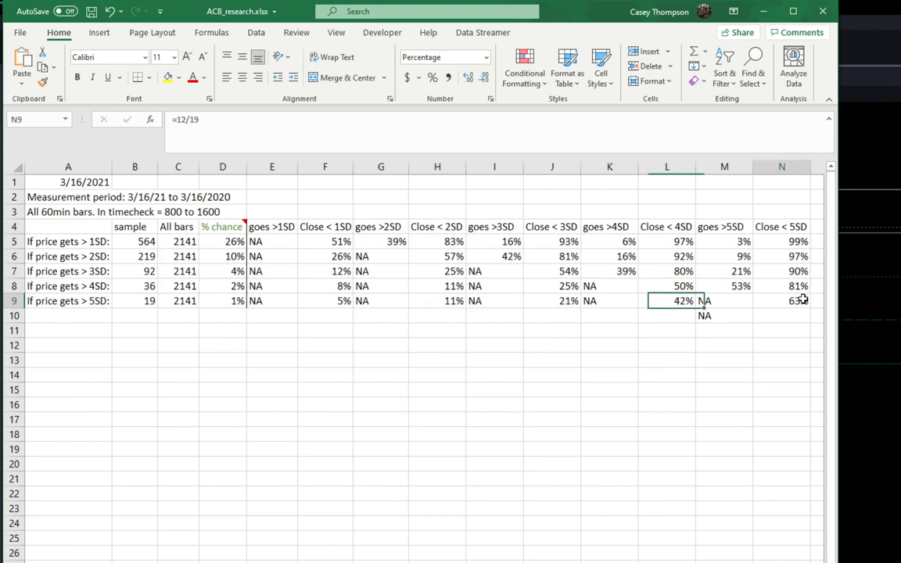
click(131, 301)
click(806, 300)
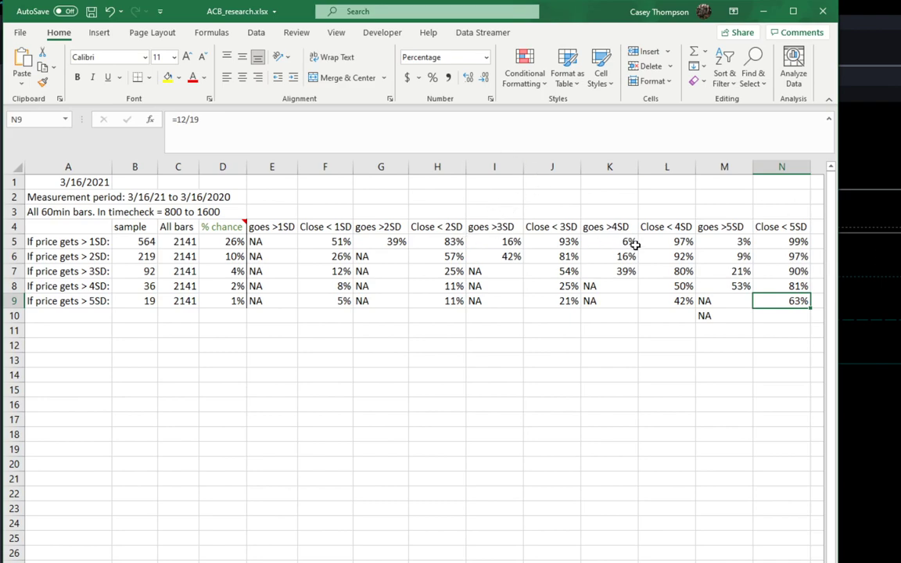
Review the > 1SD row's goes-above and close-below percentages across columns G to N
click(381, 242)
drag(381, 242, 459, 274)
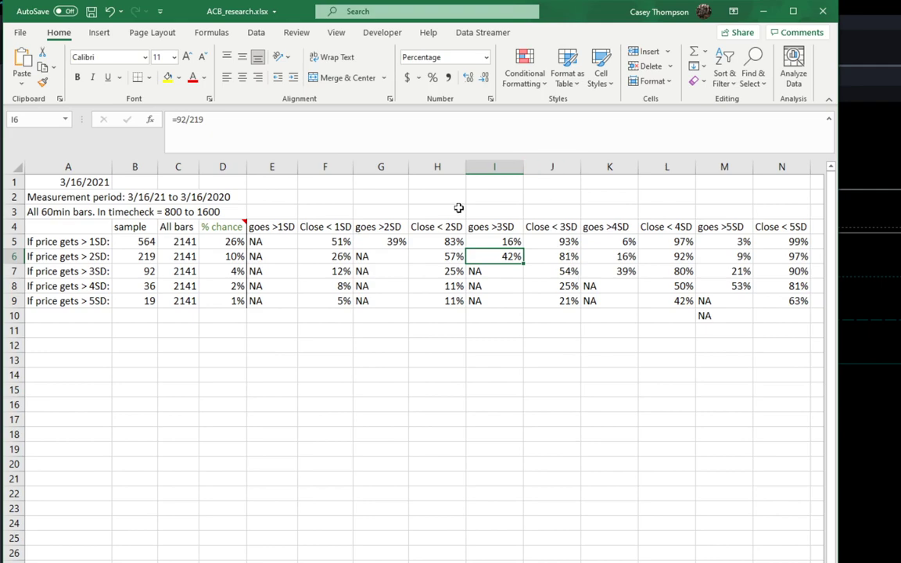
click(504, 241)
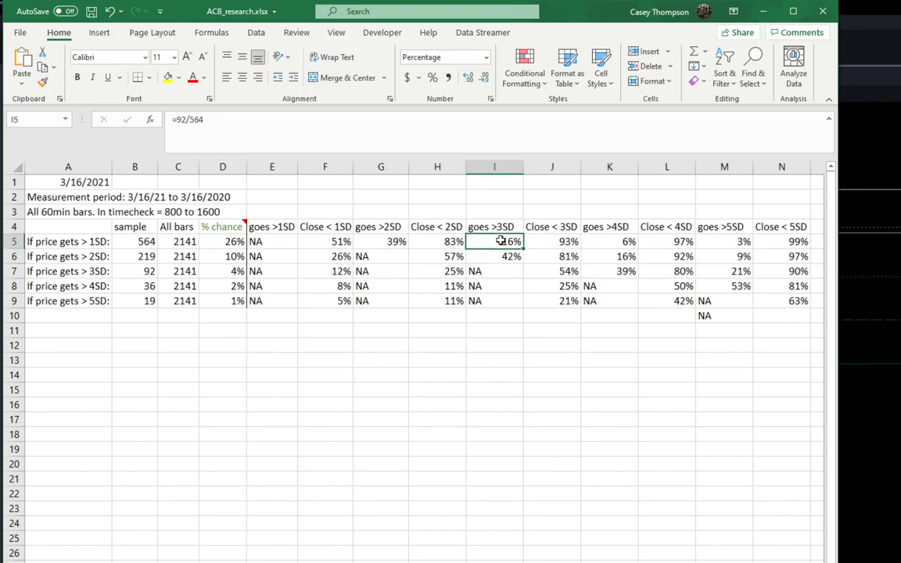
click(627, 241)
click(569, 241)
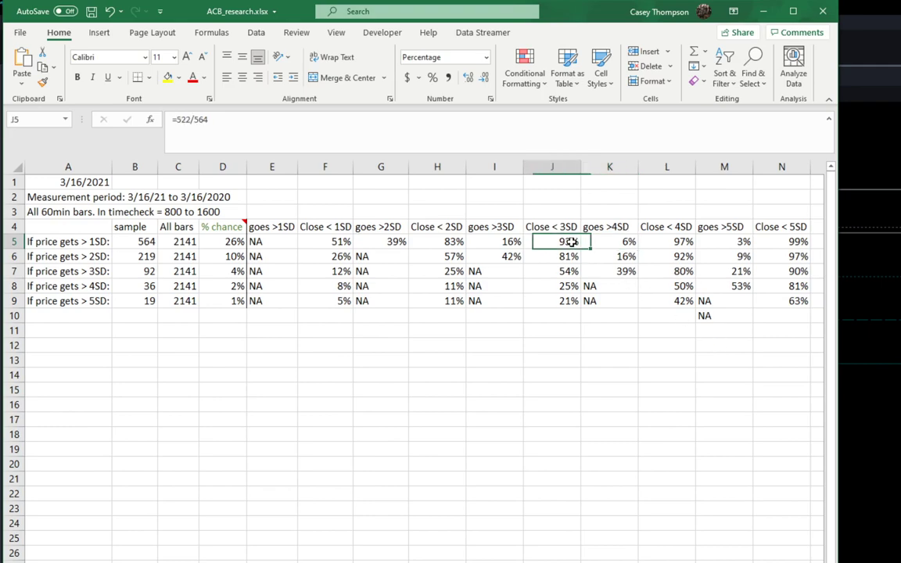
click(686, 241)
click(795, 242)
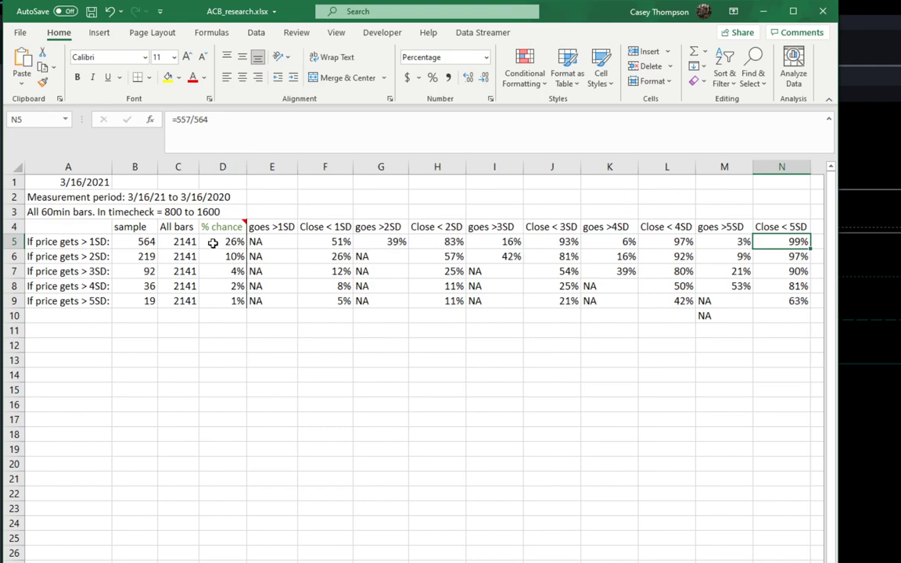
click(74, 242)
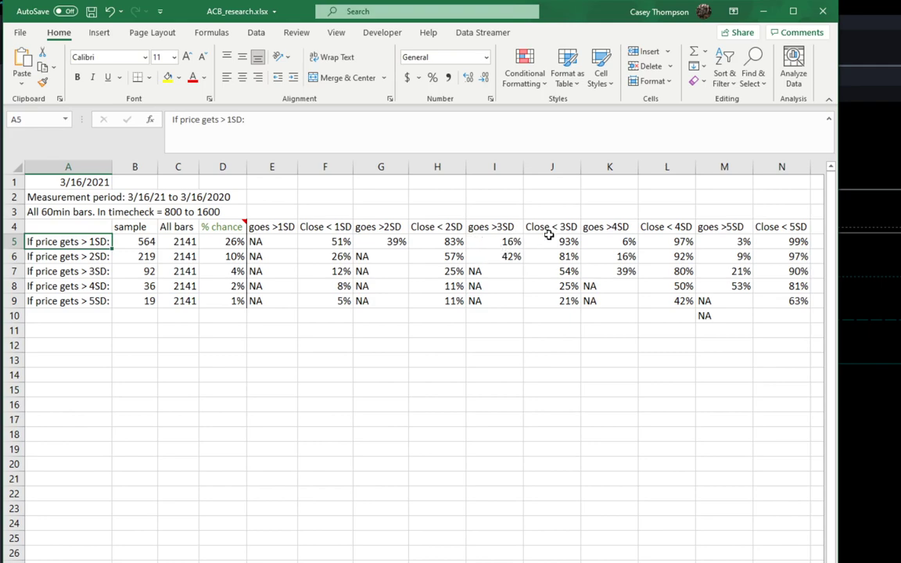
Inspect the goes >3SD and Close < 3SD formulas in I5 and J5, and the > 3SD row's percentages in J7 to L7
click(496, 243)
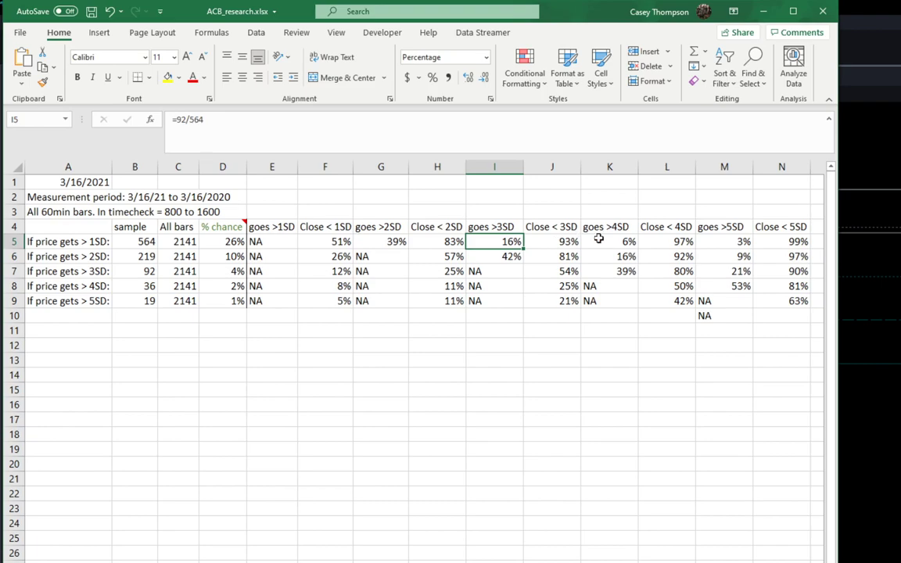
click(569, 243)
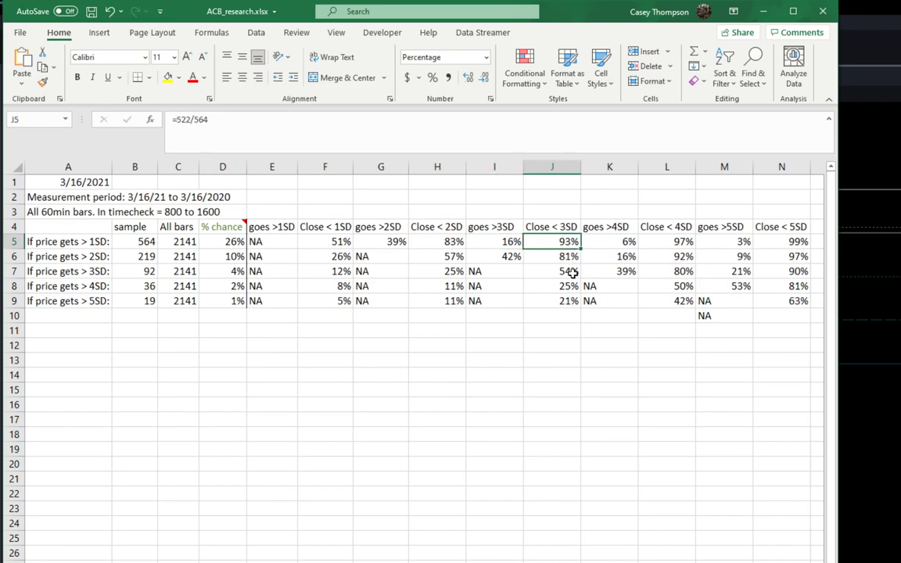
click(572, 272)
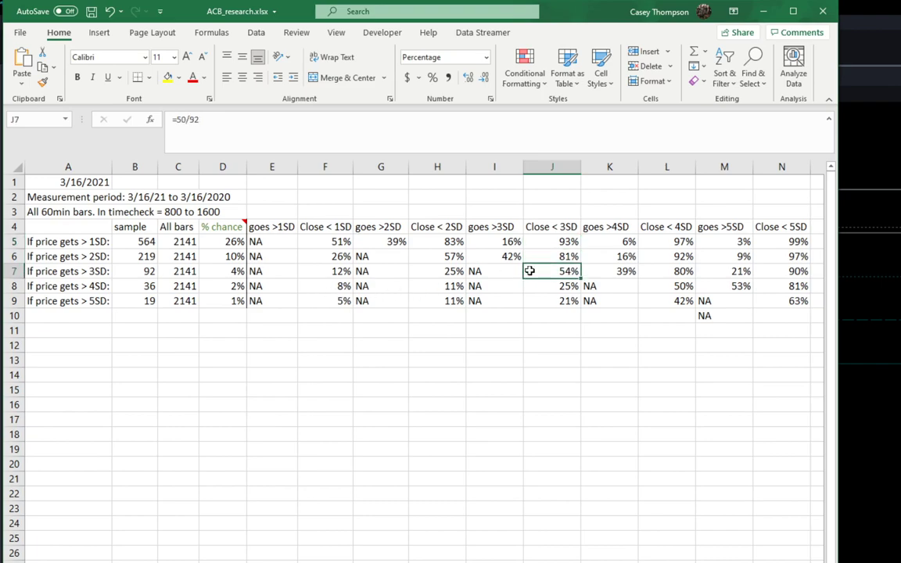
click(633, 272)
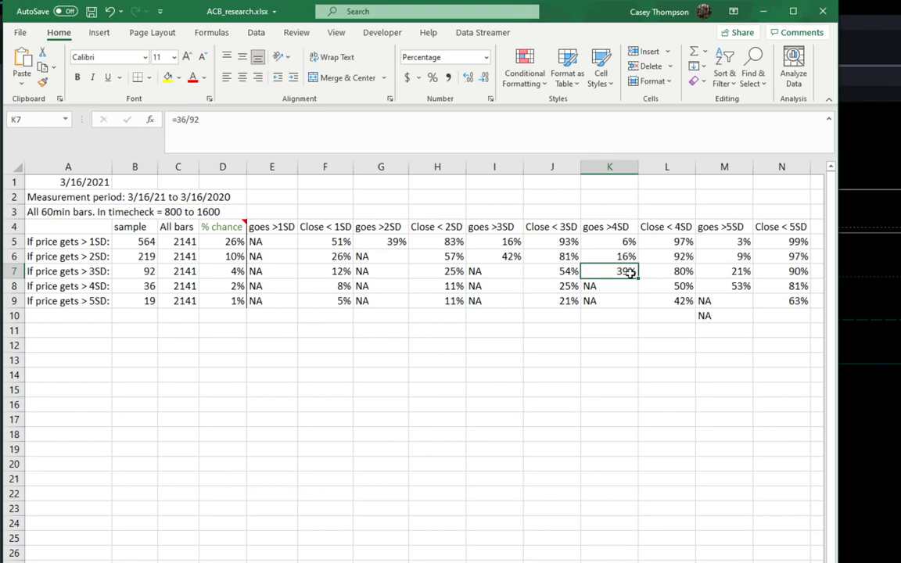
click(682, 271)
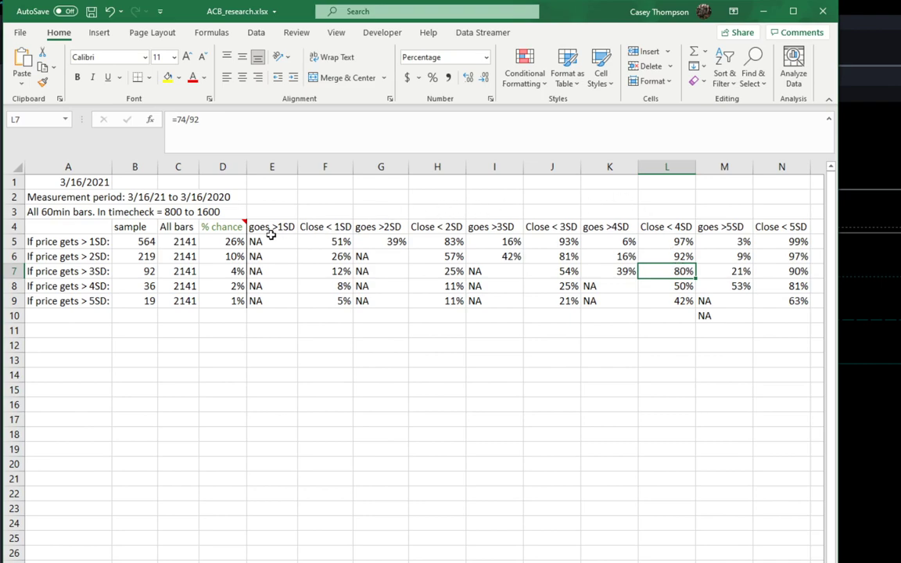
Review the > 1SD row's goes >2SD, Close < 2SD and goes >3SD percentages
click(89, 248)
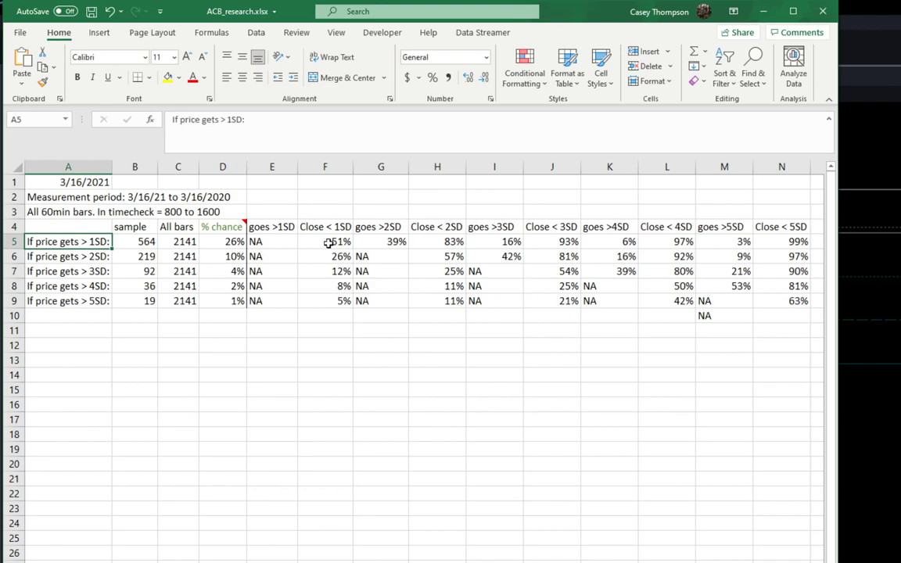
click(367, 245)
click(432, 242)
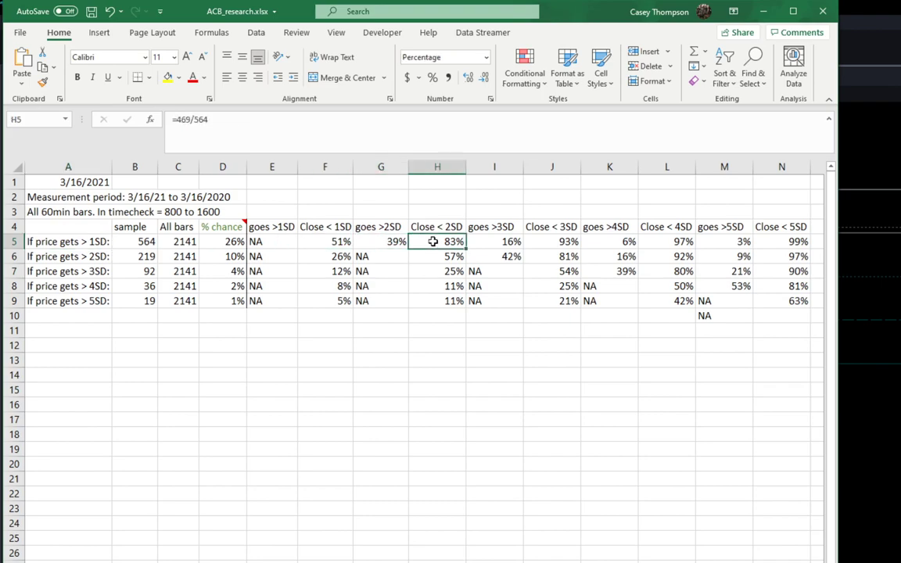
click(498, 242)
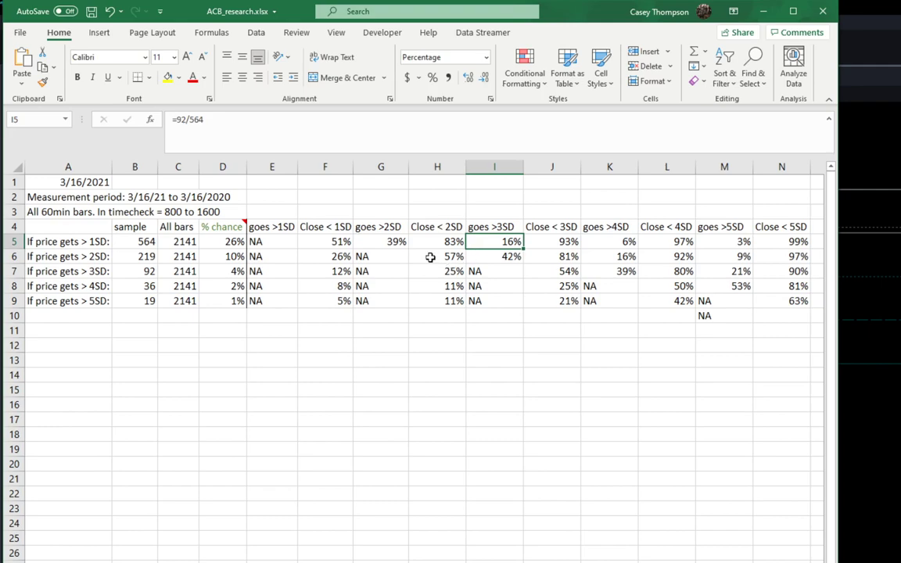
Examine the > 2SD row's goes >2SD, goes >4SD, Close < 3SD and goes >3SD cells
click(393, 260)
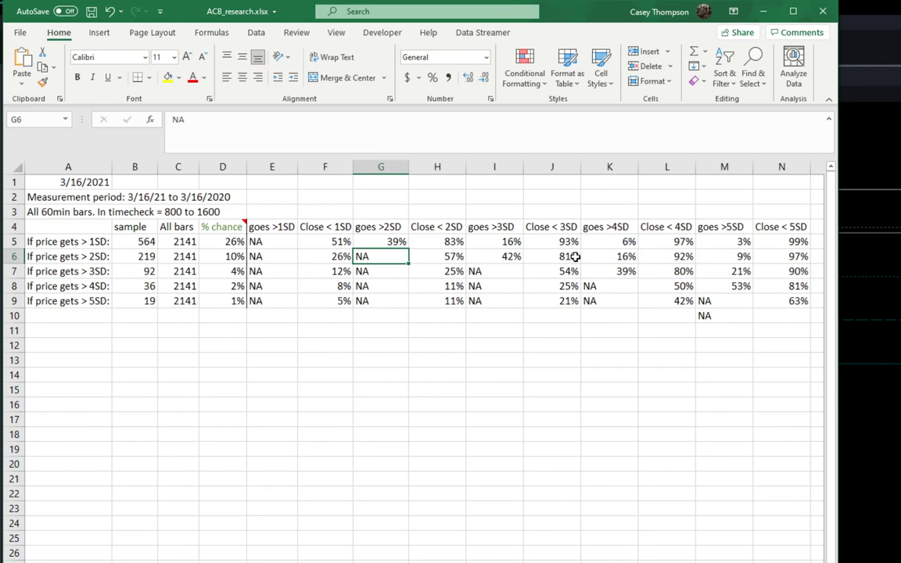
click(615, 258)
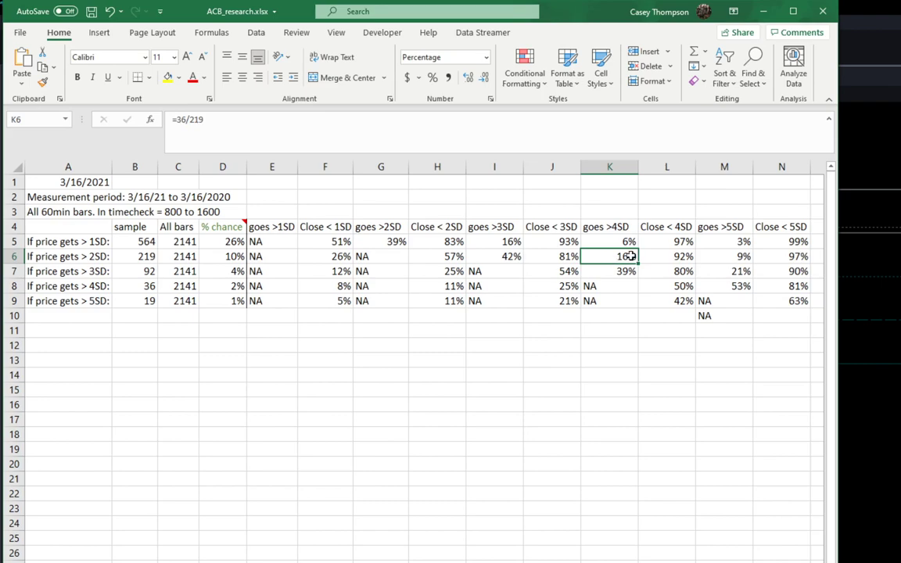
click(551, 257)
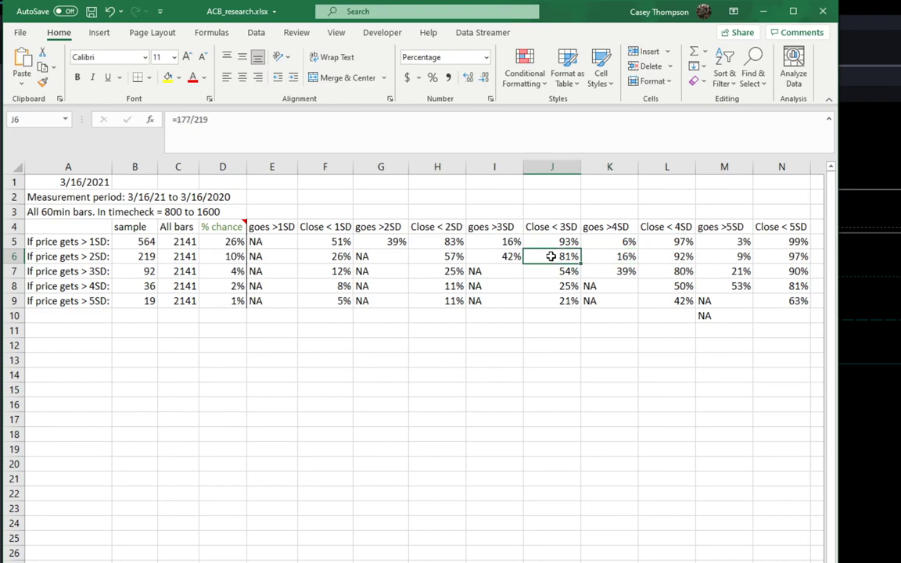
click(494, 257)
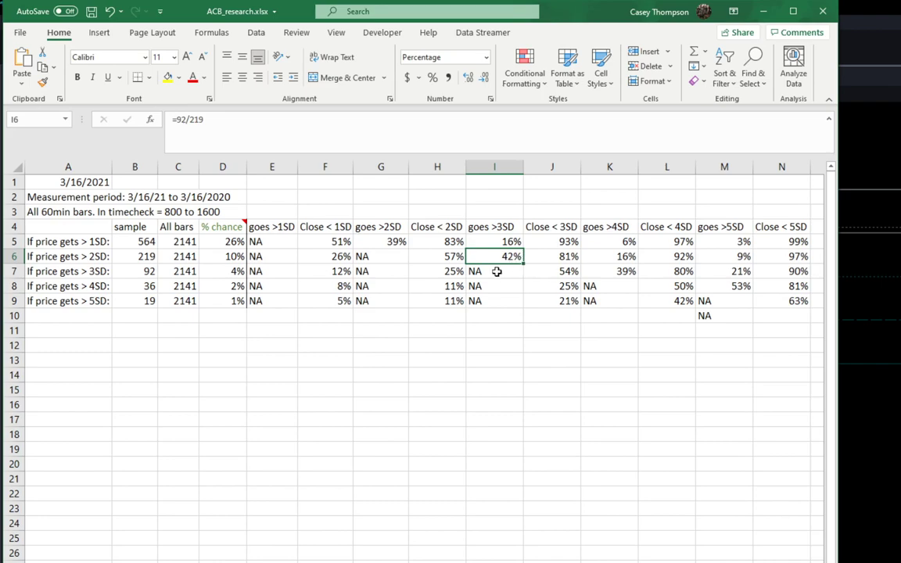
Compare the goes >3SD percentages in I5 and I6 with the > 3SD row's Close < 3SD and goes >4SD percentages
click(546, 273)
click(509, 256)
click(512, 242)
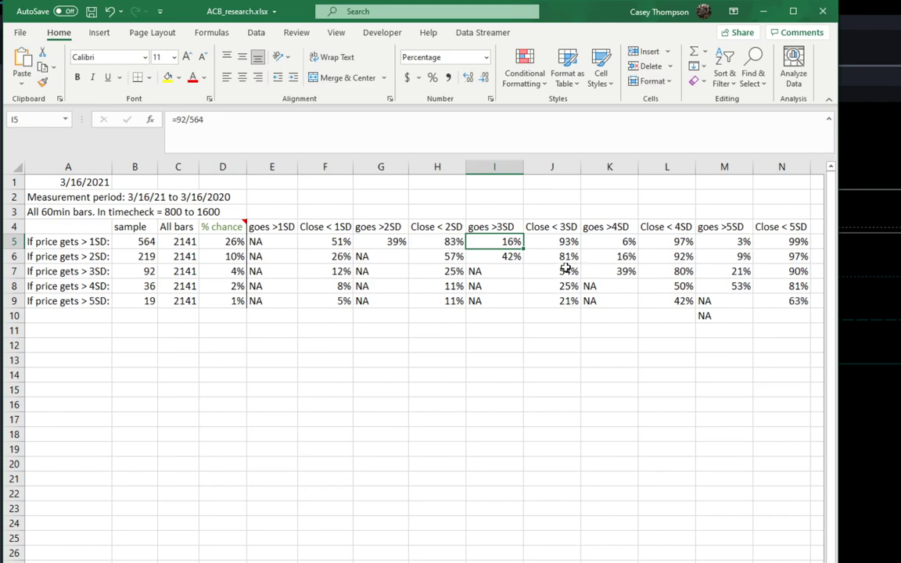
click(573, 275)
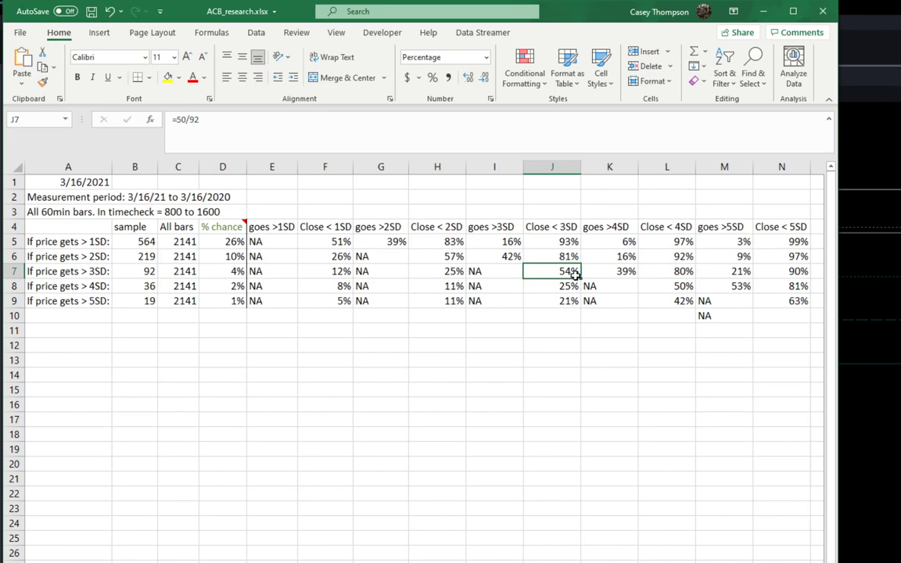
click(614, 273)
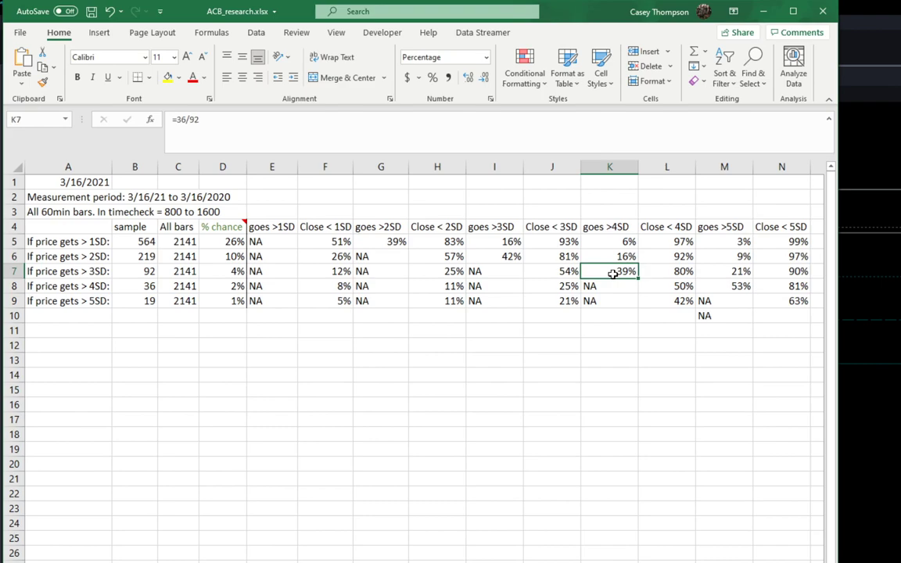
Check the row labels for price getting > 2SD through > 5SD in A6:A9
drag(75, 257, 77, 280)
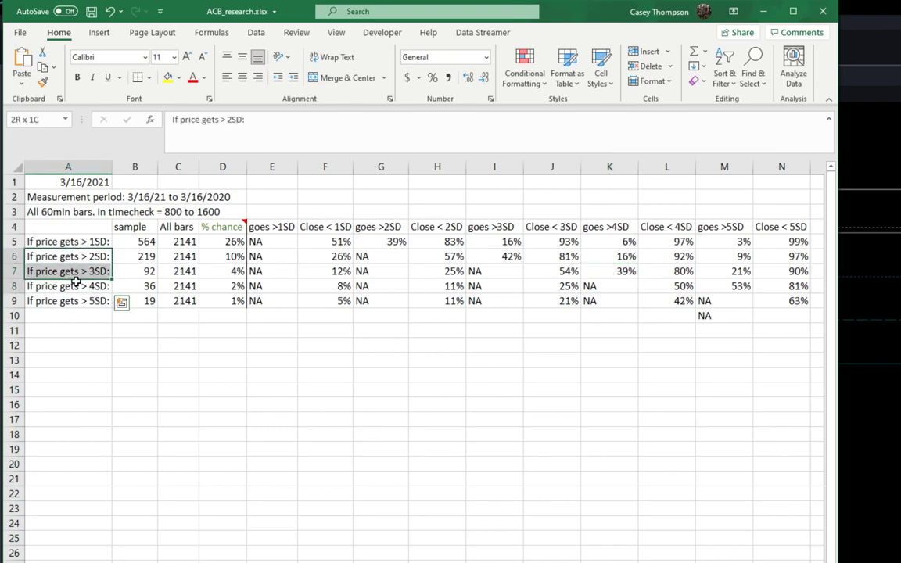
click(85, 267)
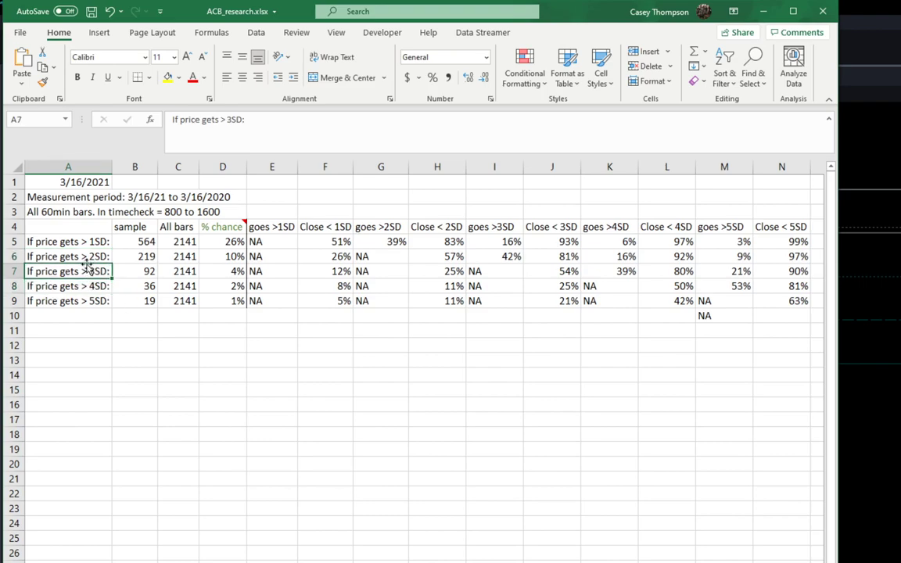
drag(76, 255, 74, 301)
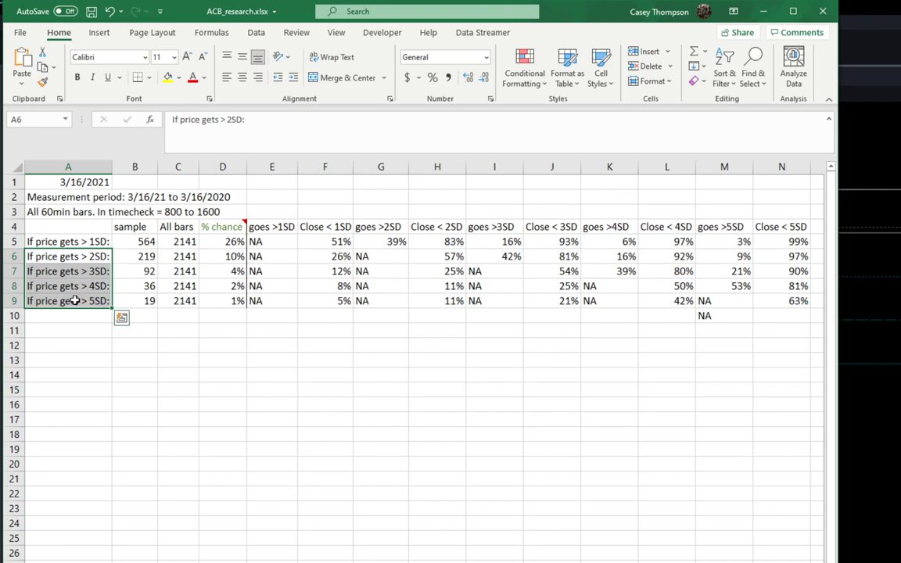
key(ctrl+c)
key(Escape)
Examine the > 3SD row's percentages in H7, J7 and K7, and the > 4SD row's Close < 4SD and goes >5SD percentages
click(549, 285)
click(450, 272)
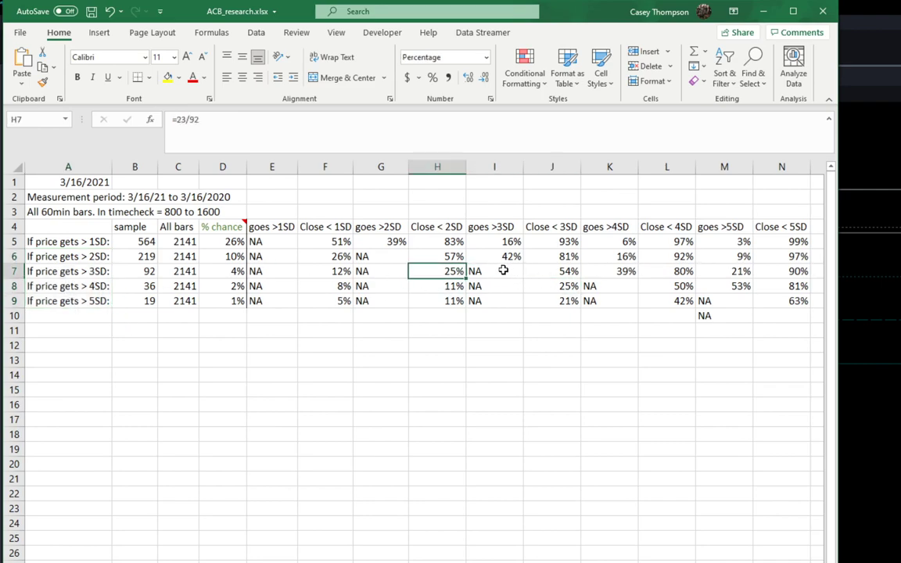
click(577, 272)
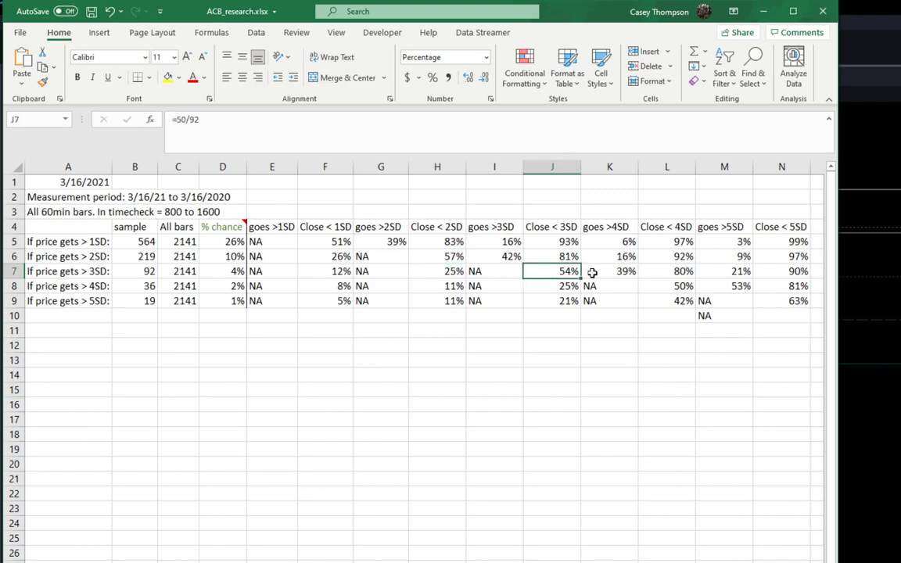
click(604, 273)
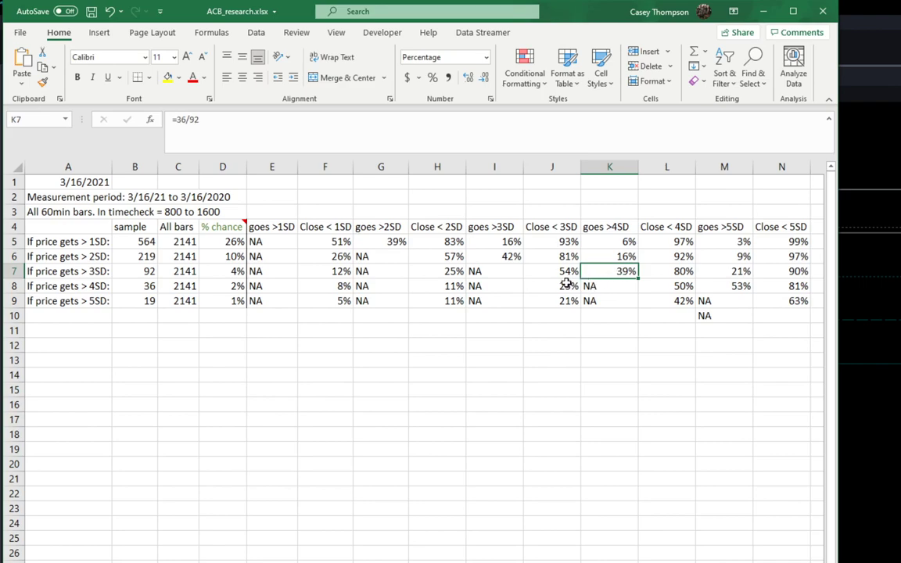
click(679, 287)
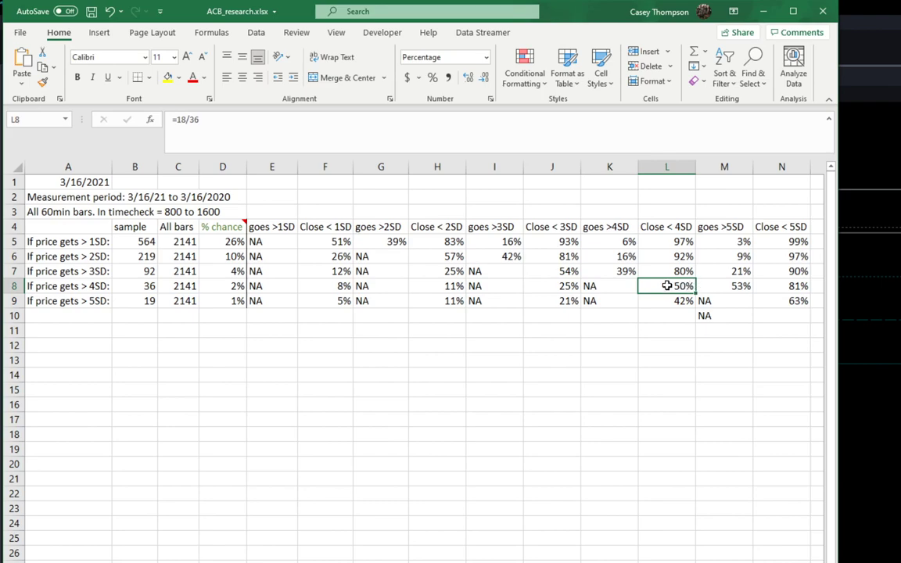
click(742, 287)
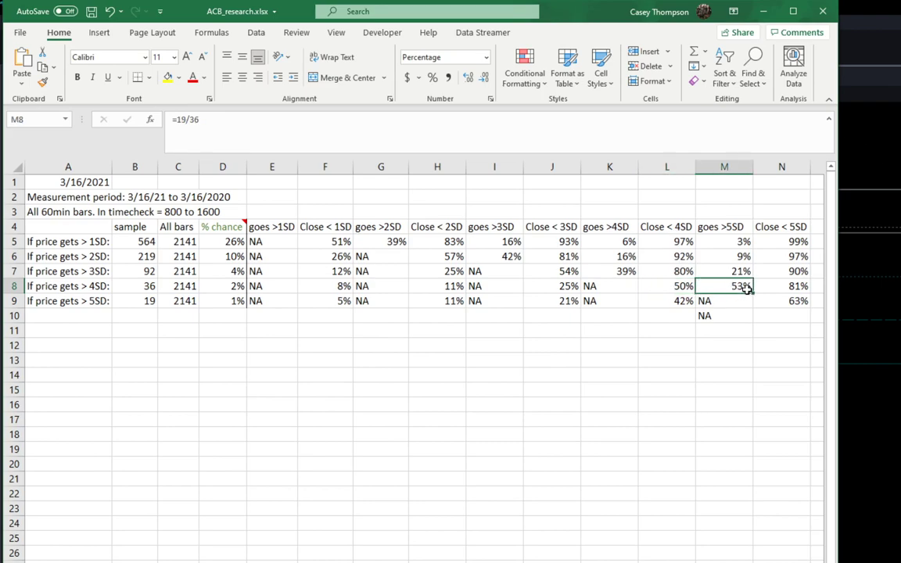
Compare the > 1SD row's goes >5SD, >4SD and >3SD percentages with the > 3SD row's goes >4SD and >5SD percentages
click(738, 242)
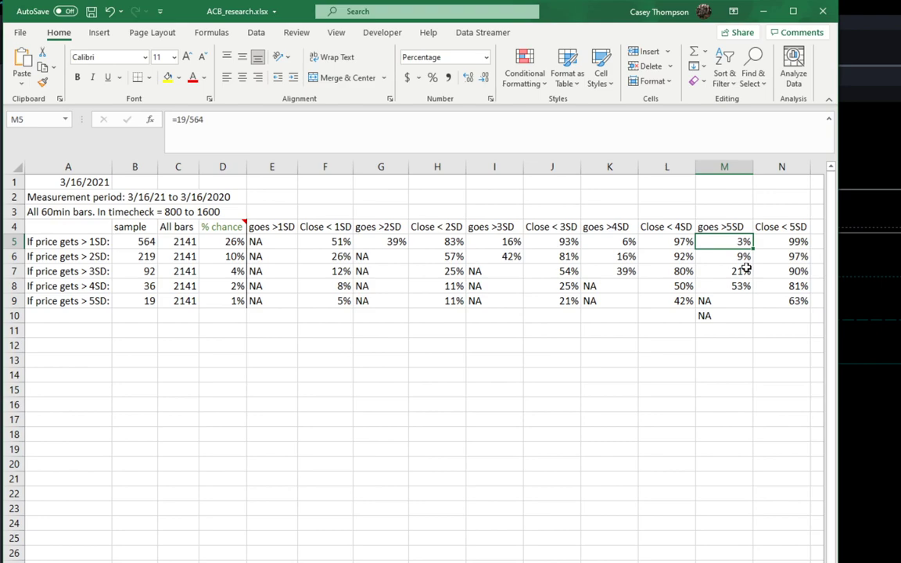
click(629, 241)
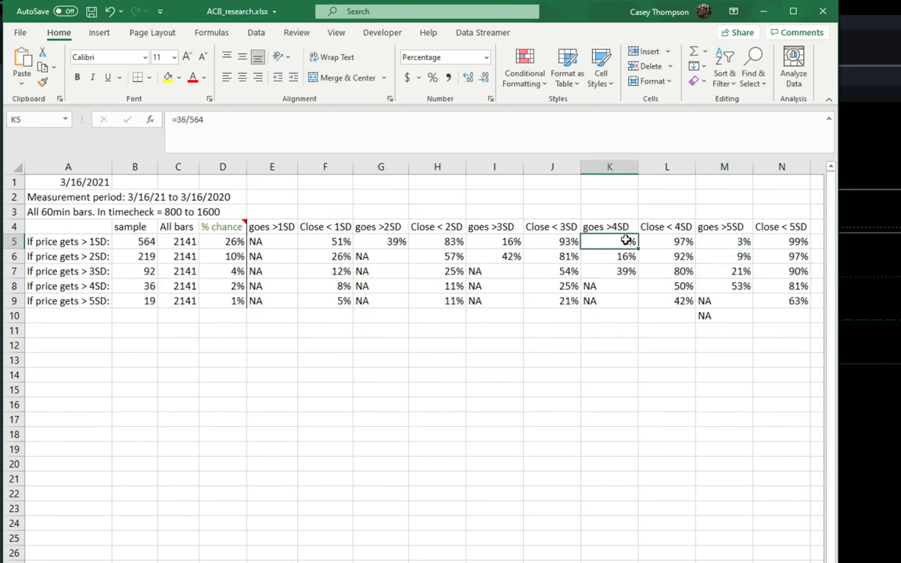
click(510, 241)
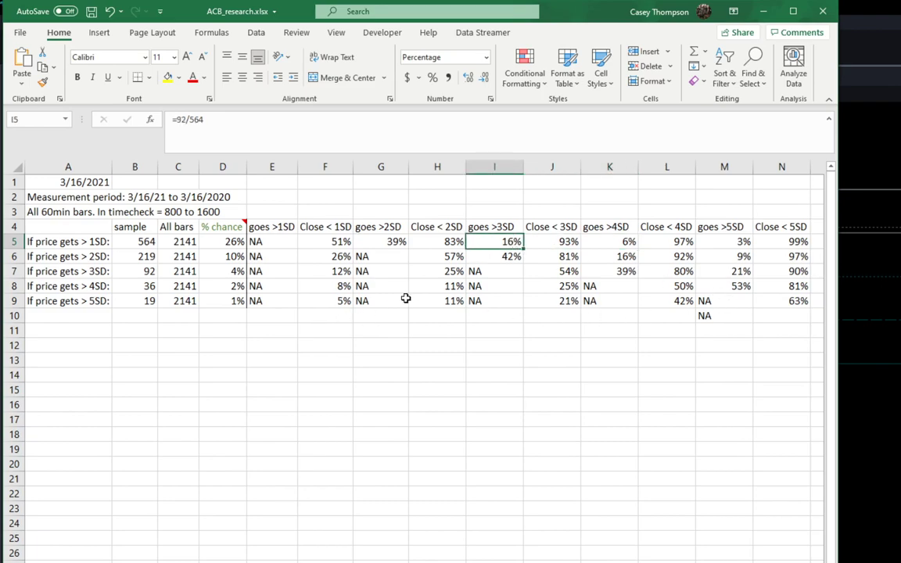
click(629, 277)
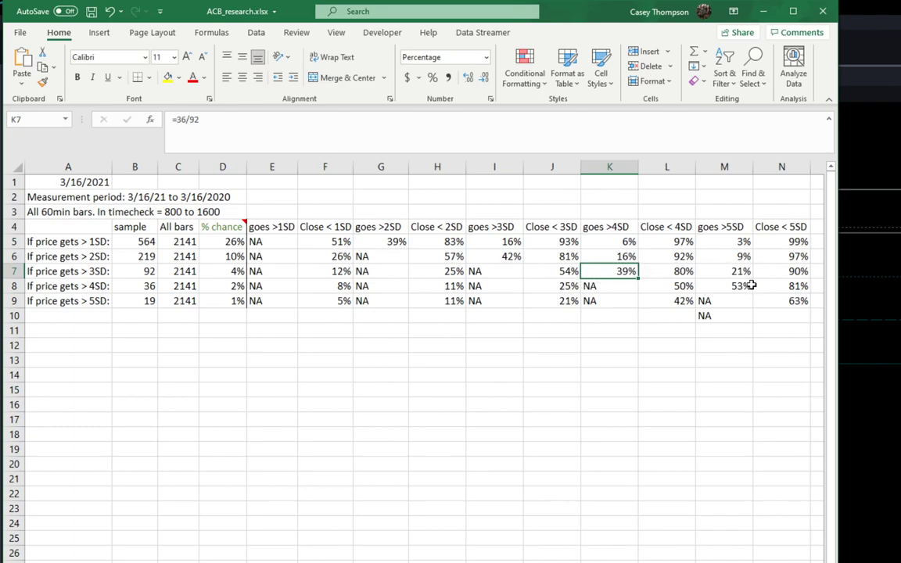
click(722, 271)
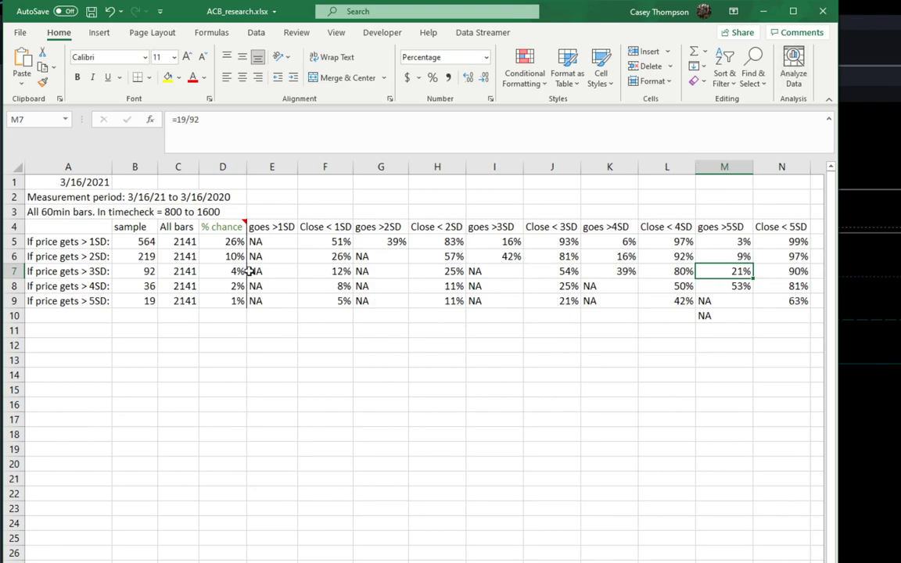
click(516, 242)
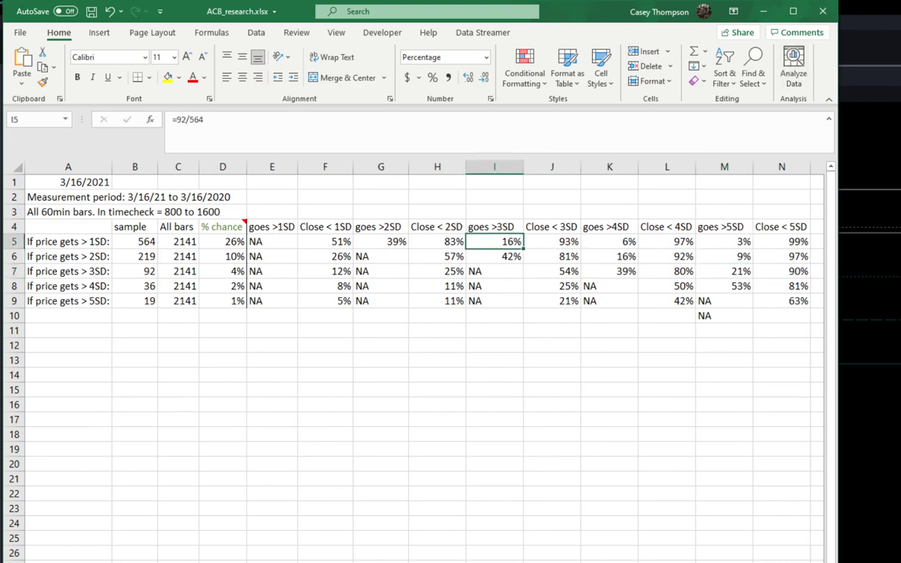
Compare the > 1SD row's % chance and Close < 2SD with the > 2SD row's Close < 1SD and Close < 2SD percentages
click(237, 243)
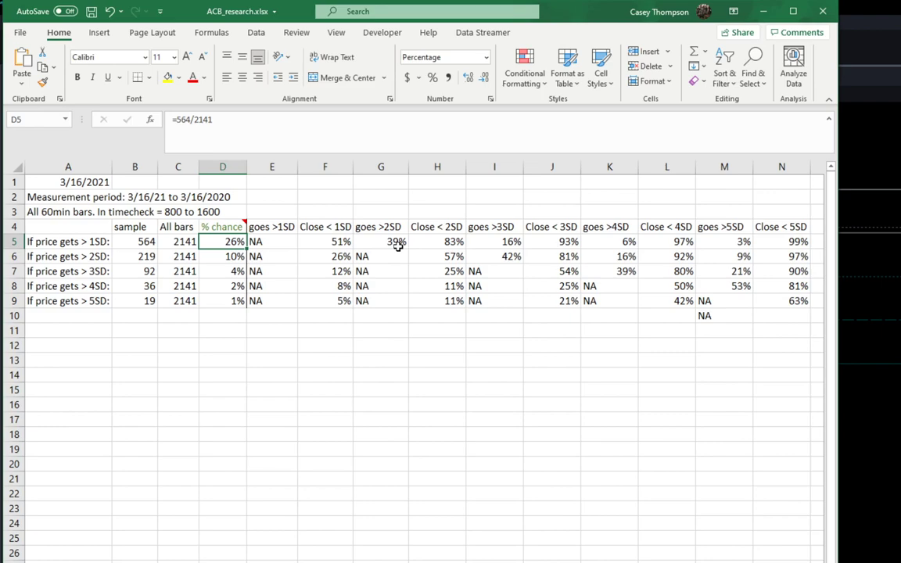
click(447, 248)
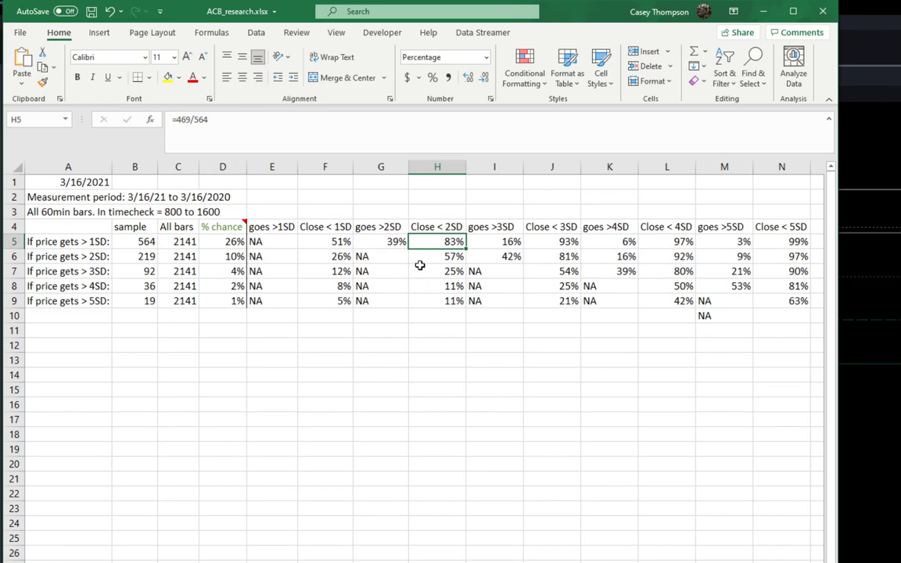
click(323, 262)
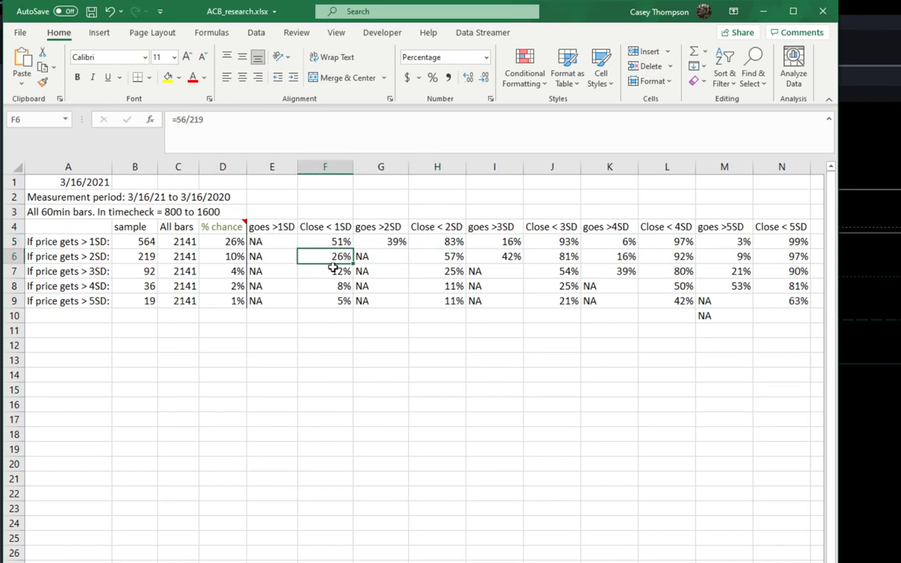
click(456, 258)
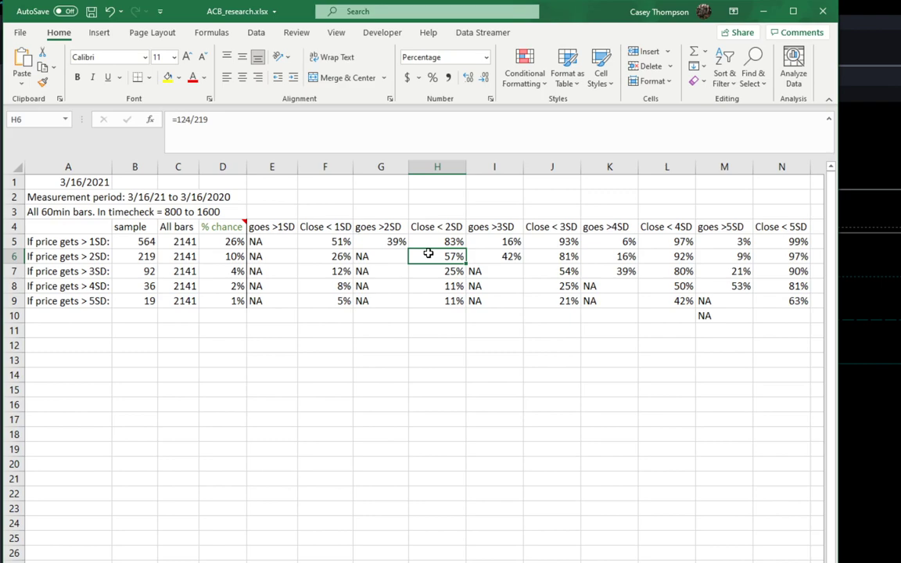
click(94, 256)
click(763, 11)
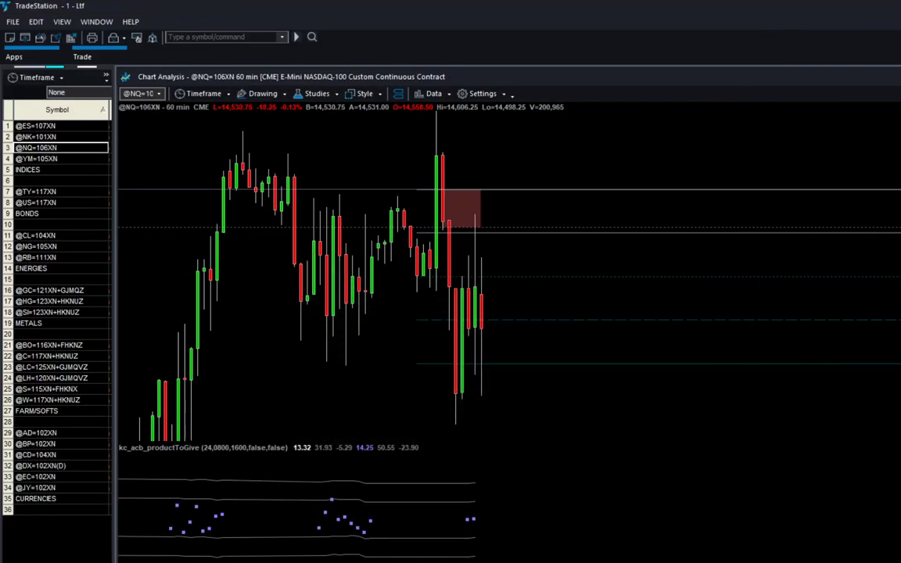
drag(553, 441, 553, 360)
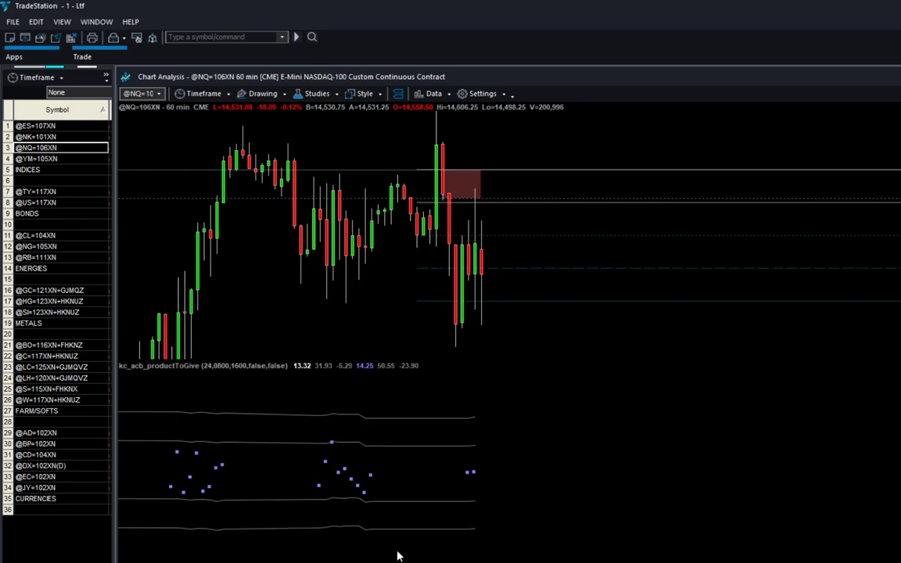
key(Up)
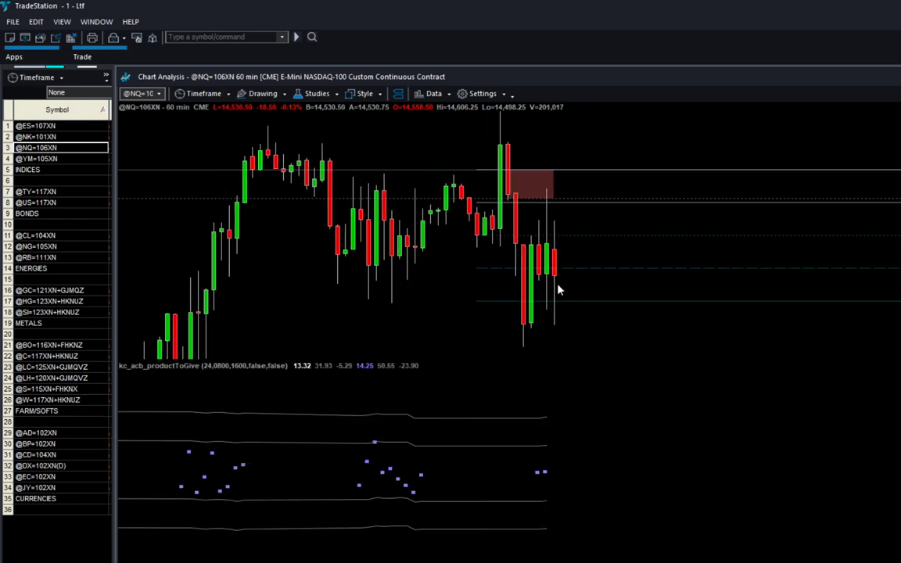
key(Up)
key(Up)
drag(528, 241, 333, 286)
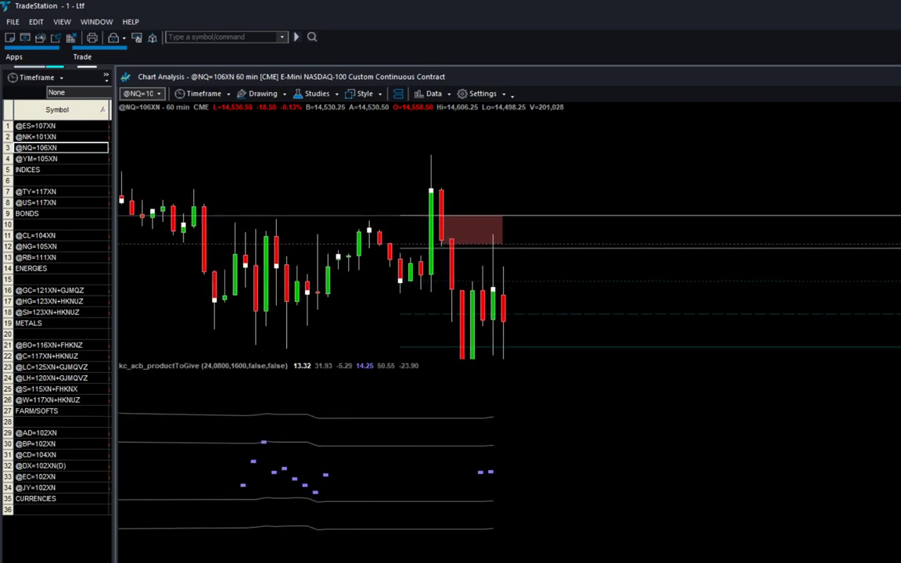
key(ctrl+Up)
drag(438, 182, 389, 126)
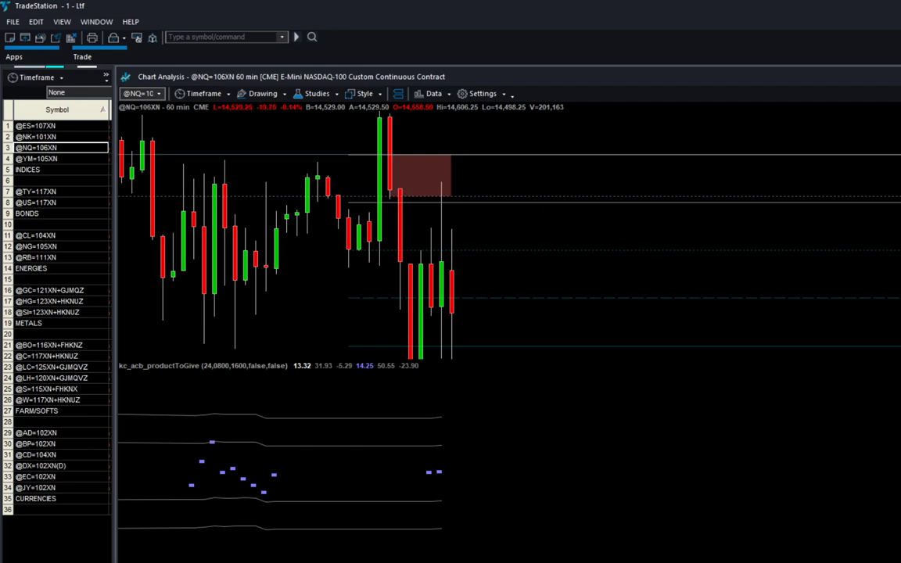
key(ctrl+Page_Down)
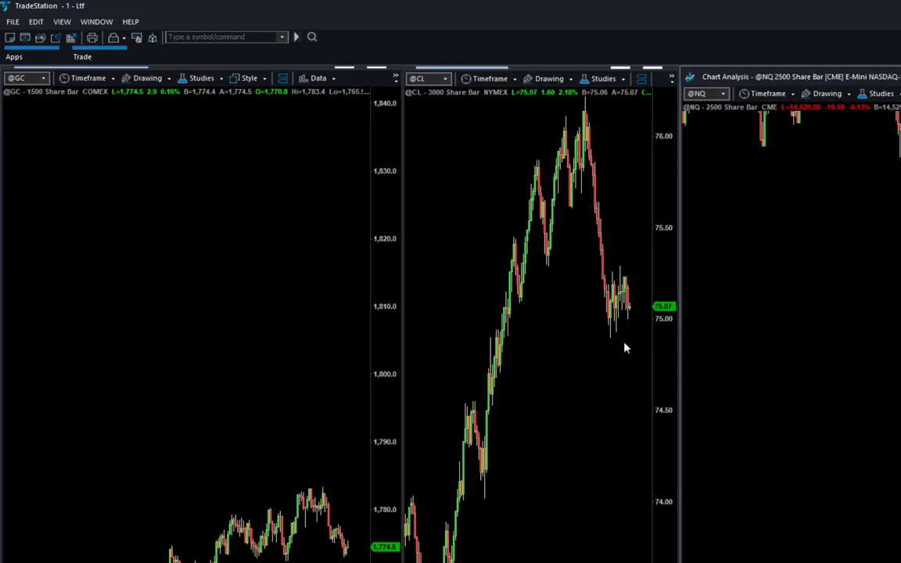
key(ctrl+Tab)
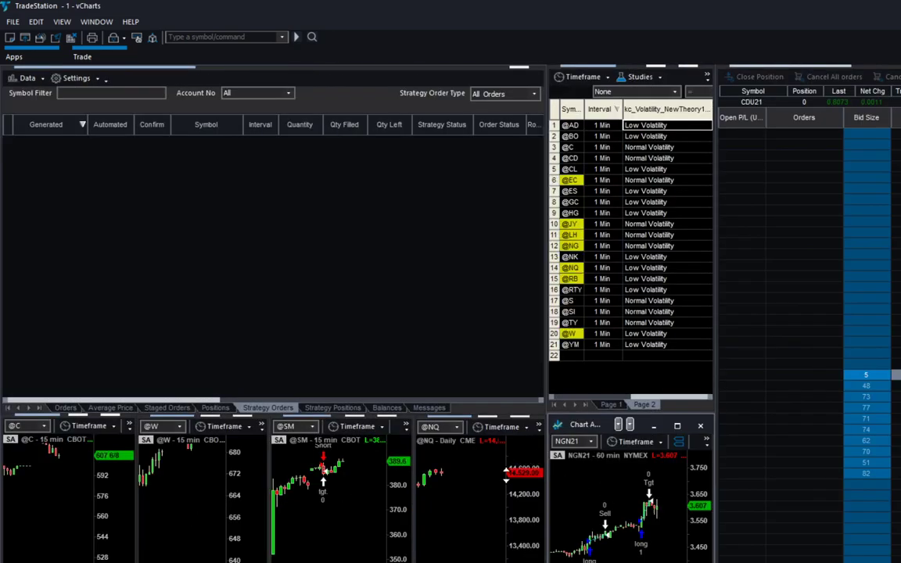
key(ctrl+Tab)
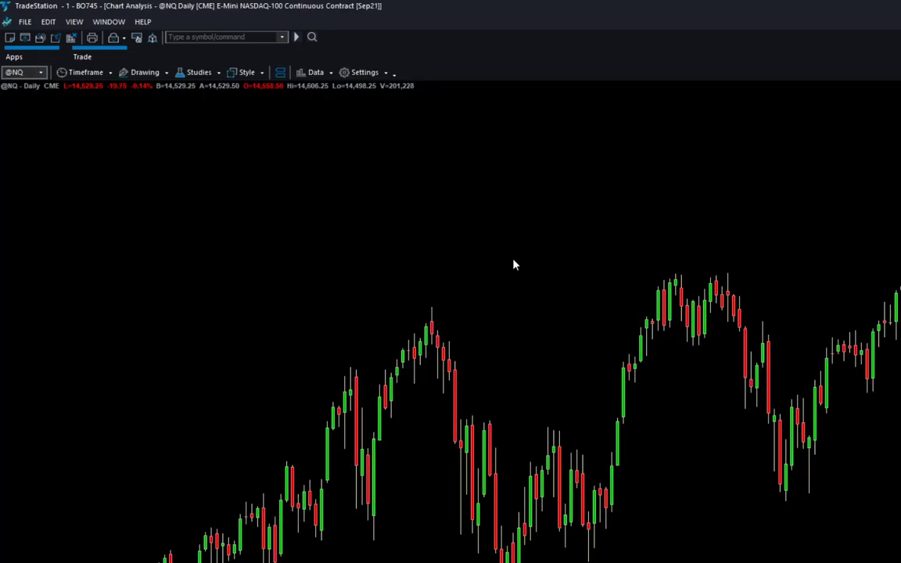
key(ctrl+1)
key(Up)
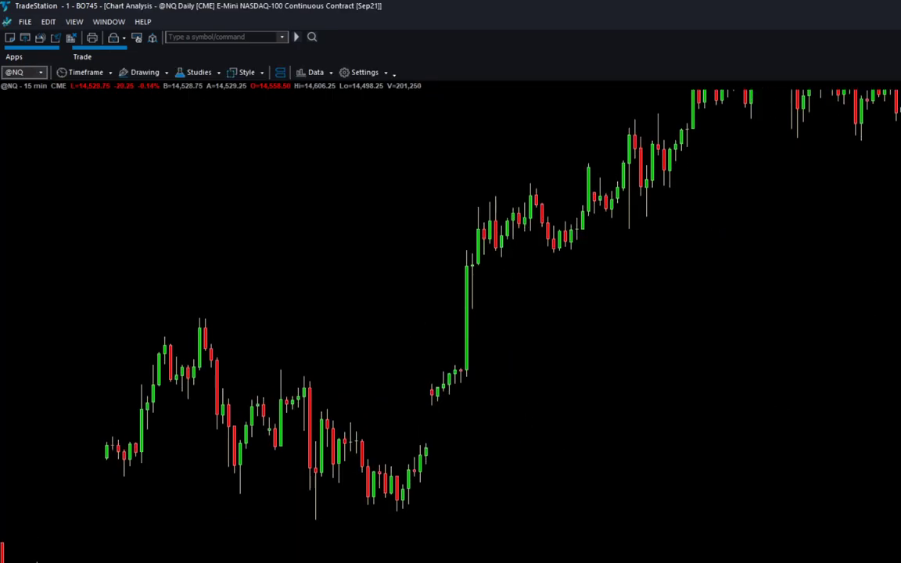
drag(698, 109, 640, 350)
key(Down)
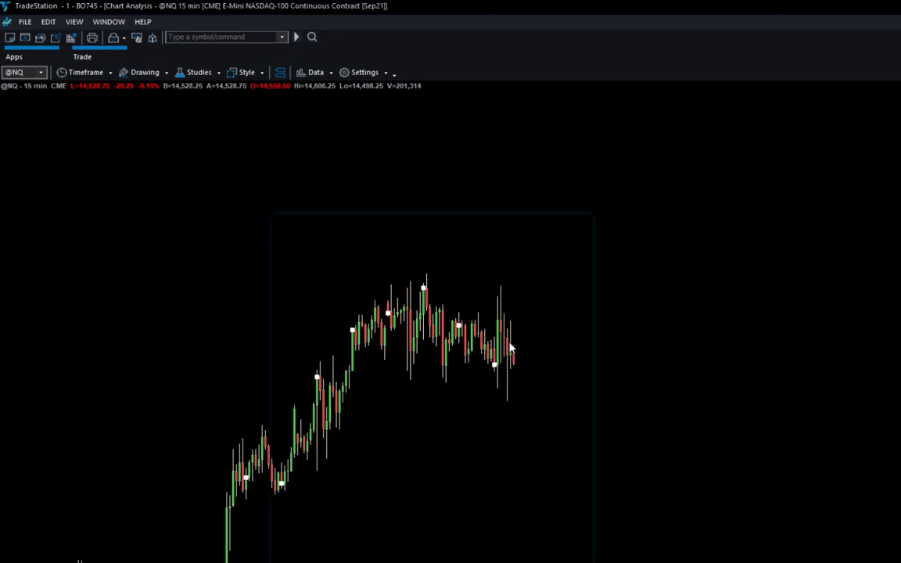
double_click(510, 347)
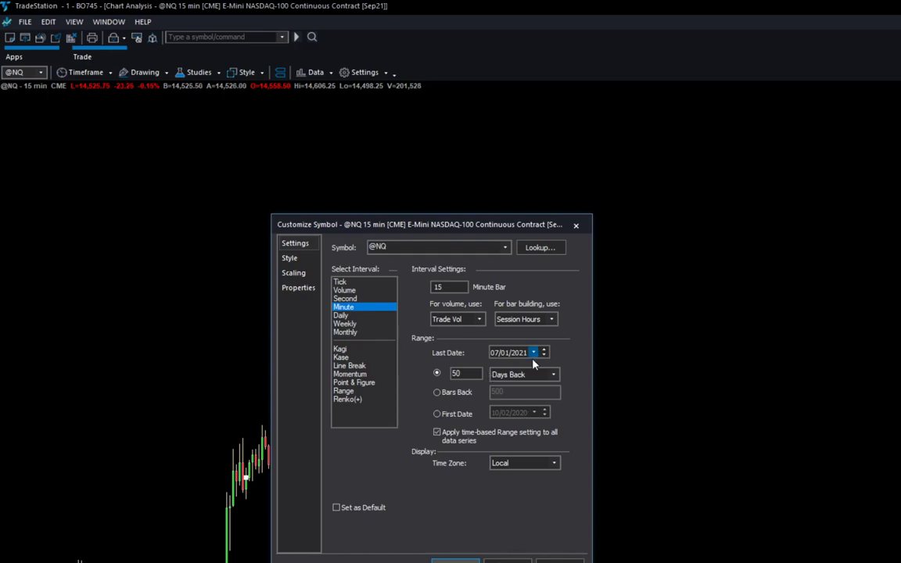
click(455, 560)
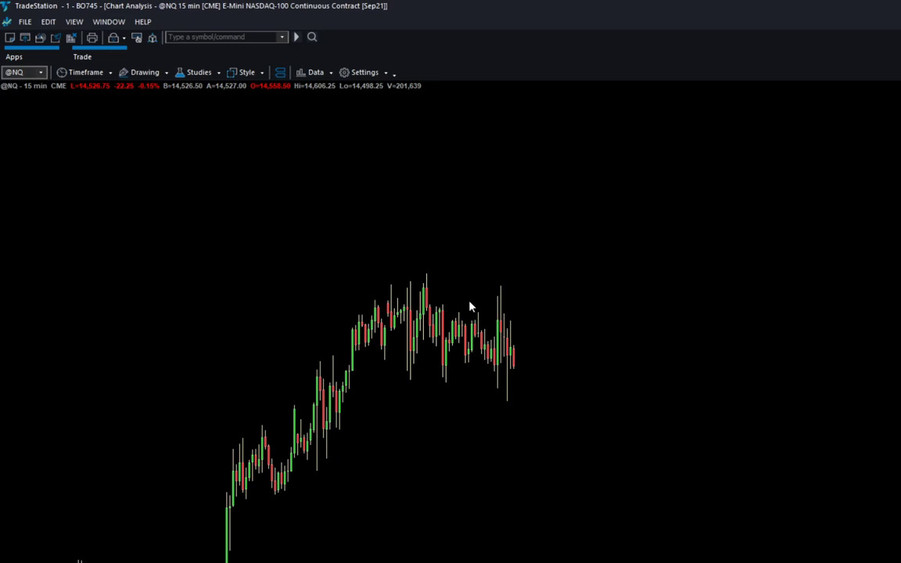
drag(478, 337, 614, 350)
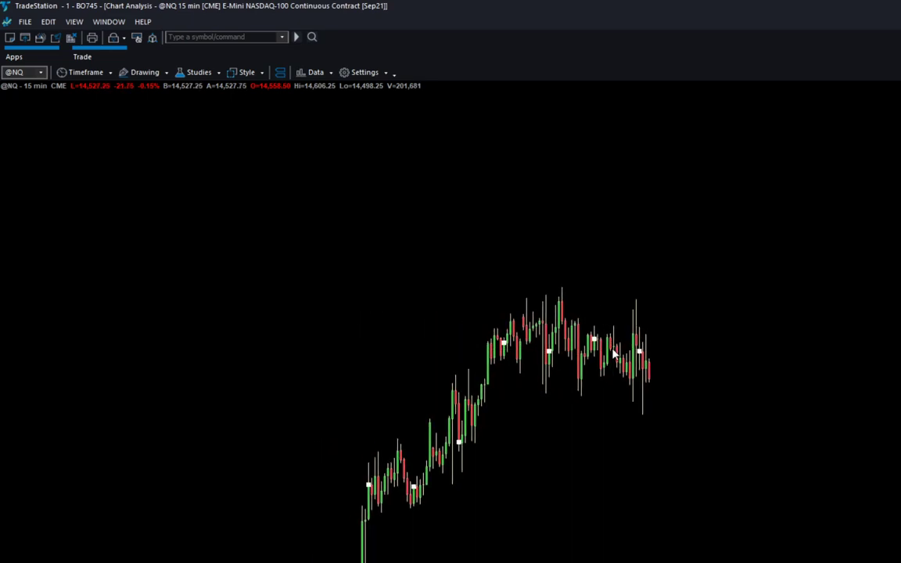
key(Down)
key(Up)
click(699, 360)
click(712, 357)
double_click(648, 361)
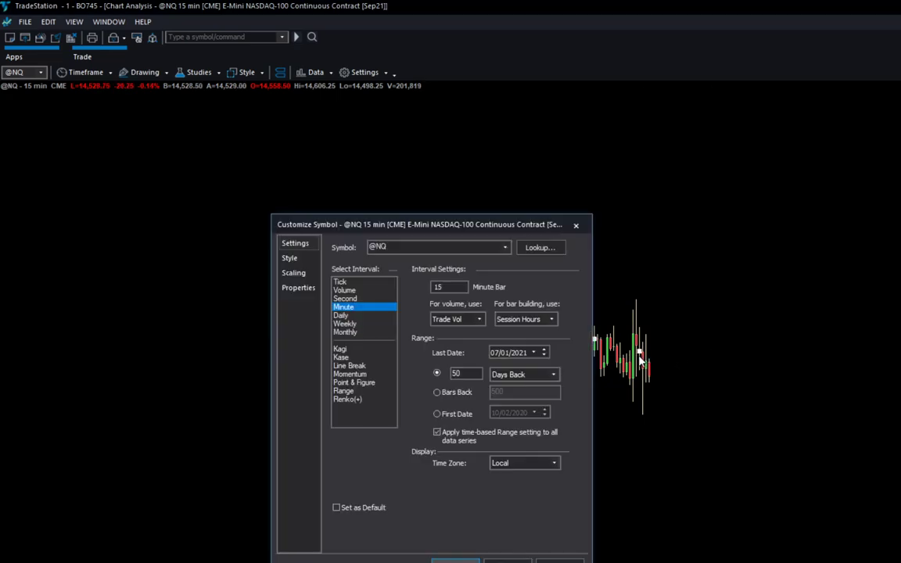
click(534, 353)
click(491, 467)
key(Return)
key(ctrl+4)
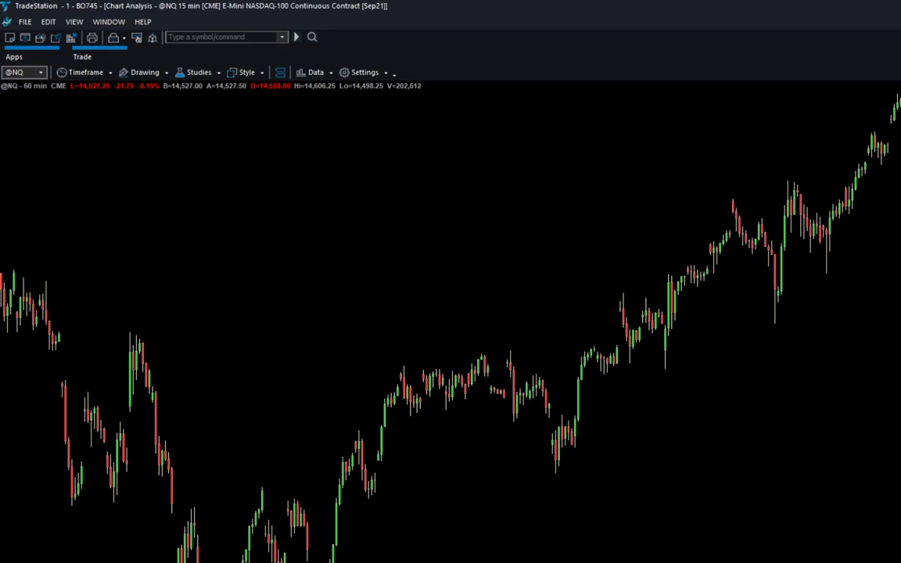
drag(885, 157, 691, 363)
double_click(744, 272)
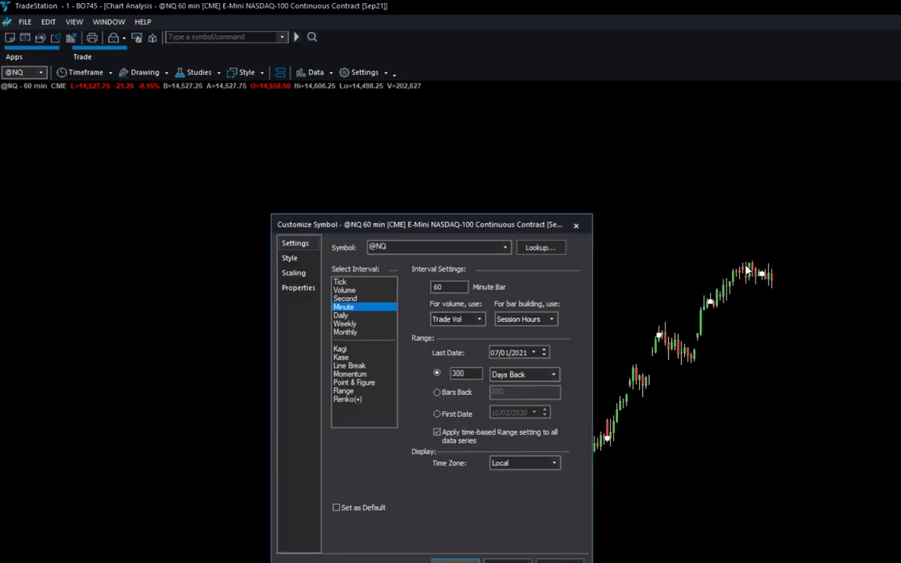
click(576, 225)
click(85, 72)
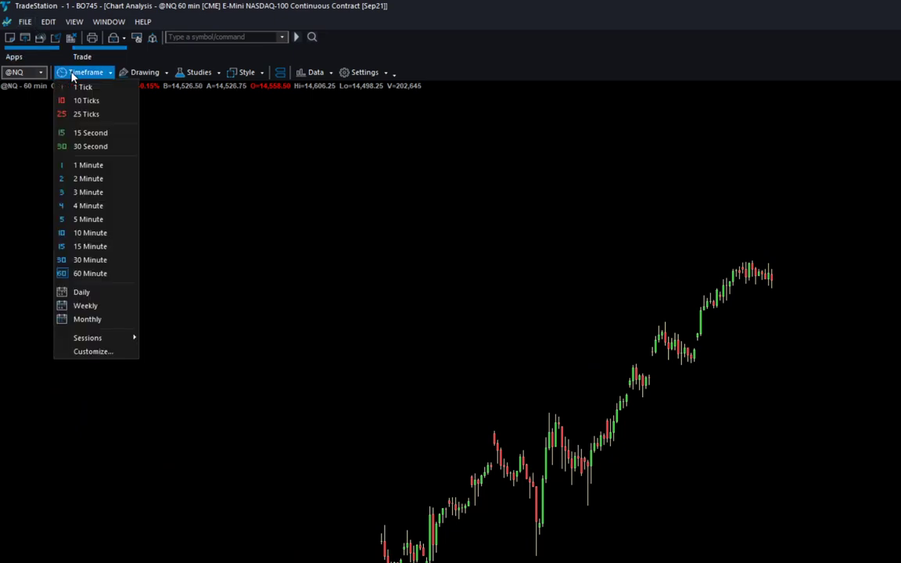
mouse_move(137, 341)
click(170, 338)
drag(900, 269, 766, 332)
key(Down)
key(Down)
key(ctrl+Up)
key(ctrl+Up)
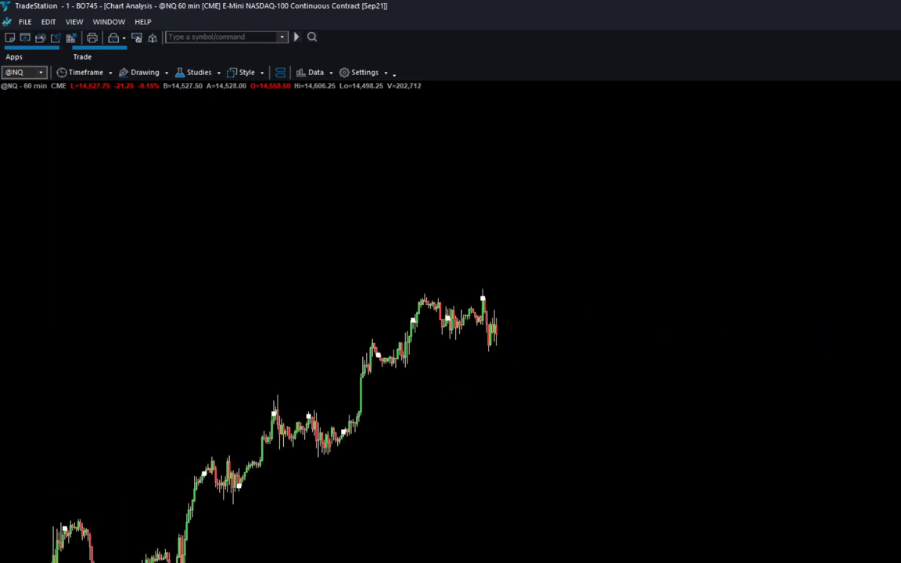
text(15)
key(Return)
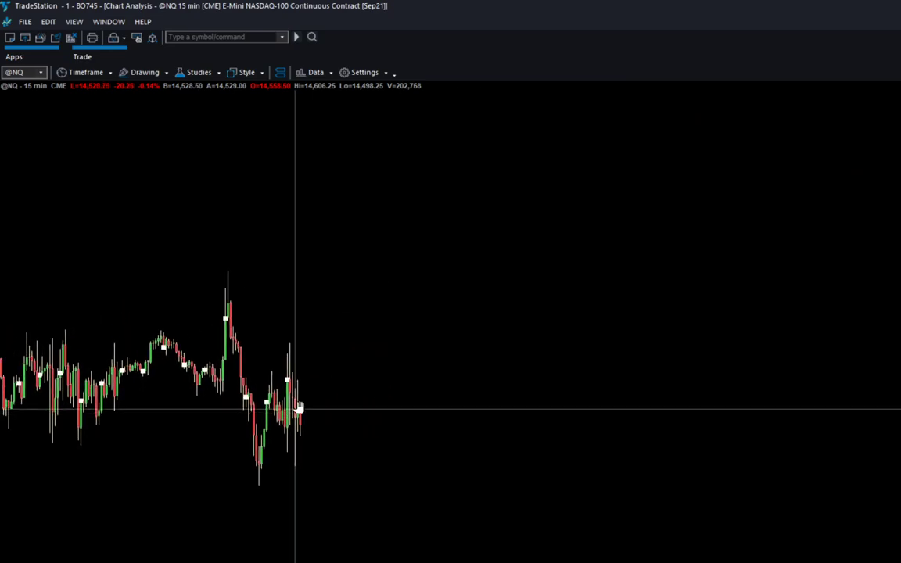
key(Up)
key(Up)
key(ctrl+Up)
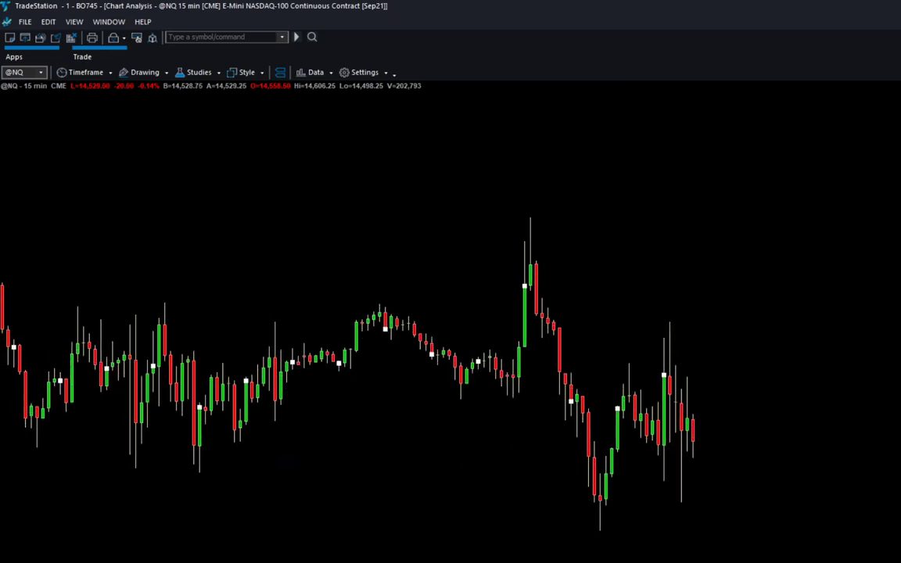
drag(655, 405, 474, 270)
click(681, 253)
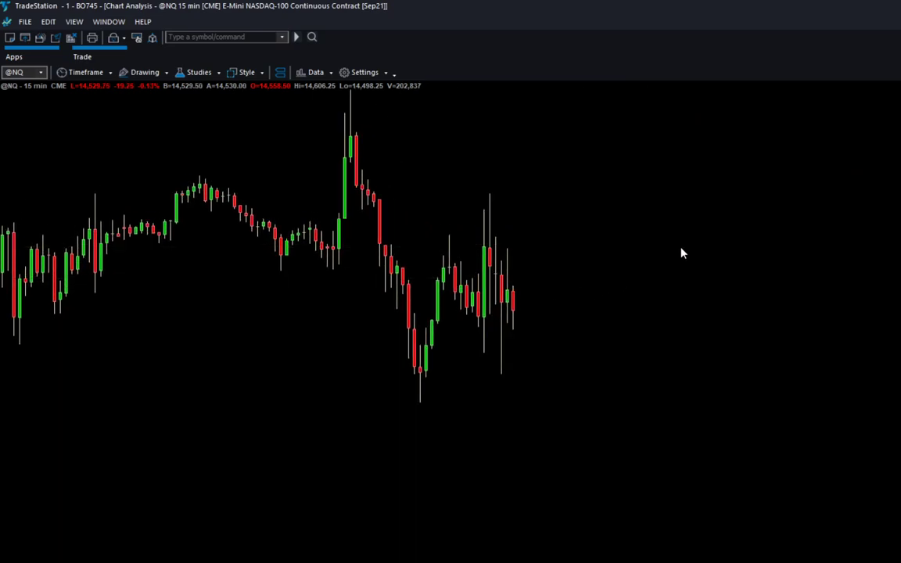
Draw a red rectangle from the small bars below the spike high to beyond the latest bar, and inspect the 15-minute bars that reach it
drag(361, 168, 731, 209)
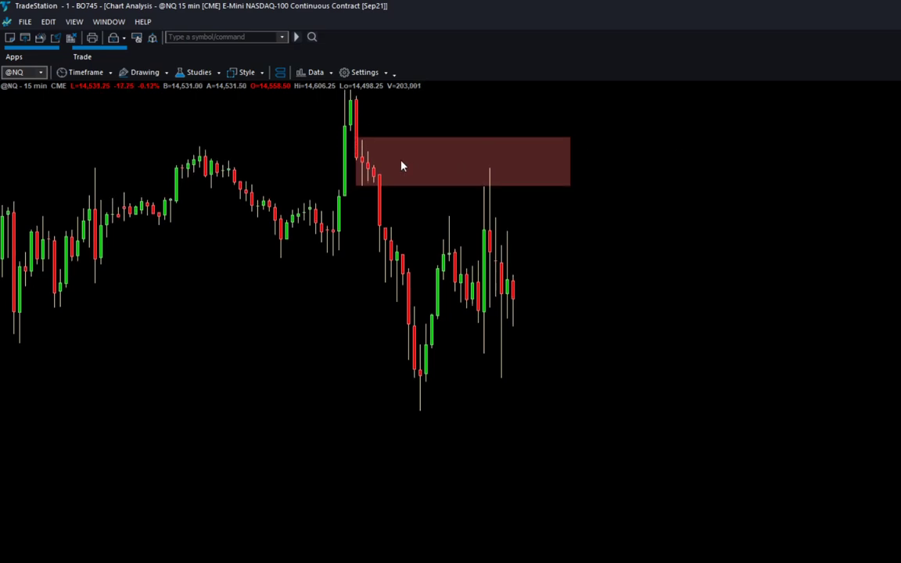
drag(349, 116, 354, 245)
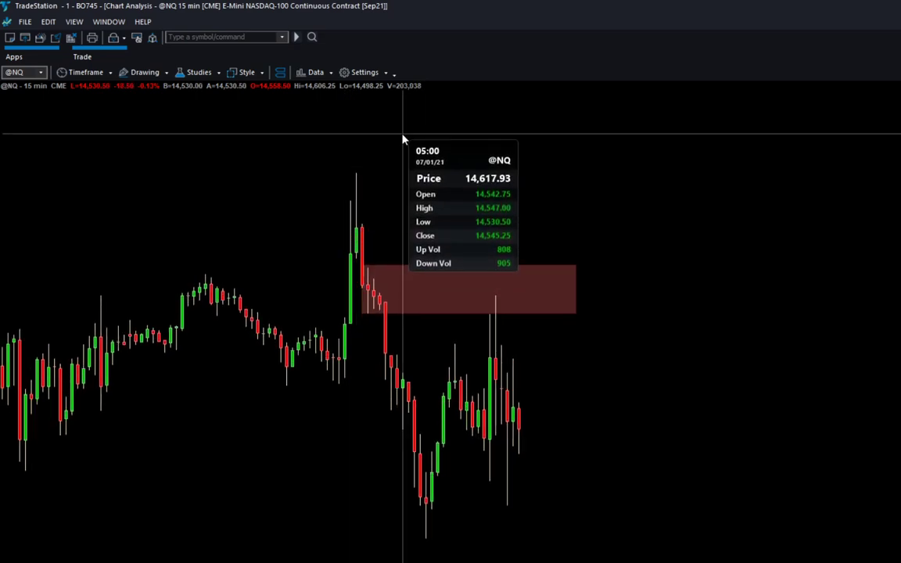
mouse_move(416, 180)
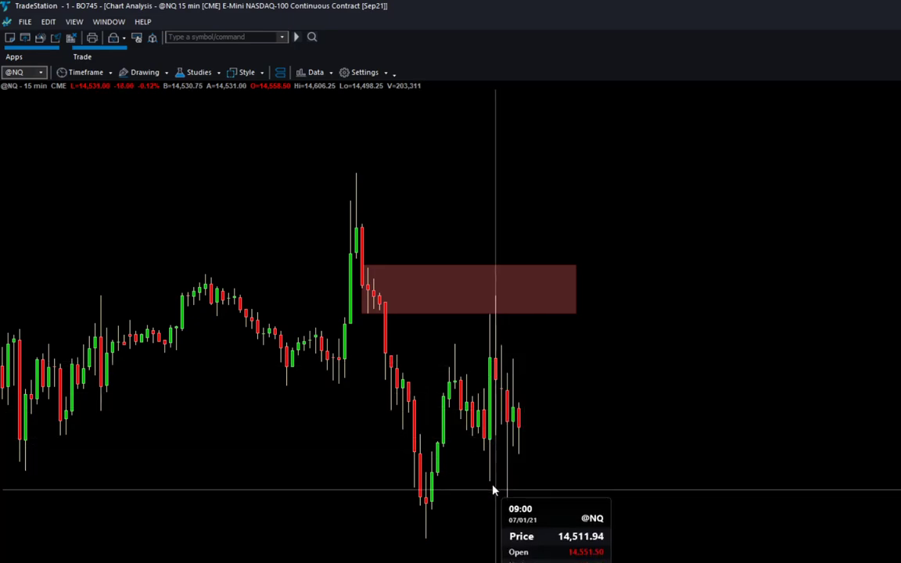
drag(497, 295, 513, 318)
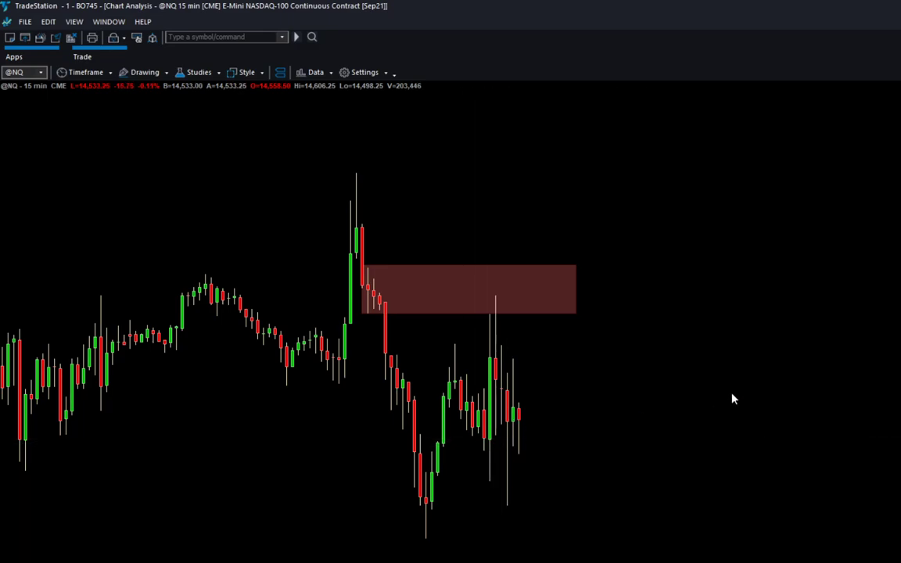
text(60)
key(Return)
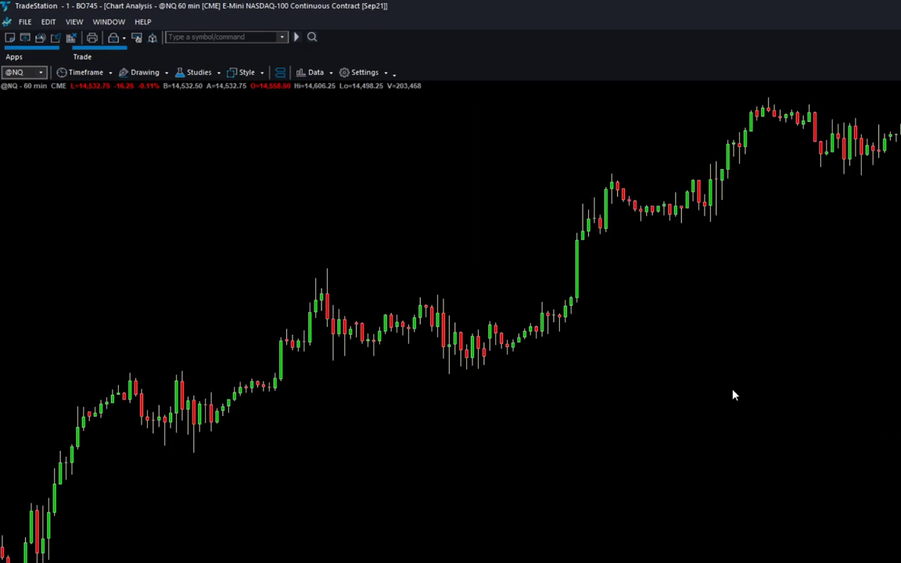
drag(878, 163, 708, 319)
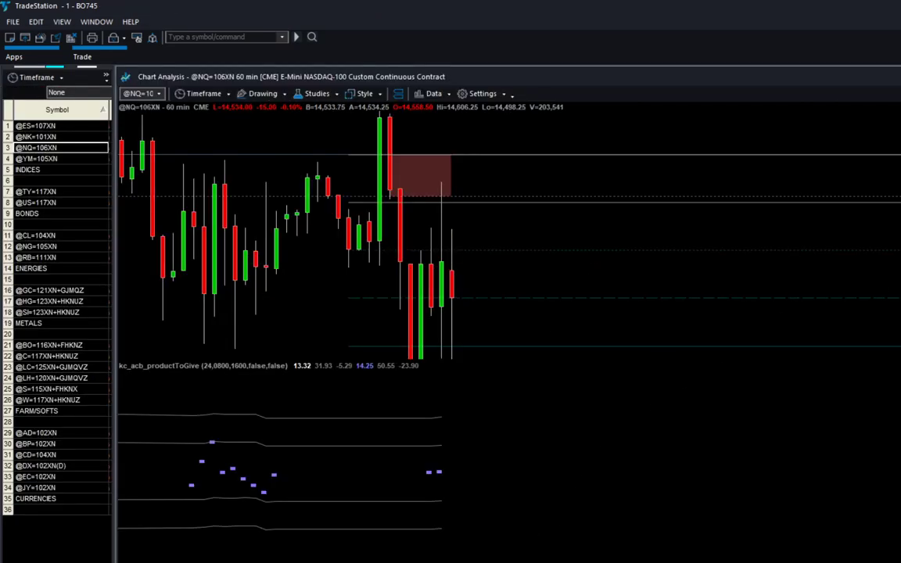
drag(379, 235, 328, 183)
drag(458, 288, 388, 291)
drag(460, 229, 396, 243)
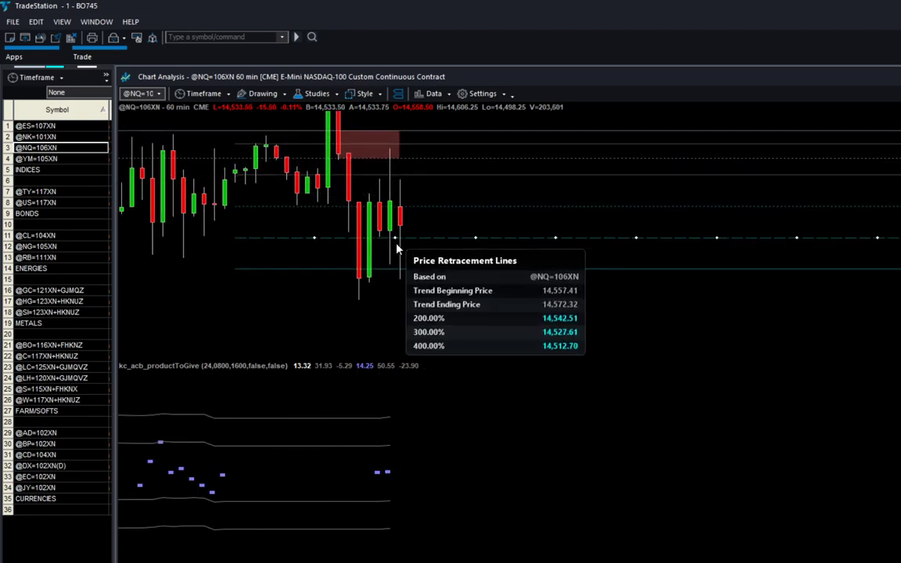
key(Delete)
Compare the latest 60-minute bars with the kc_acb_productToGive dots and bands beneath them
mouse_move(403, 235)
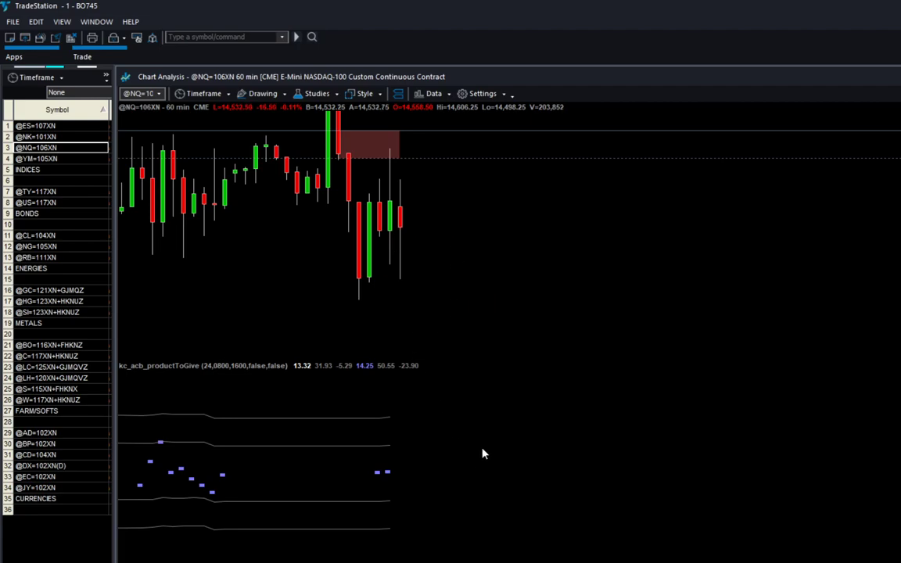
mouse_move(378, 489)
drag(390, 211, 359, 238)
click(436, 236)
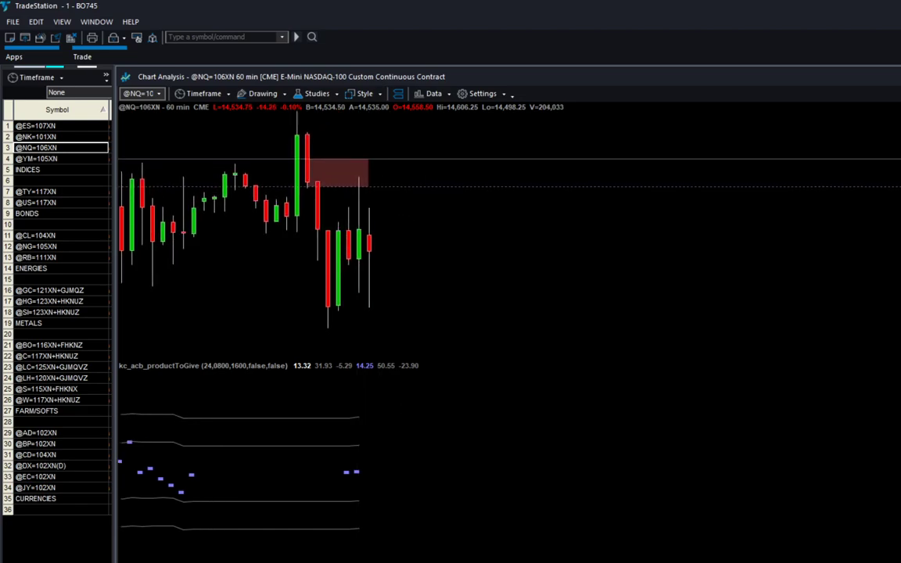
mouse_move(359, 264)
Switch to ACB_research.xlsx in Excel and compare the > 1SD row's % chance, Close < 1SD and goes >2SD percentages
key(alt+Tab)
key(alt+Tab)
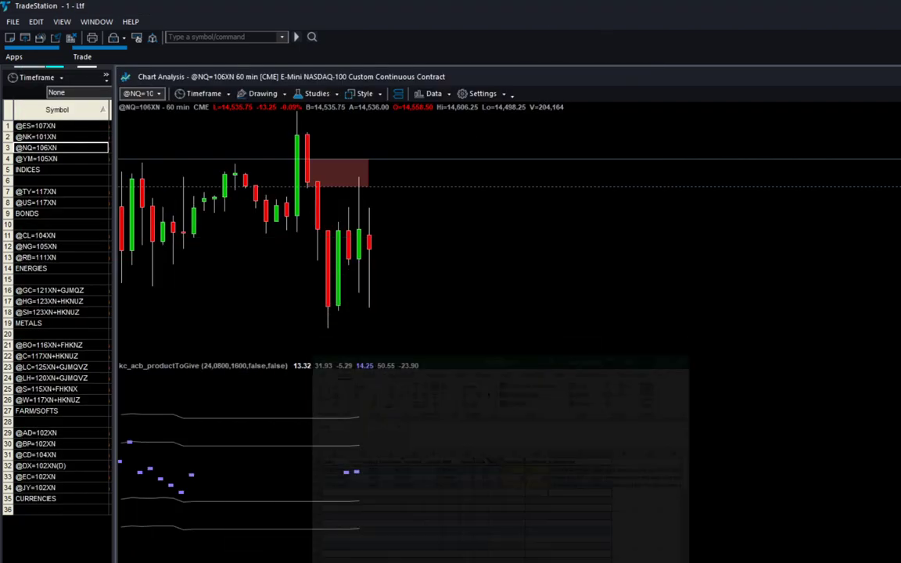
key(alt+Tab)
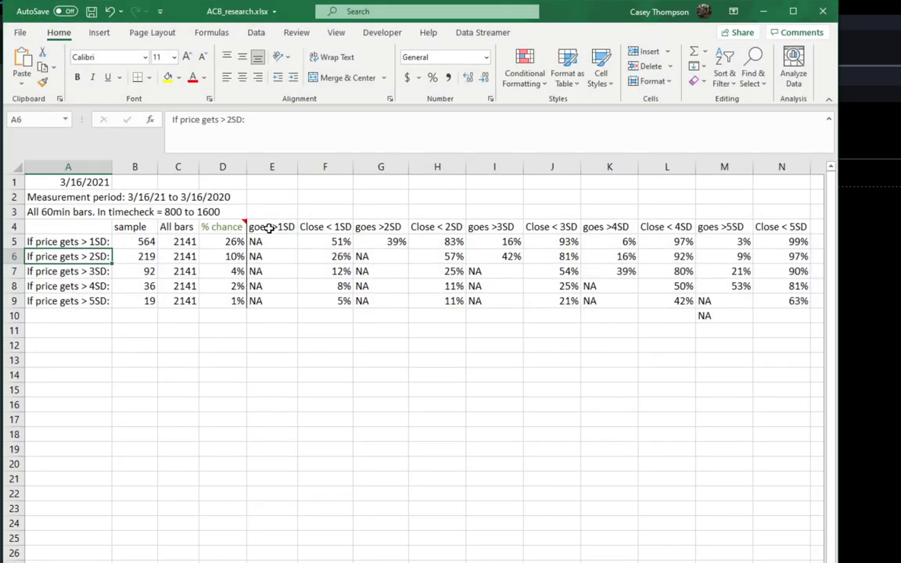
click(83, 241)
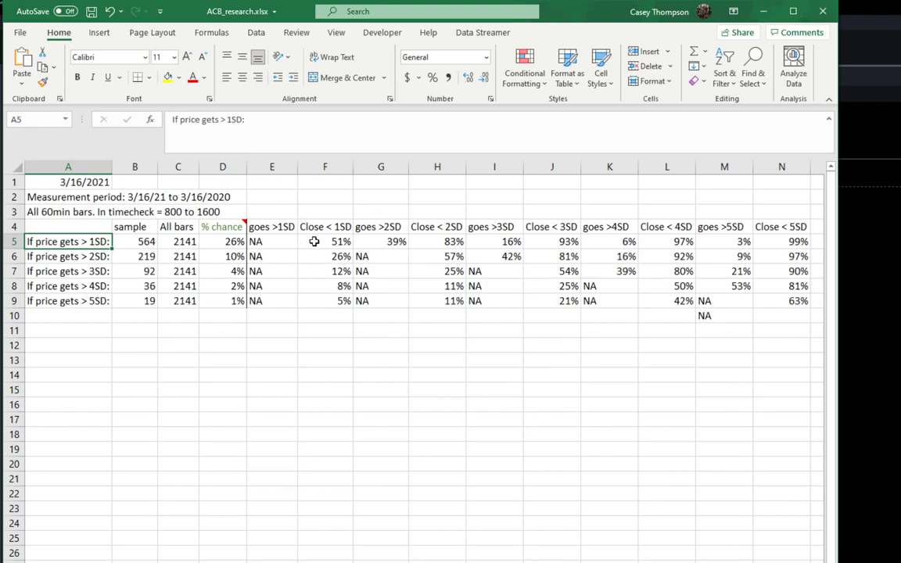
click(375, 242)
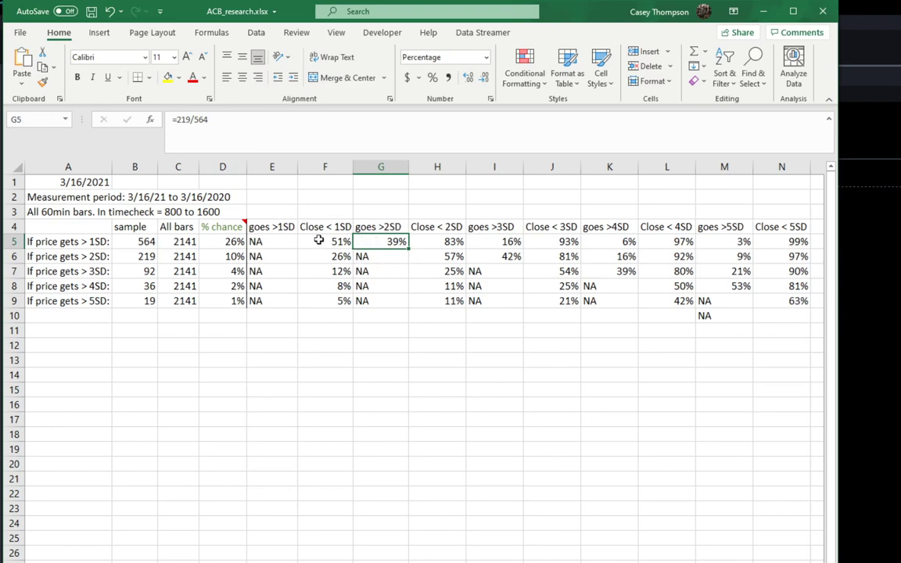
click(235, 242)
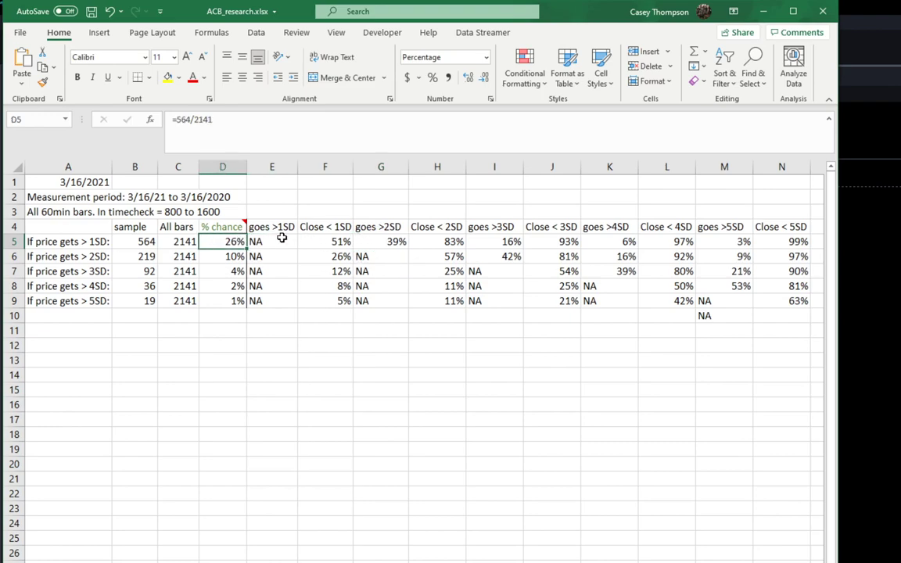
click(346, 243)
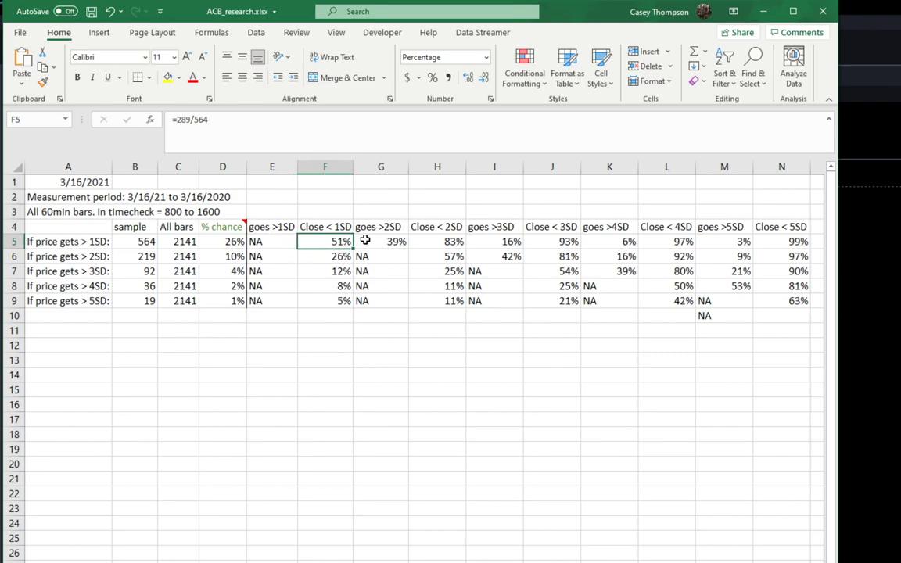
click(383, 244)
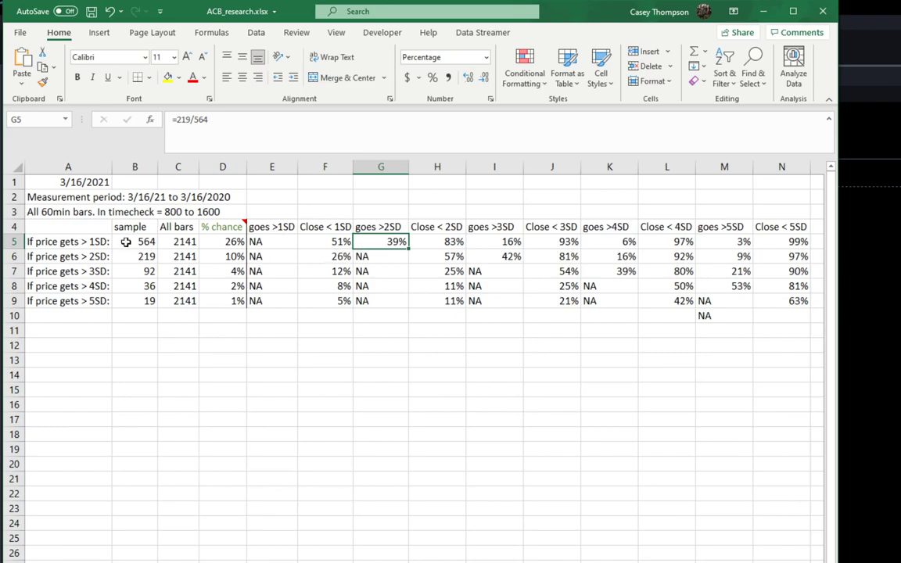
Compare the > 1SD row's All bars, goes >2SD and Close < 1SD figures
click(173, 242)
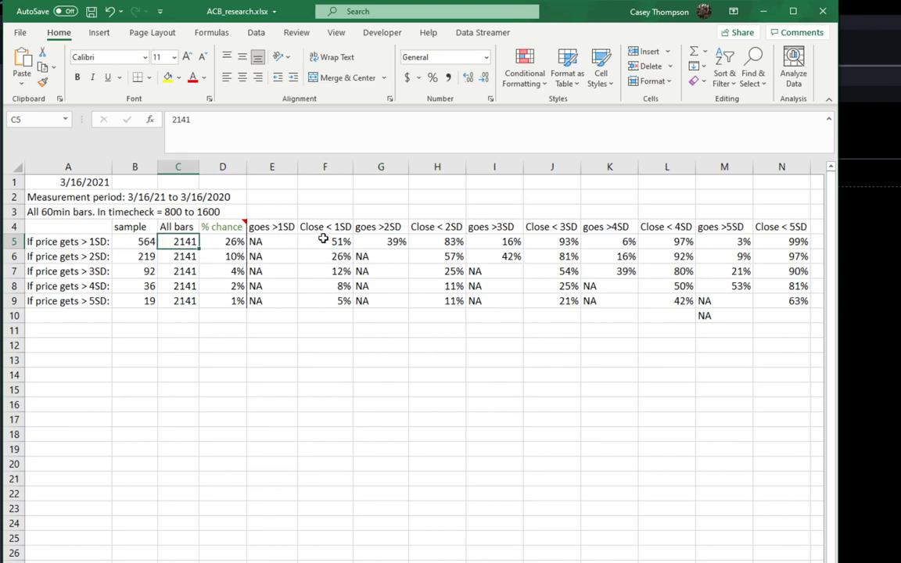
click(399, 239)
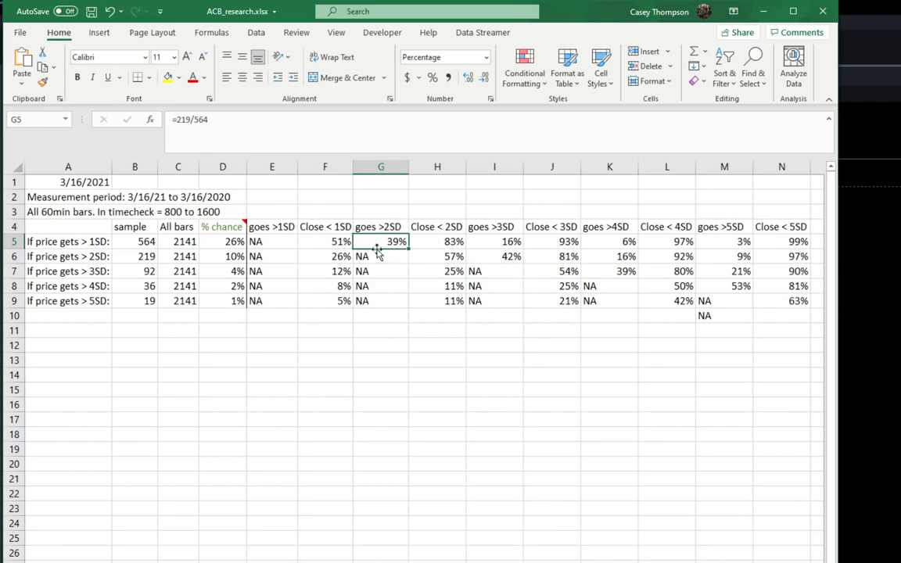
click(338, 240)
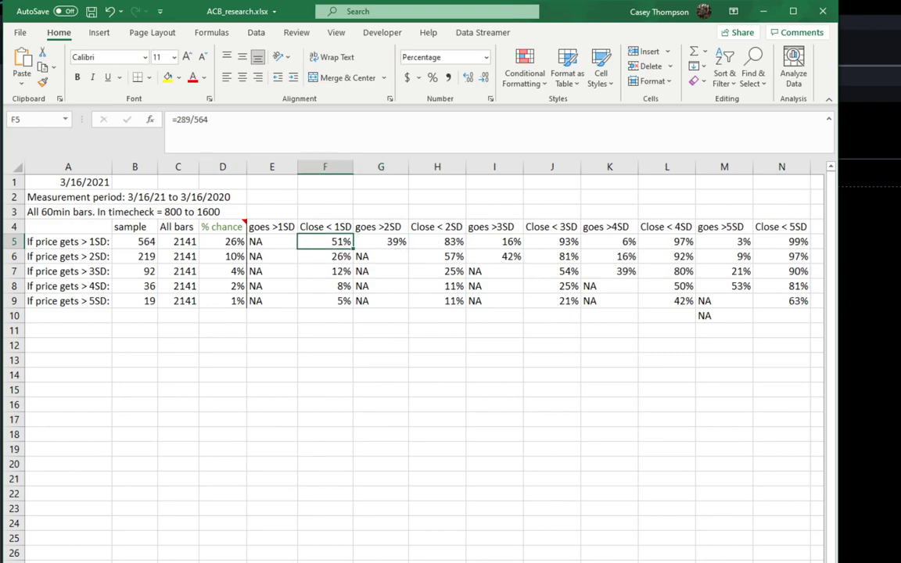
Switch back to TradeStation and examine the latest 60-minute bars on the NQ charts
click(885, 350)
drag(352, 300, 360, 292)
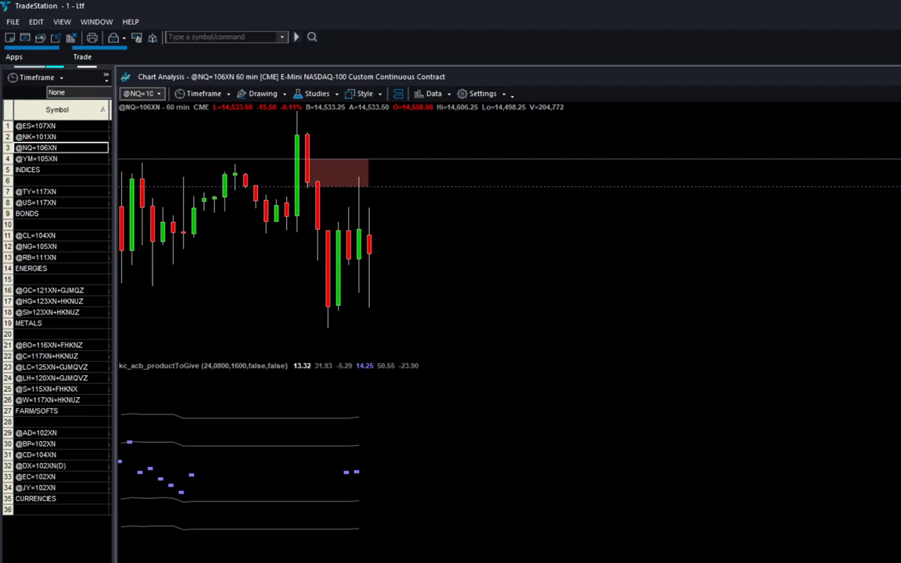
key(ctrl+Page_Down)
drag(396, 261, 393, 174)
key(ctrl+Tab)
key(ctrl+Tab)
mouse_move(618, 562)
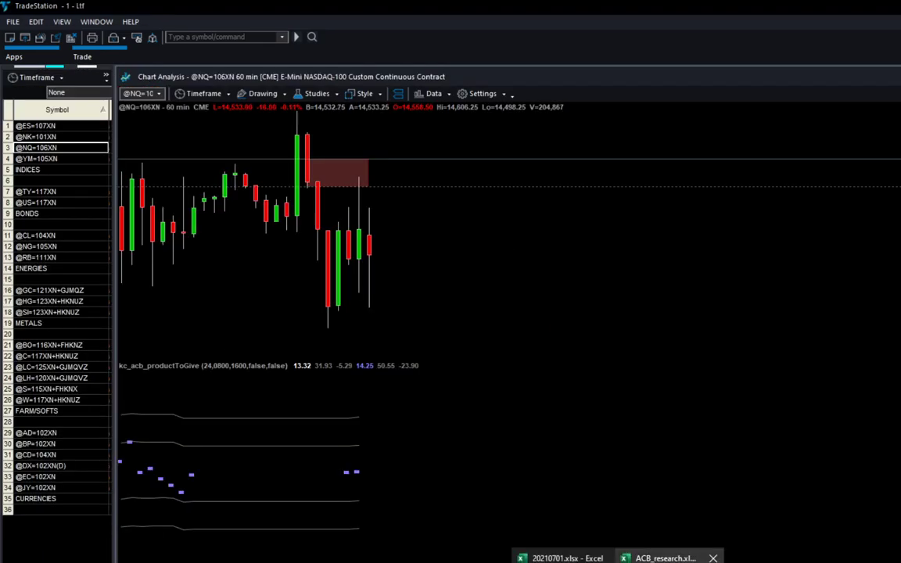
click(557, 558)
key(alt+Tab)
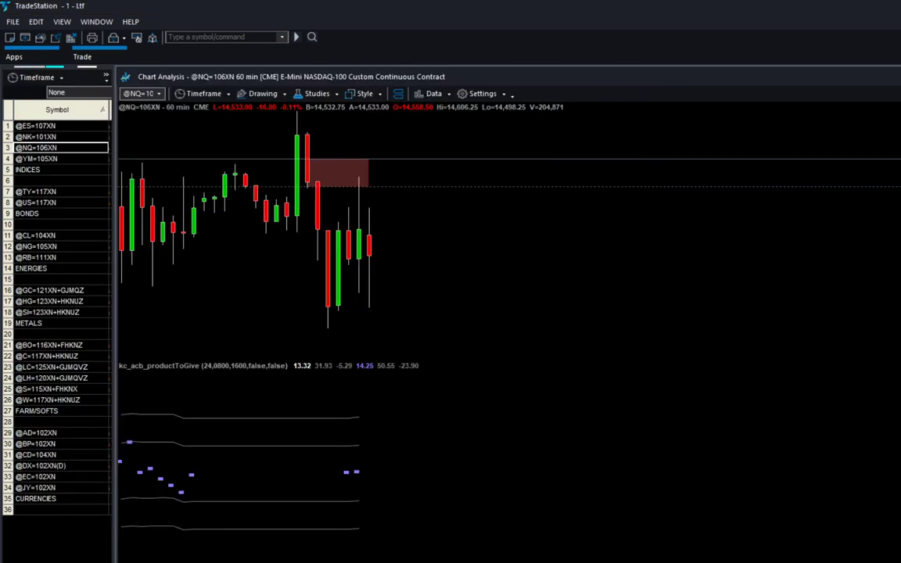
key(ctrl+Tab)
text(15)
key(Return)
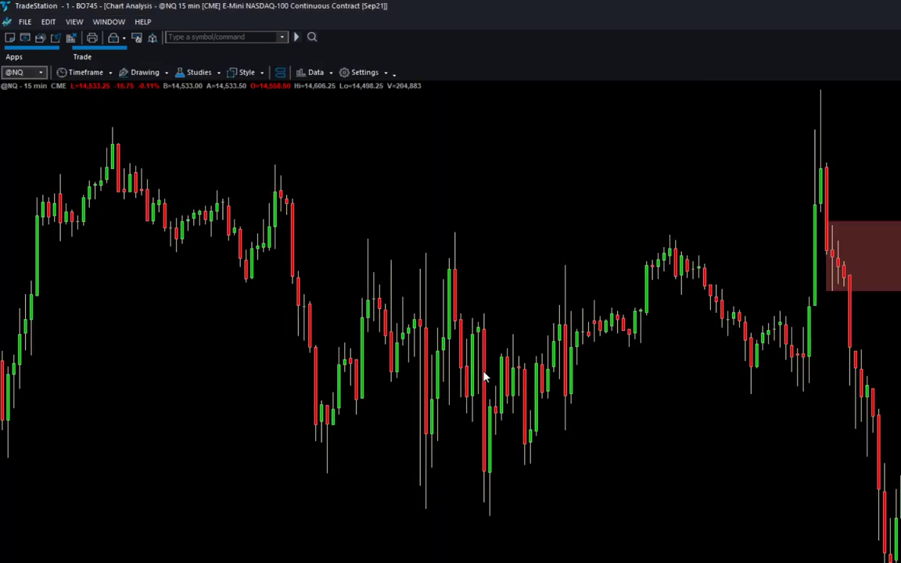
drag(855, 377, 572, 287)
drag(658, 395, 773, 287)
drag(536, 308, 479, 290)
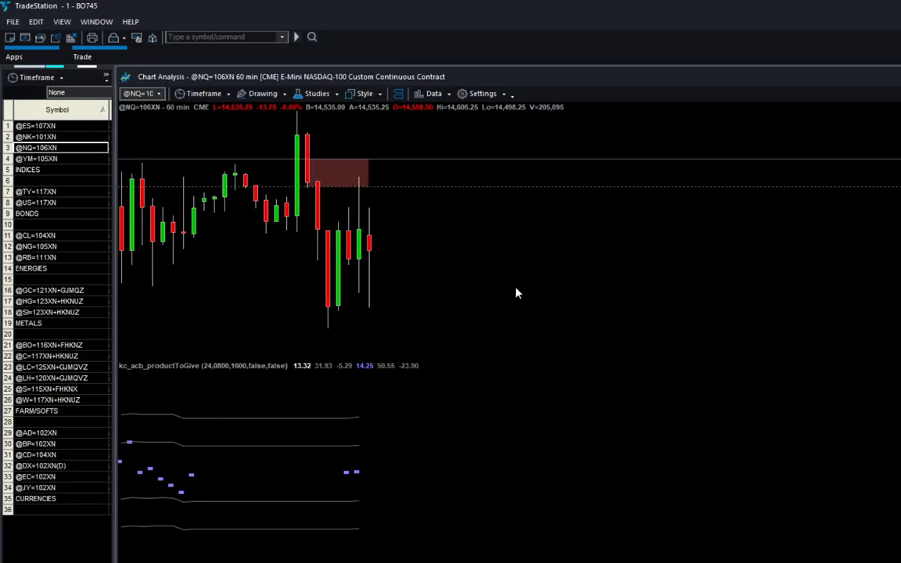
text(15)
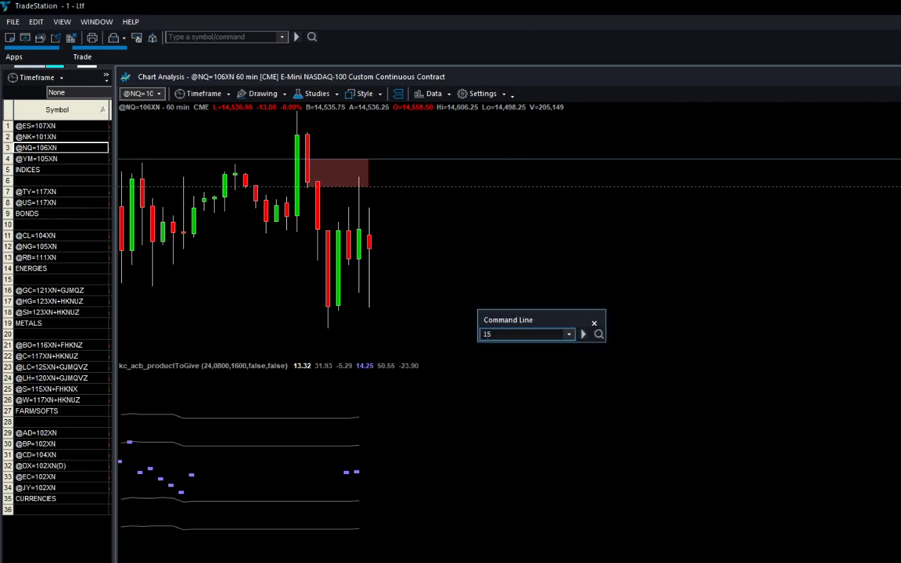
key(Return)
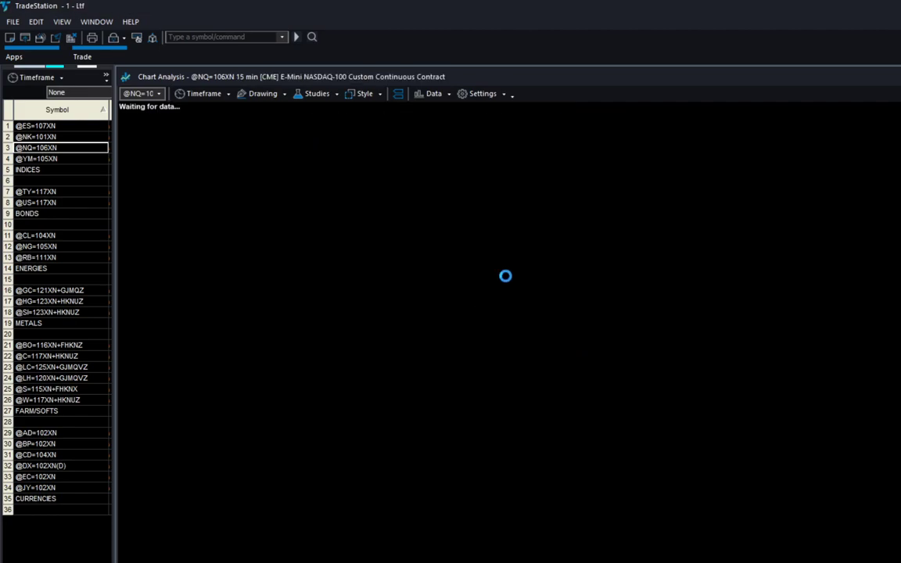
Switch to ACB_research.xlsx in Excel and compare the > 3SD row's Close < 1SD, goes >4SD, Close < 3SD and Close < 2SD percentages
mouse_move(621, 562)
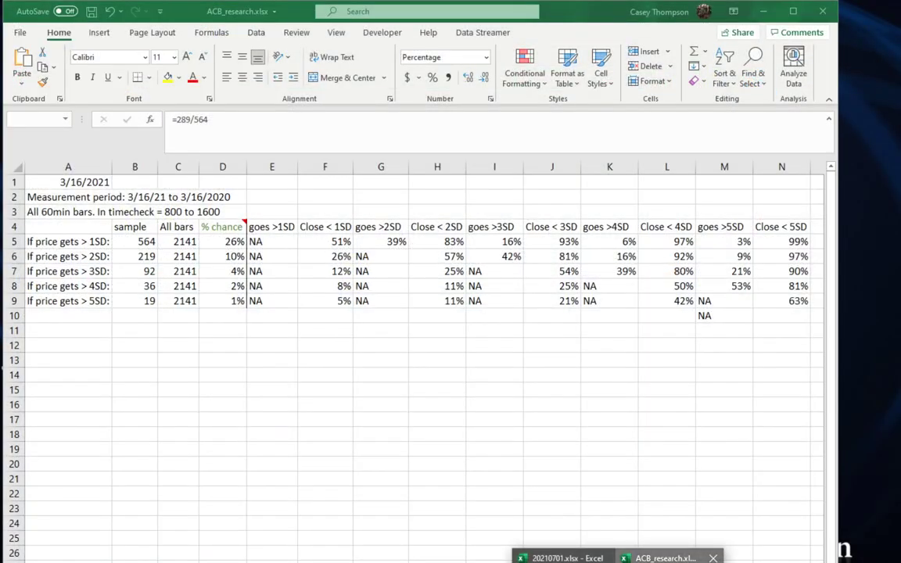
click(669, 558)
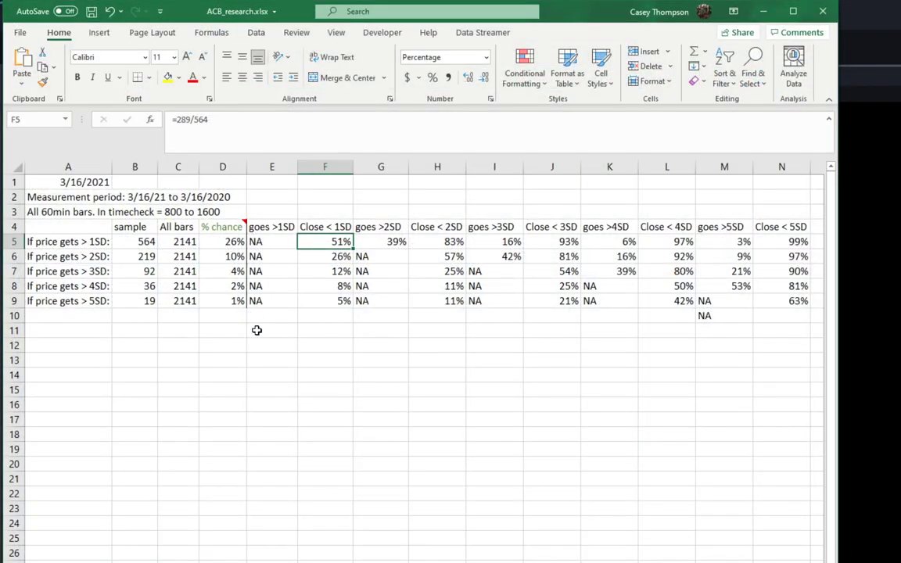
click(336, 272)
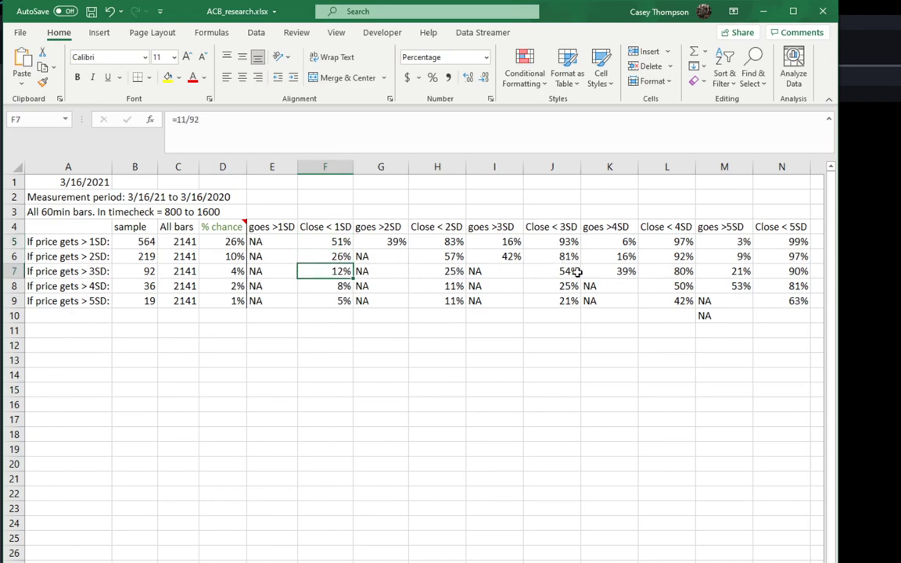
click(623, 272)
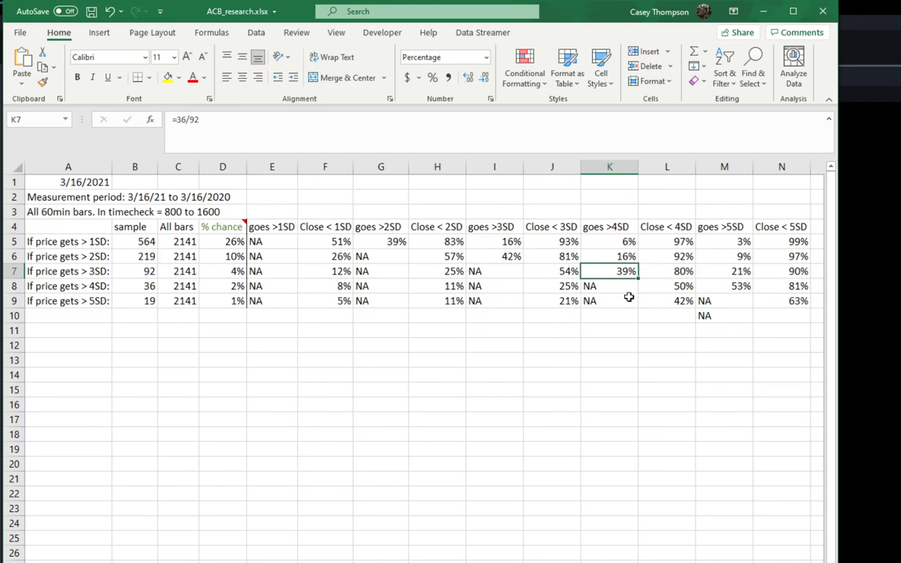
click(560, 271)
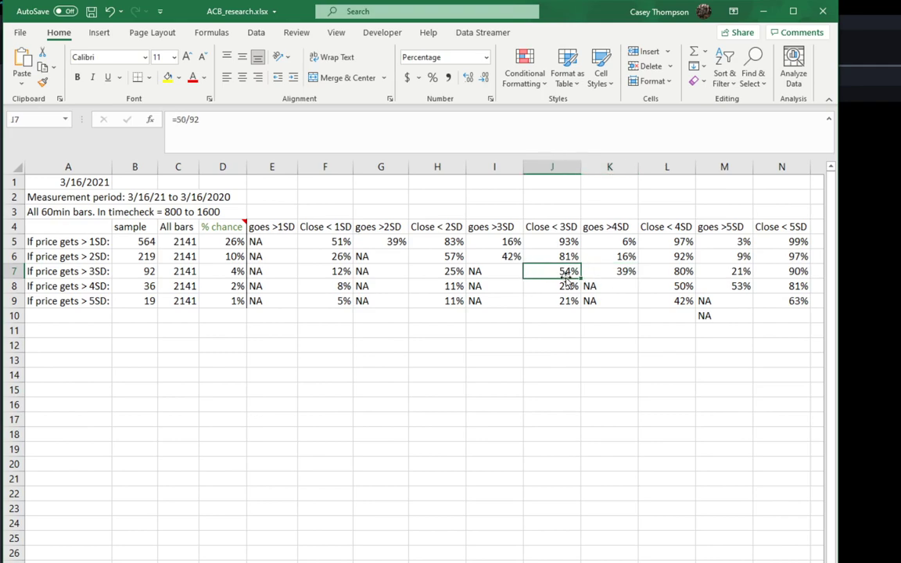
click(455, 271)
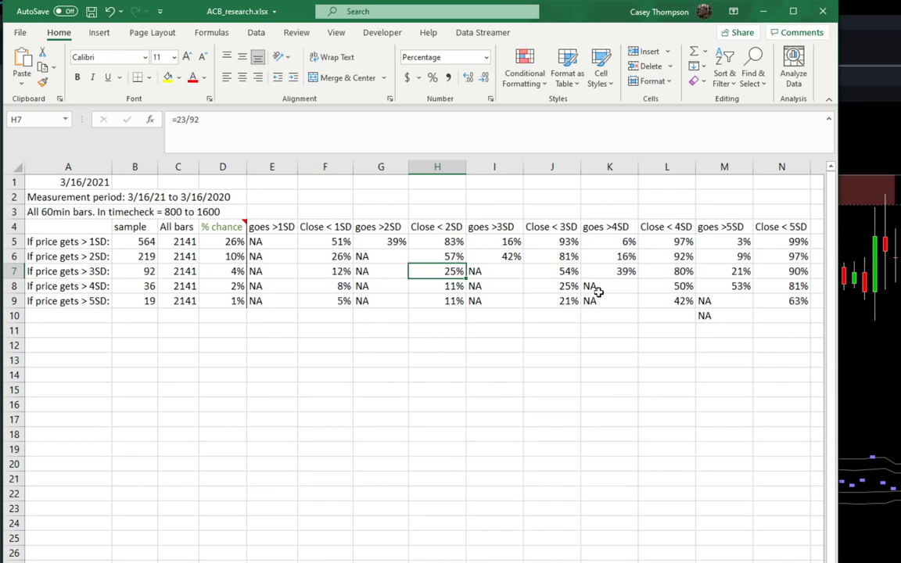
key(alt+Tab)
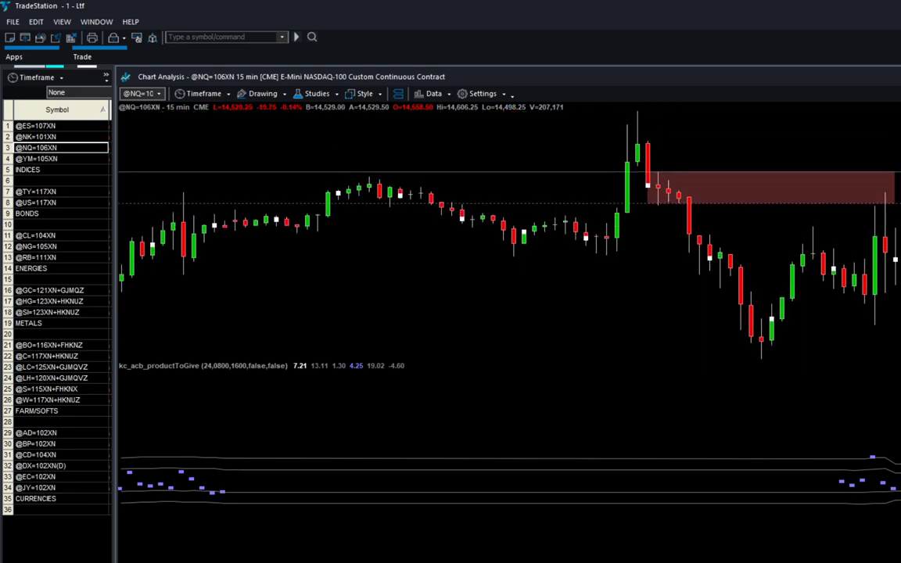
drag(882, 241, 638, 254)
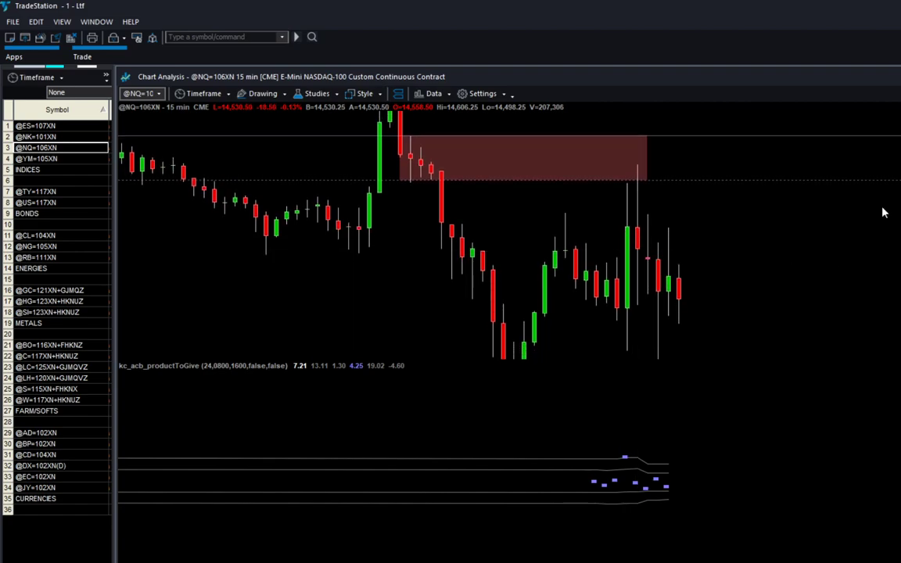
drag(630, 238, 431, 236)
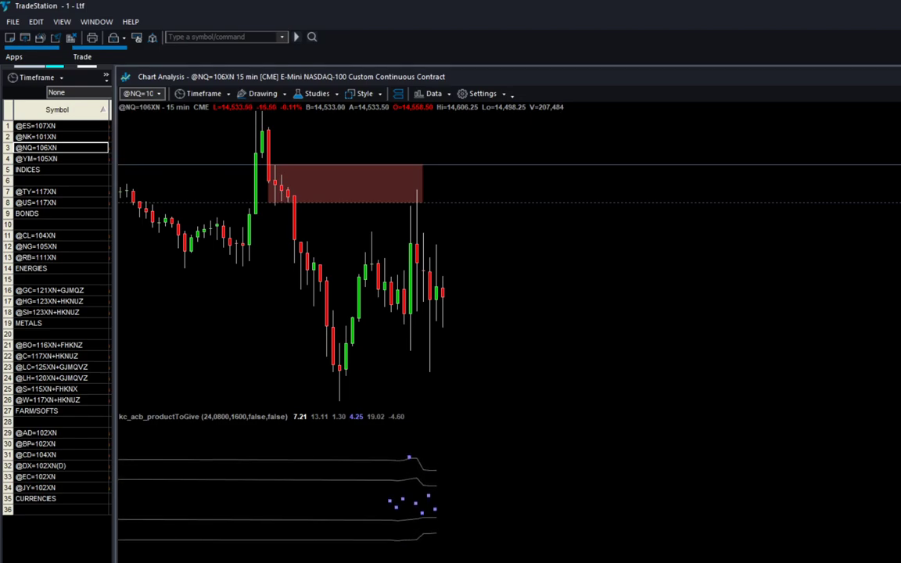
drag(430, 487, 360, 520)
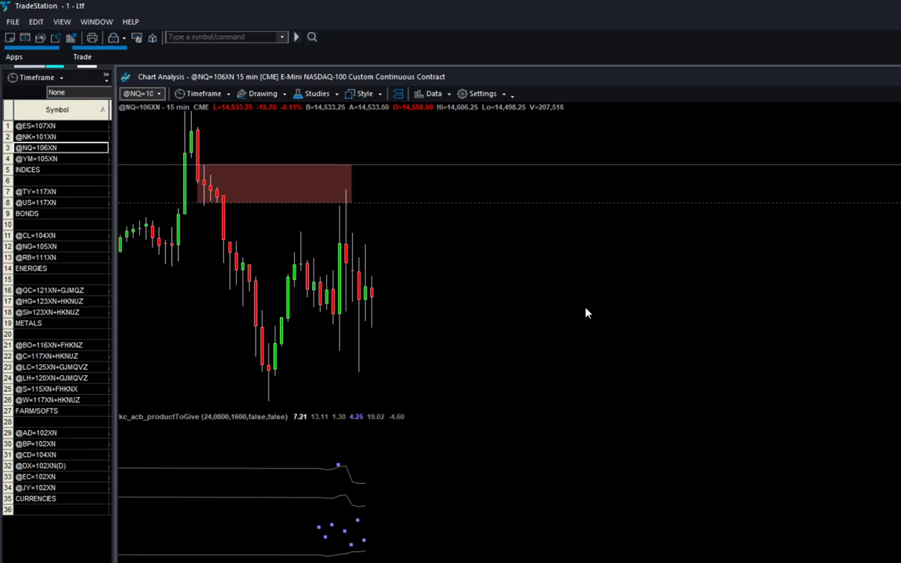
scroll(588, 298, up, 2)
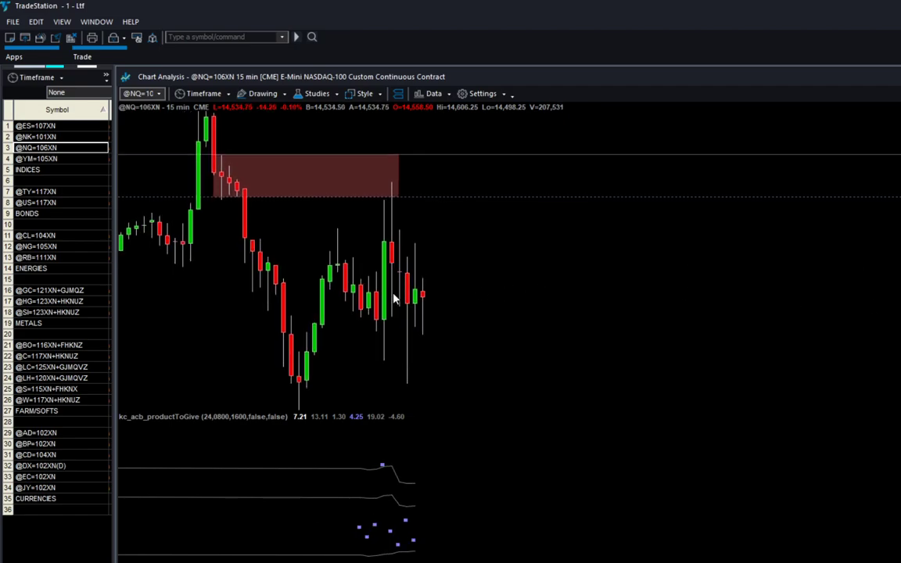
scroll(395, 299, up, 1)
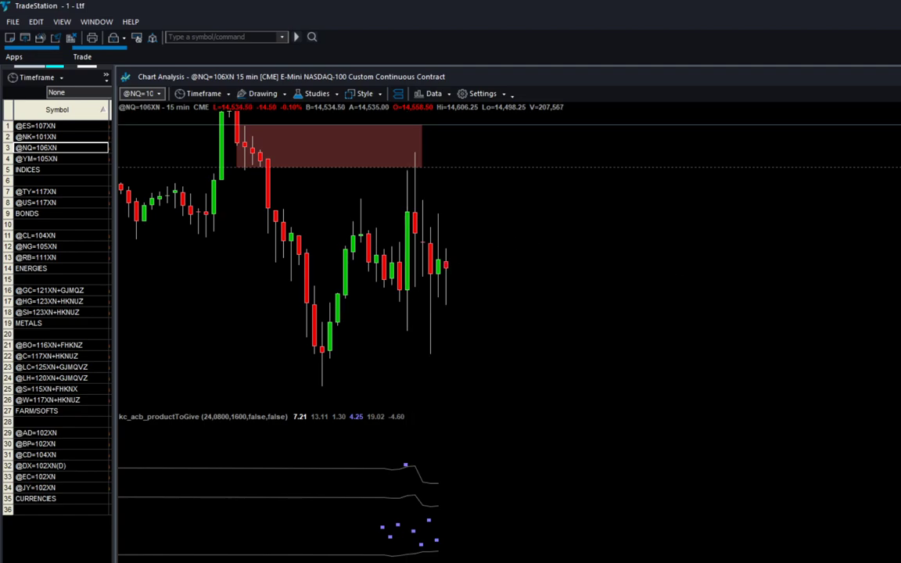
Read the 08:45 bar's open and high, and calculate 64-27 in Calculator
mouse_move(404, 316)
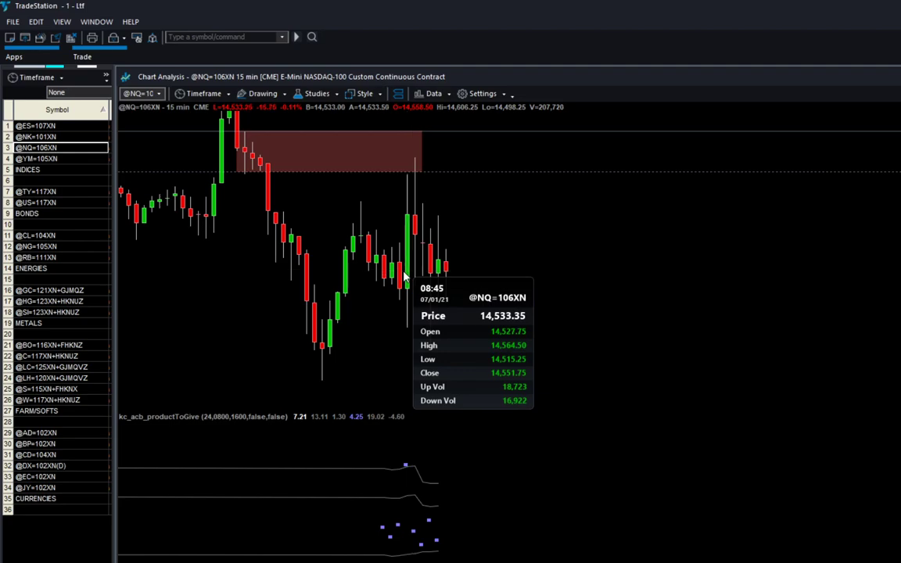
key(XF86Calculator)
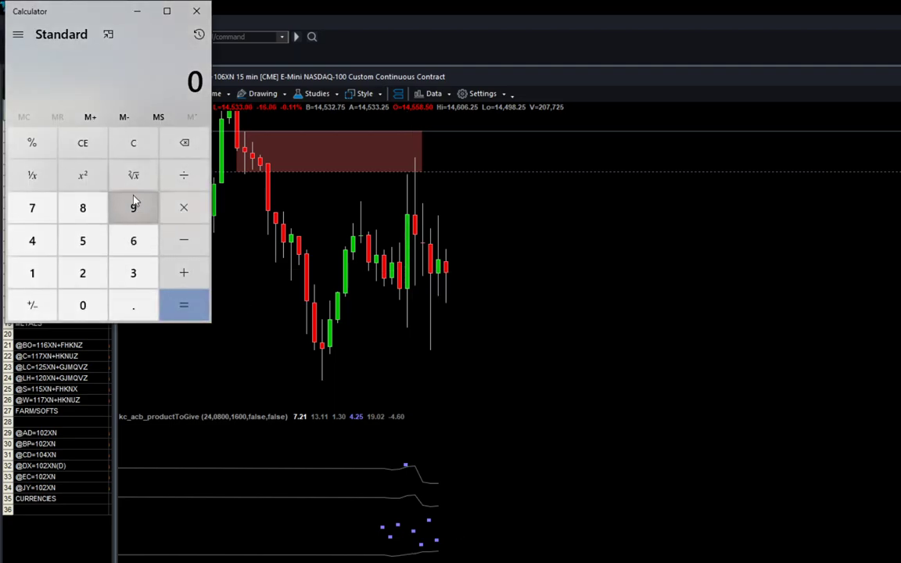
text(64-27)
key(Return)
Check the kc_acb_productToGive bands on the chart, and calculate 23-15 in Calculator
click(498, 535)
mouse_move(412, 546)
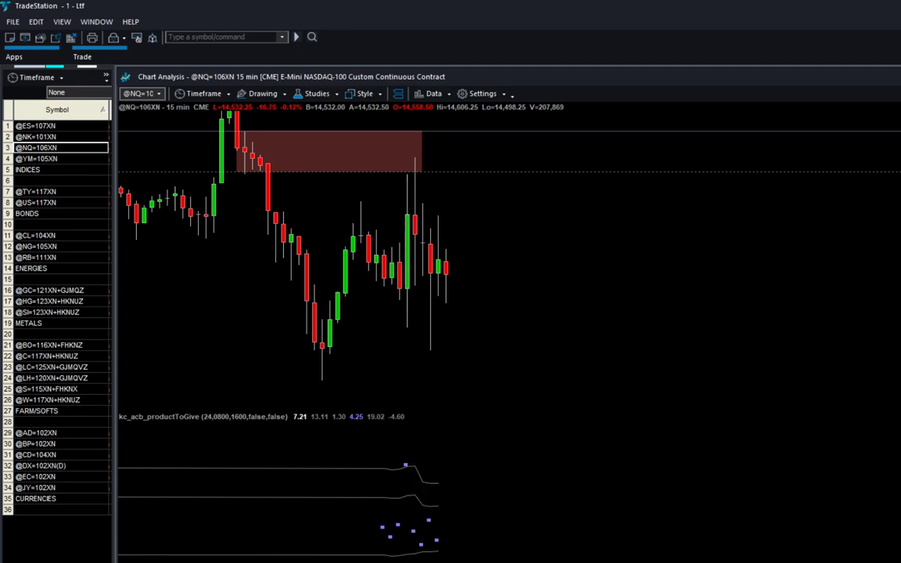
key(alt+Tab)
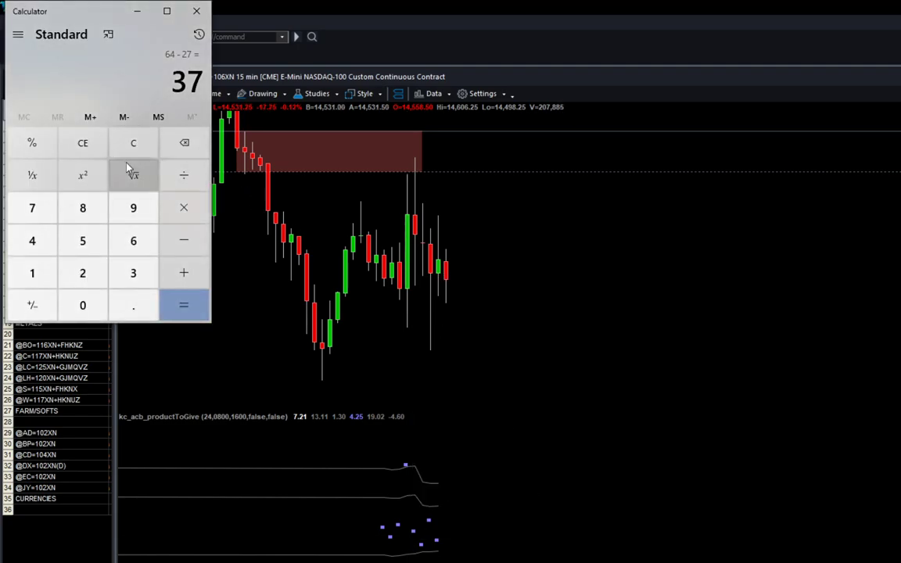
click(133, 175)
click(133, 144)
text(23-15)
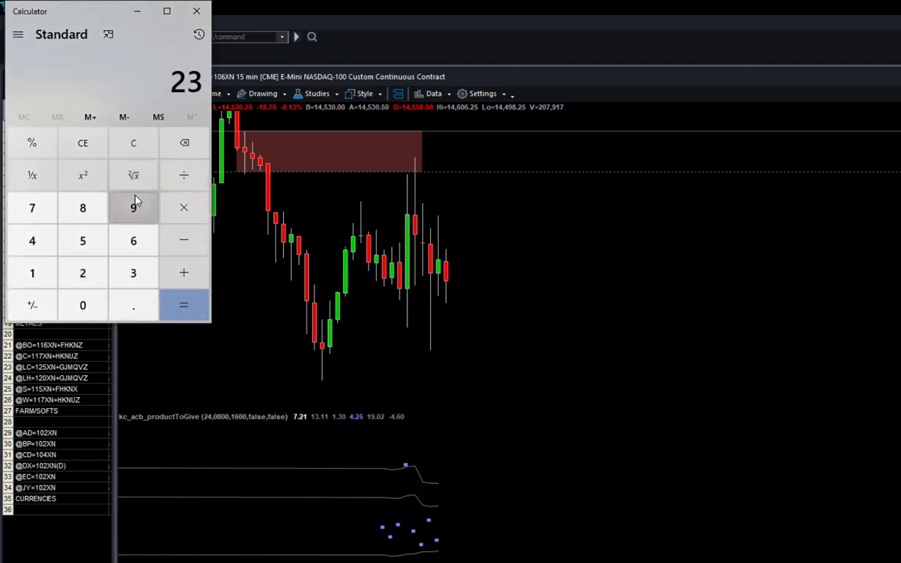
key(Return)
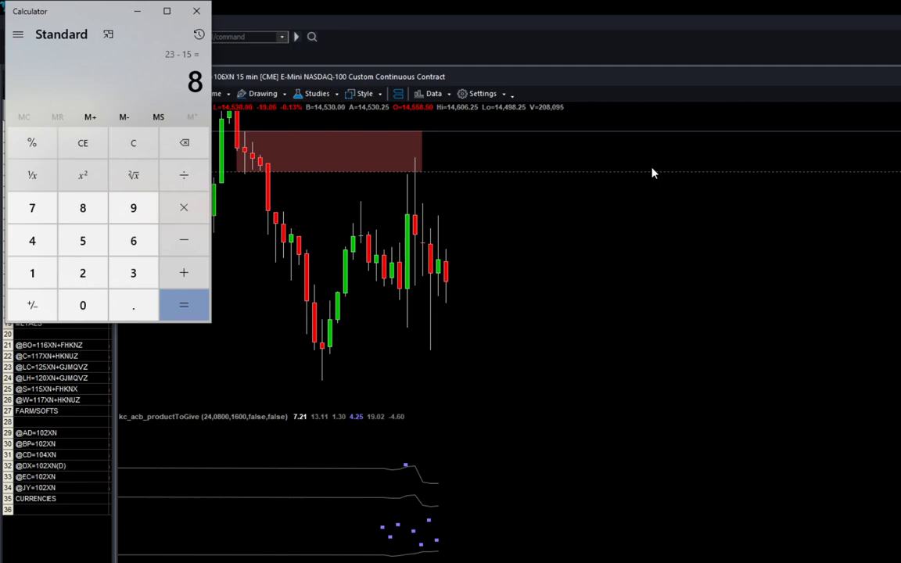
Divide 37 by 8 in Calculator and check the result against the indicator bands
text(37/8)
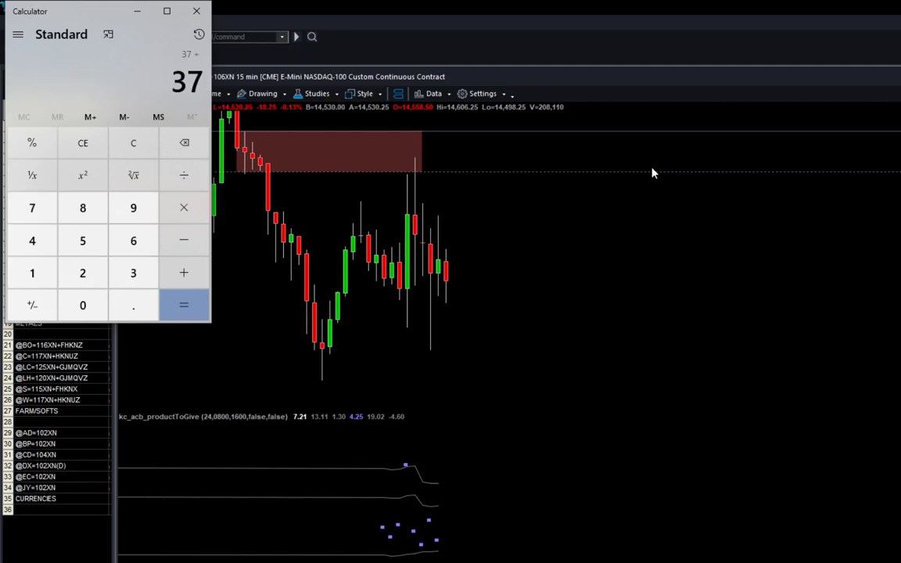
key(Return)
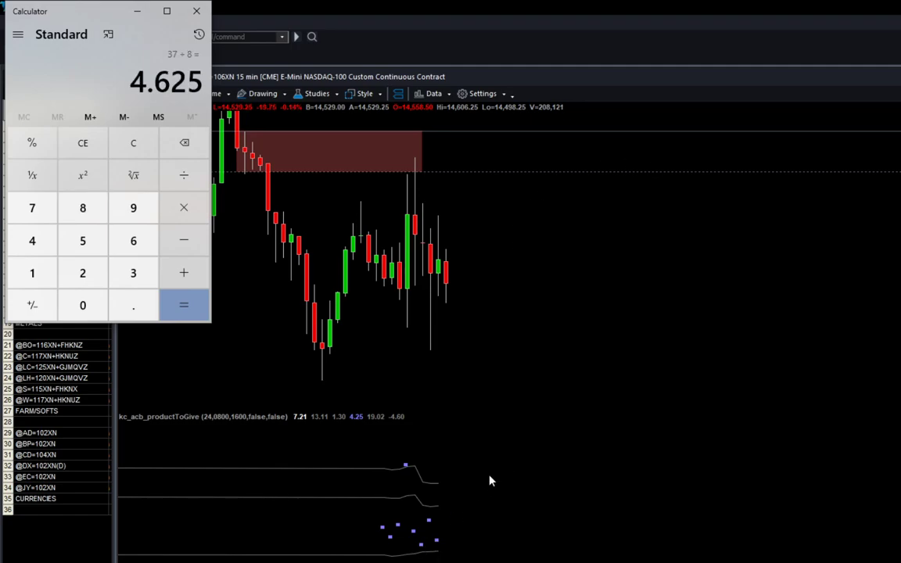
click(491, 472)
mouse_move(436, 518)
mouse_down()
mouse_move(408, 550)
mouse_move(396, 551)
mouse_up()
key(alt+Tab)
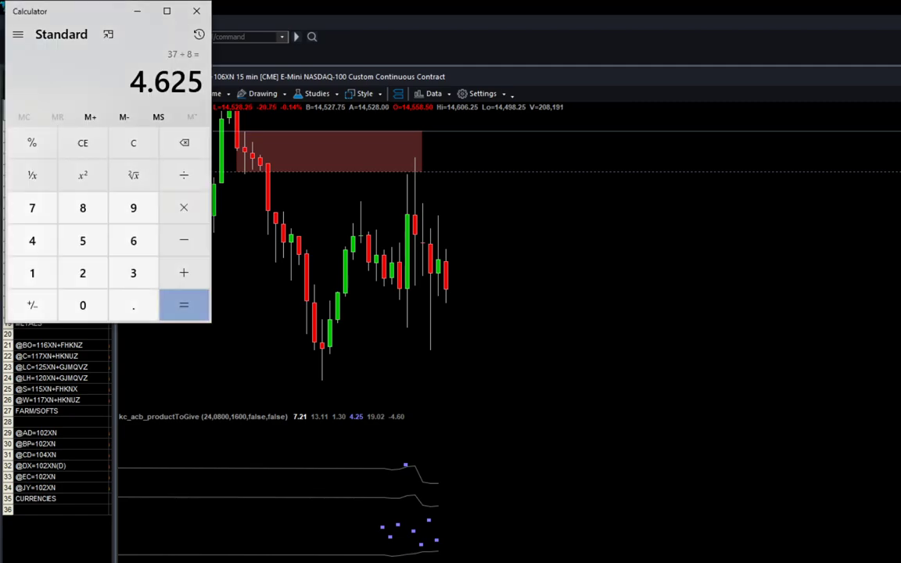
Minimize Calculator and relate the 08:45 bar to its dot above the outer kc_acb_productToGive band
click(136, 11)
mouse_move(414, 223)
mouse_down()
mouse_move(437, 210)
mouse_move(468, 220)
mouse_up()
drag(471, 347, 463, 338)
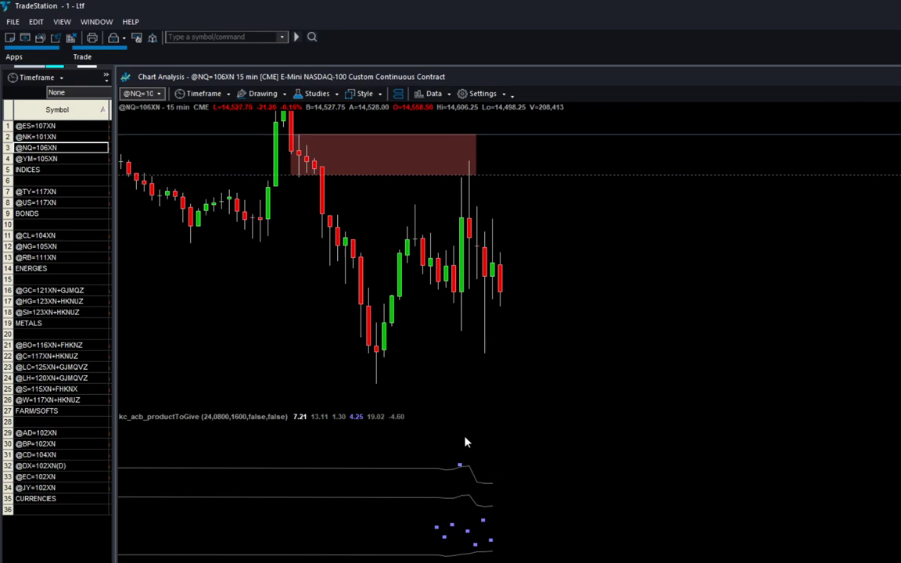
mouse_move(461, 472)
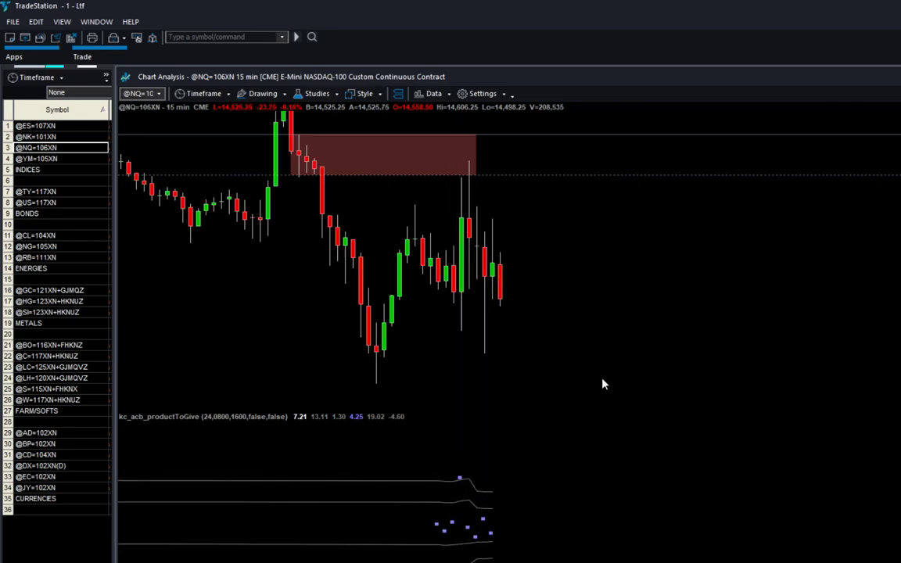
drag(483, 266, 430, 264)
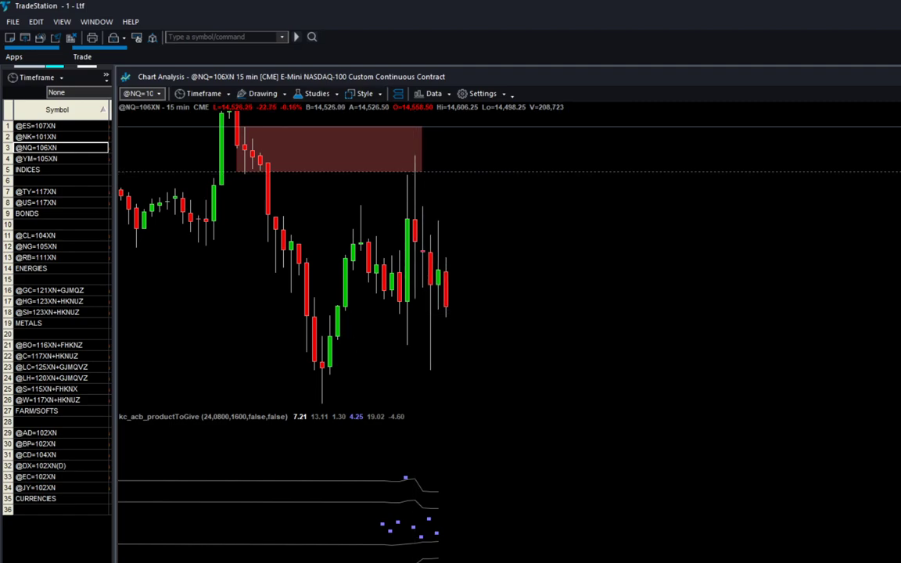
Switch to ACB_research.xlsx and read the >4SD row's figures for going beyond 5SD and closing below 5SD
key(alt+Tab)
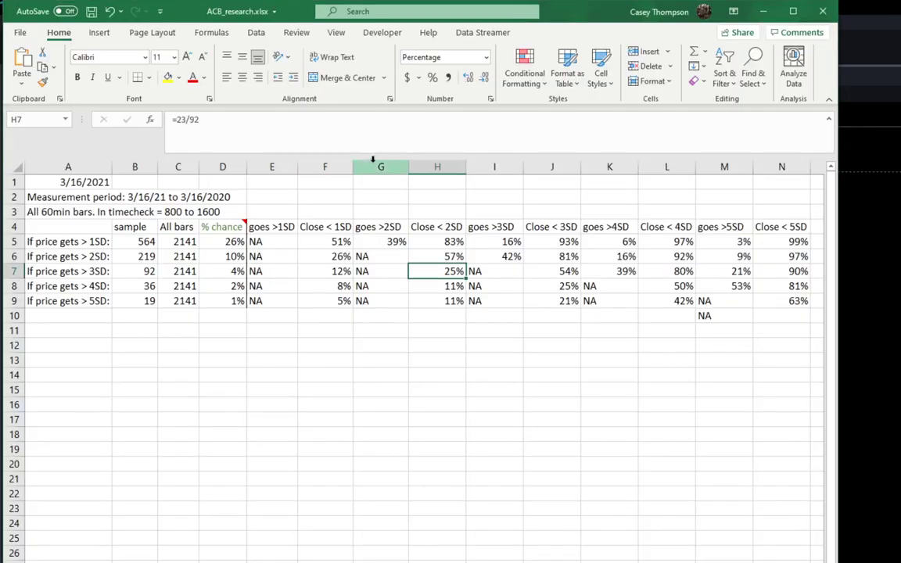
click(71, 286)
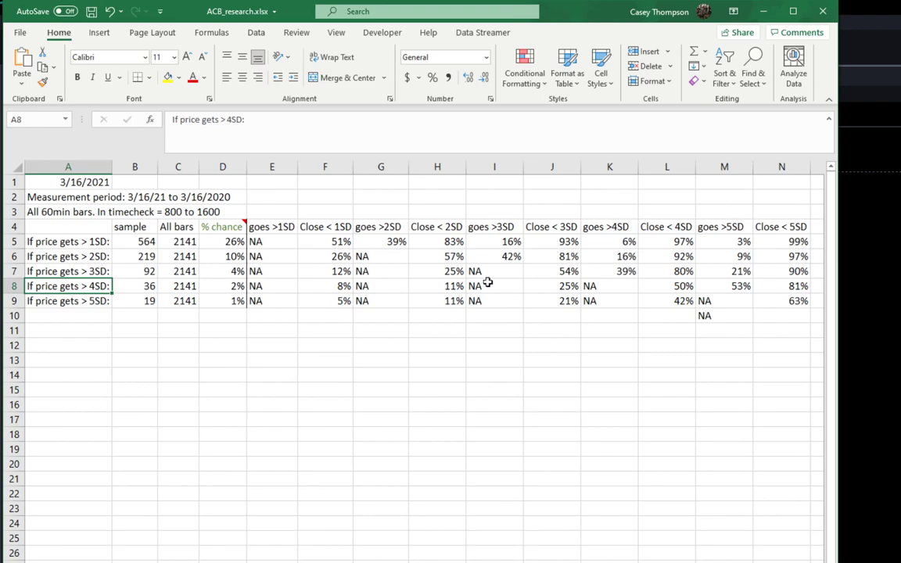
click(741, 288)
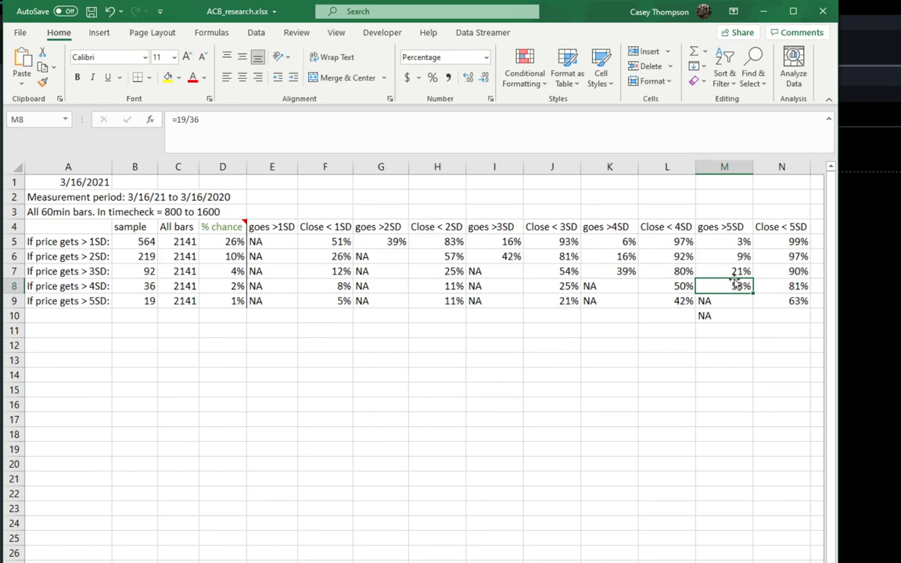
click(798, 287)
click(796, 227)
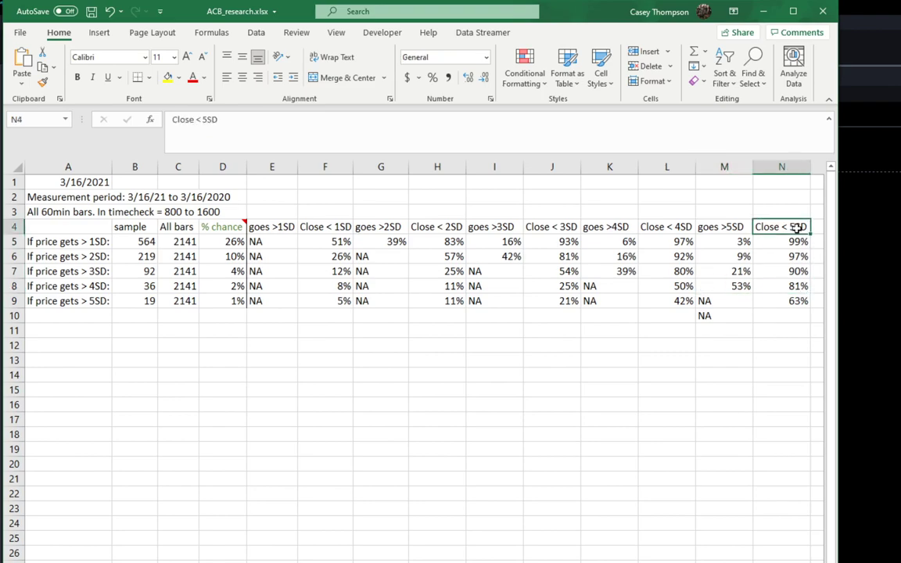
click(798, 285)
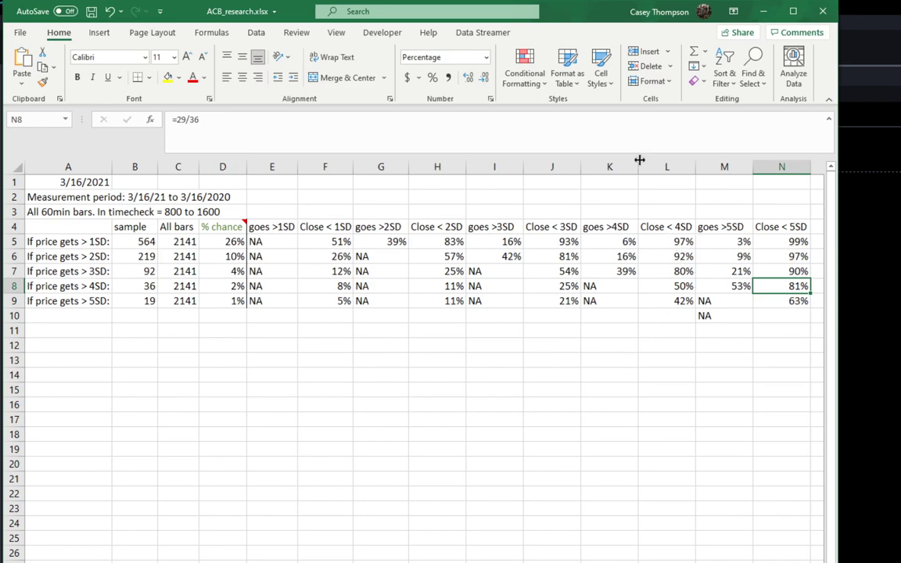
Review the >4SD row's chances of closing below 4SD, 3SD and 2SD, plus its overall % chance
click(687, 286)
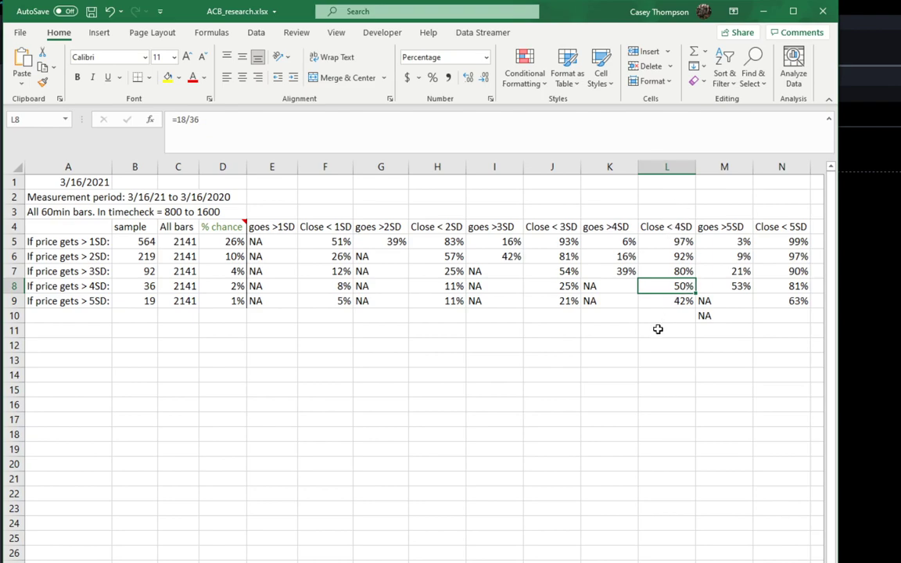
click(569, 287)
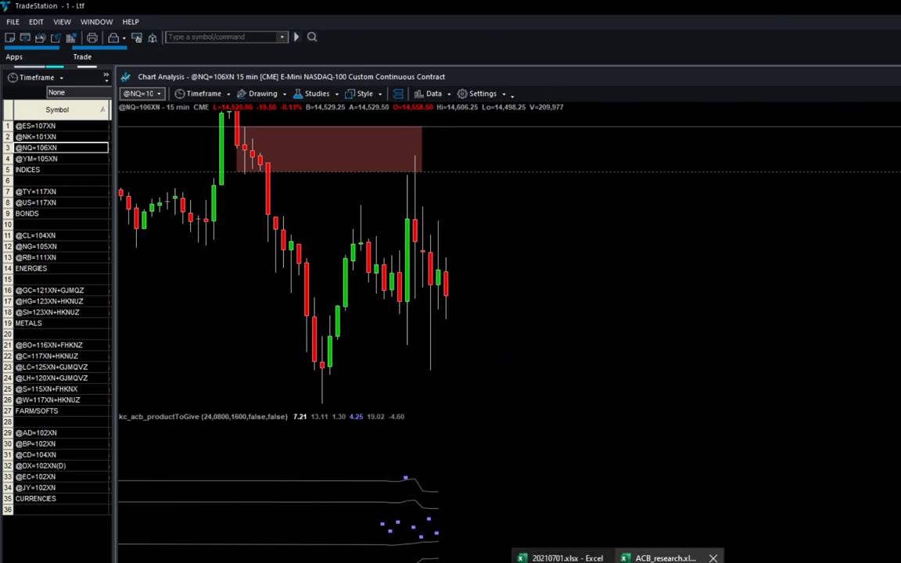
click(685, 558)
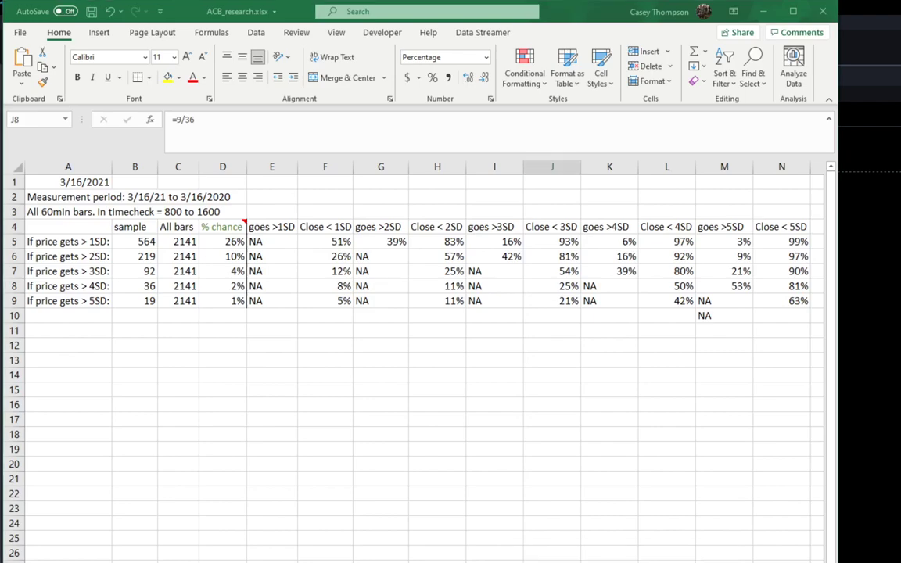
click(447, 285)
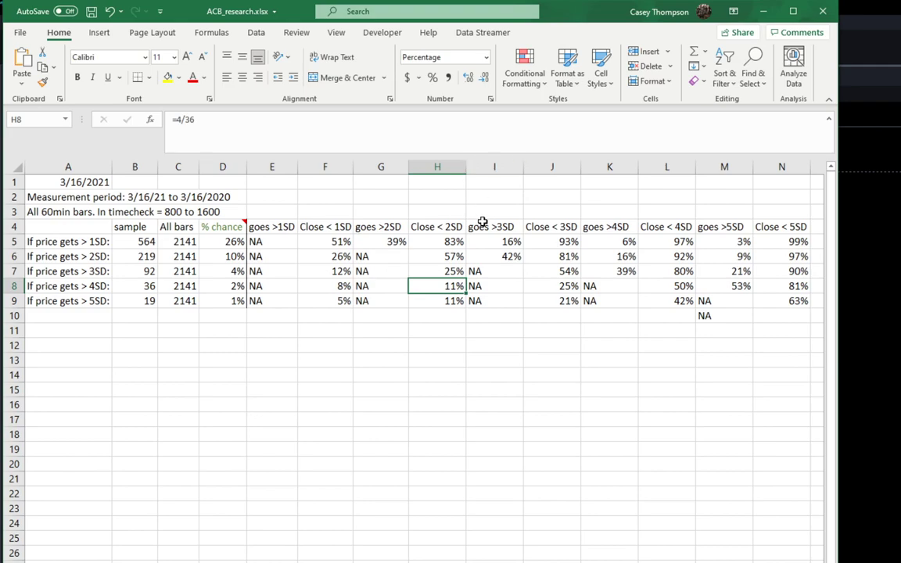
click(574, 288)
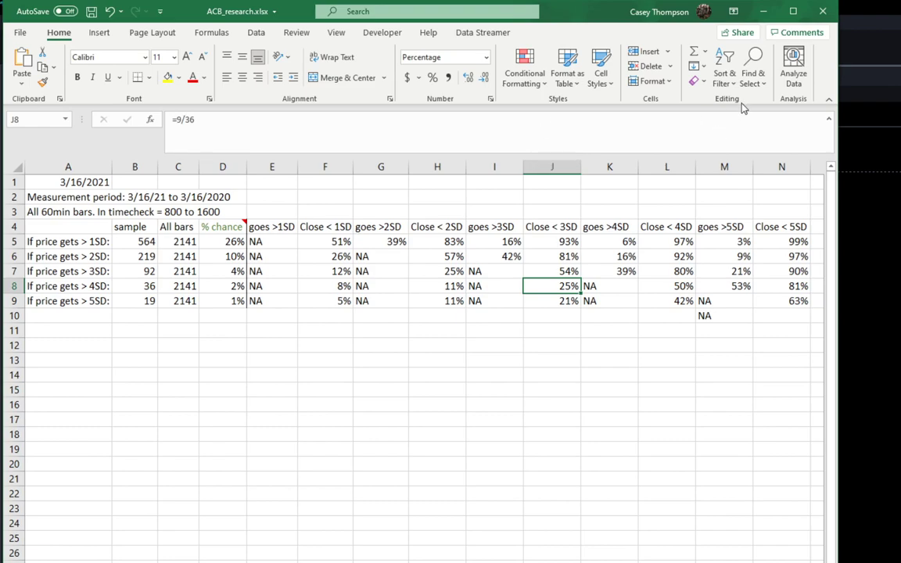
click(226, 286)
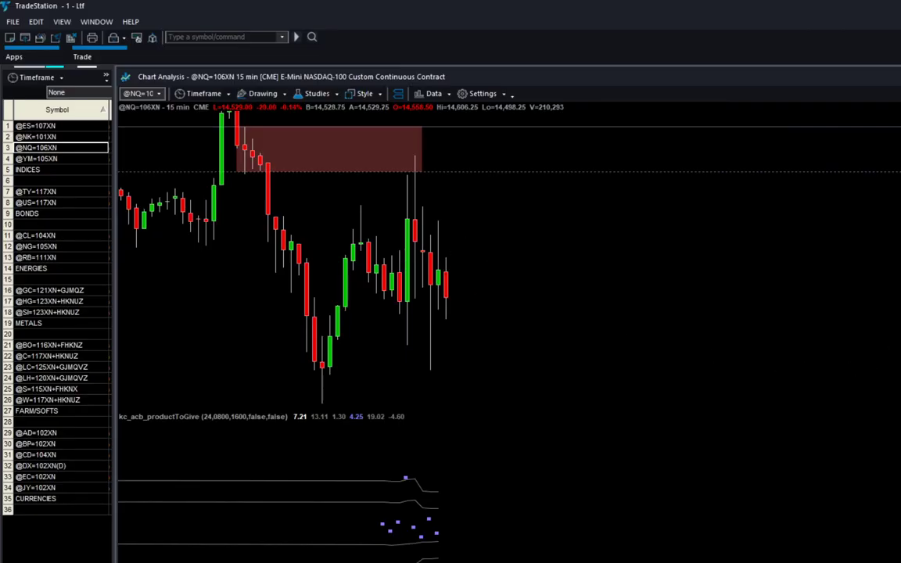
In TradeStation, compare the recent 15-minute NQ candles with their kc_acb_productToGive dots and bands, including the previous session
drag(440, 276, 514, 298)
drag(492, 252, 554, 291)
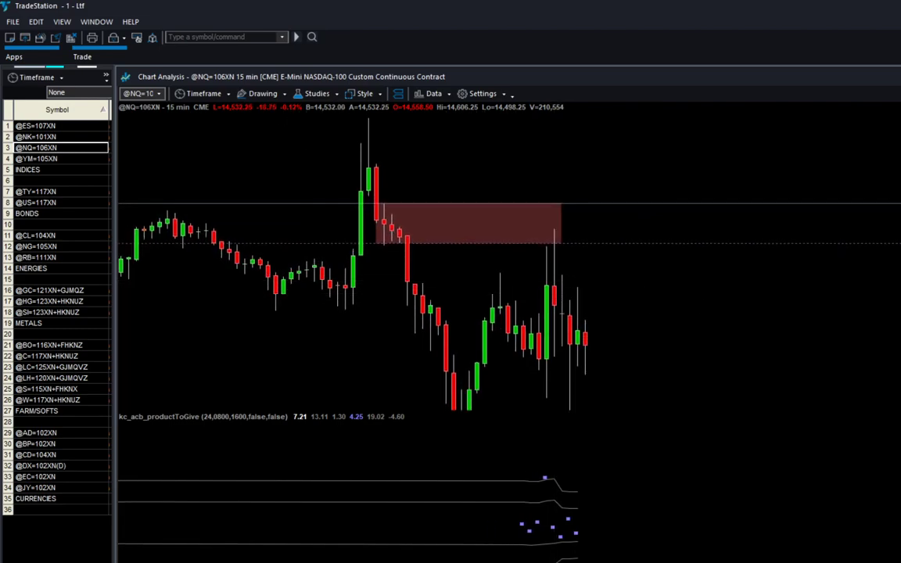
key(ctrl+Up)
key(ctrl+Up)
drag(555, 306, 569, 259)
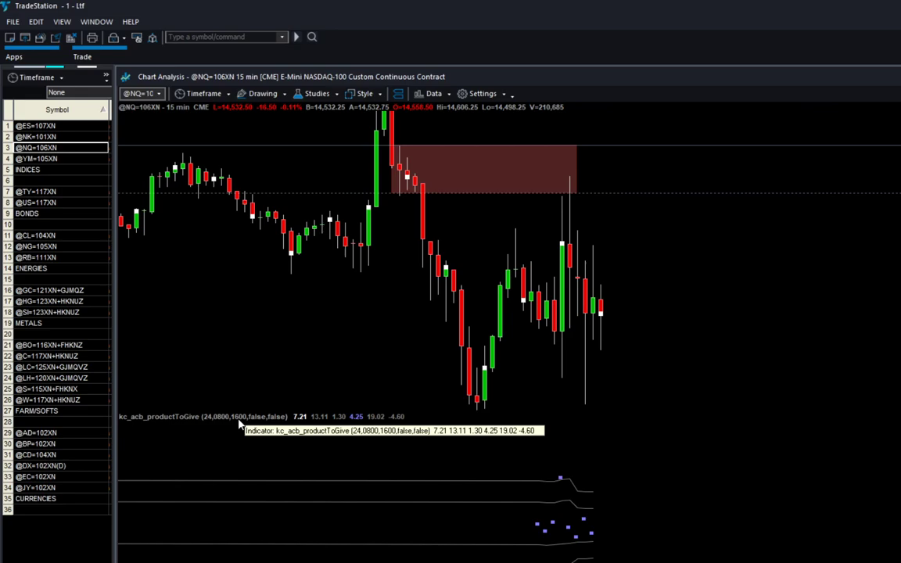
drag(492, 243, 500, 296)
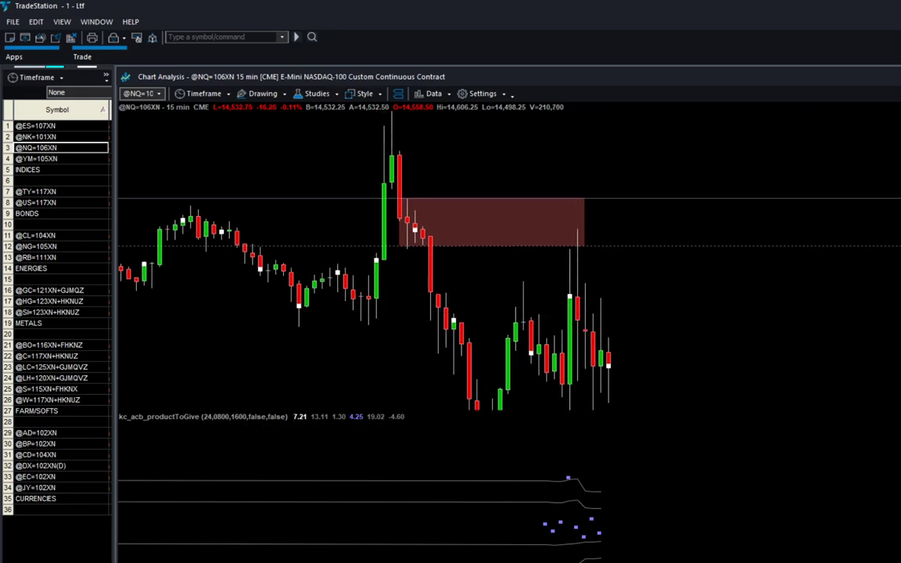
drag(577, 307, 607, 252)
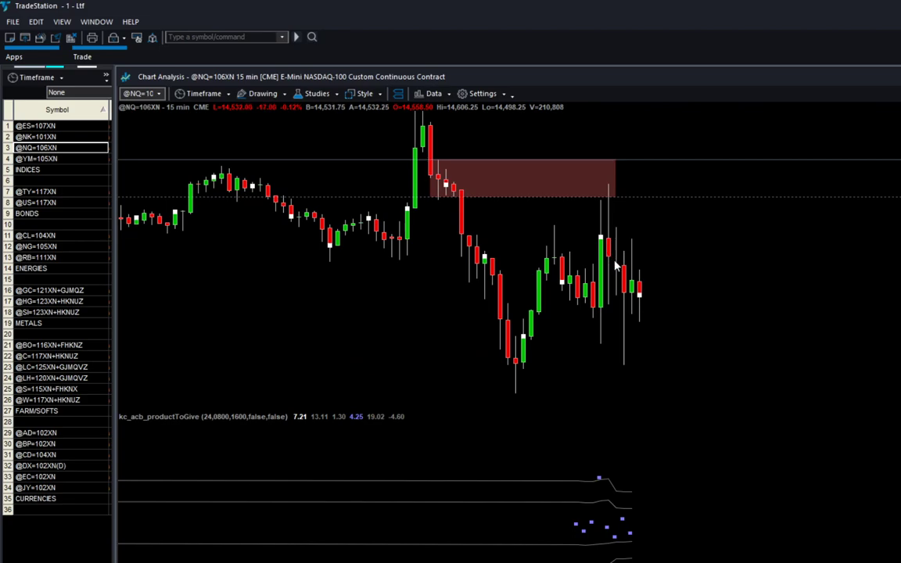
drag(607, 246, 560, 270)
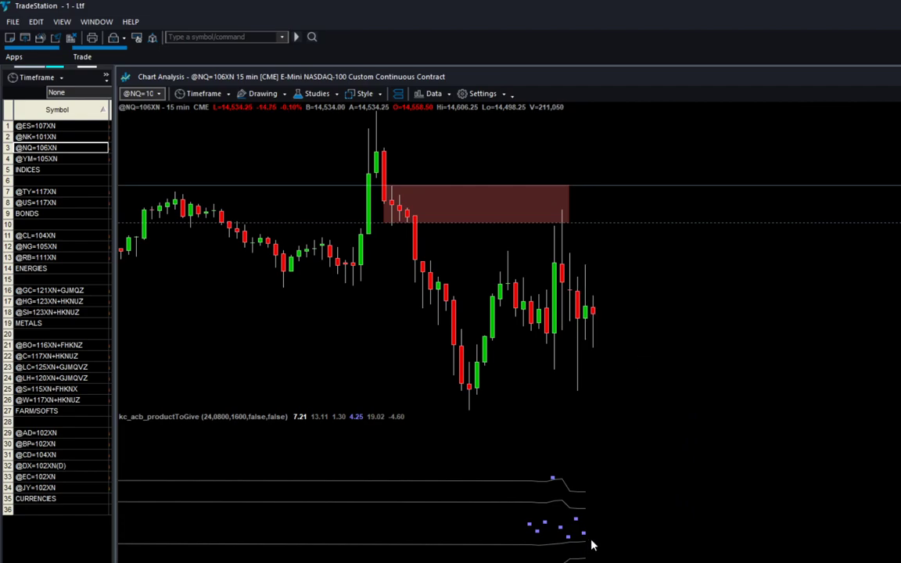
drag(314, 250, 477, 301)
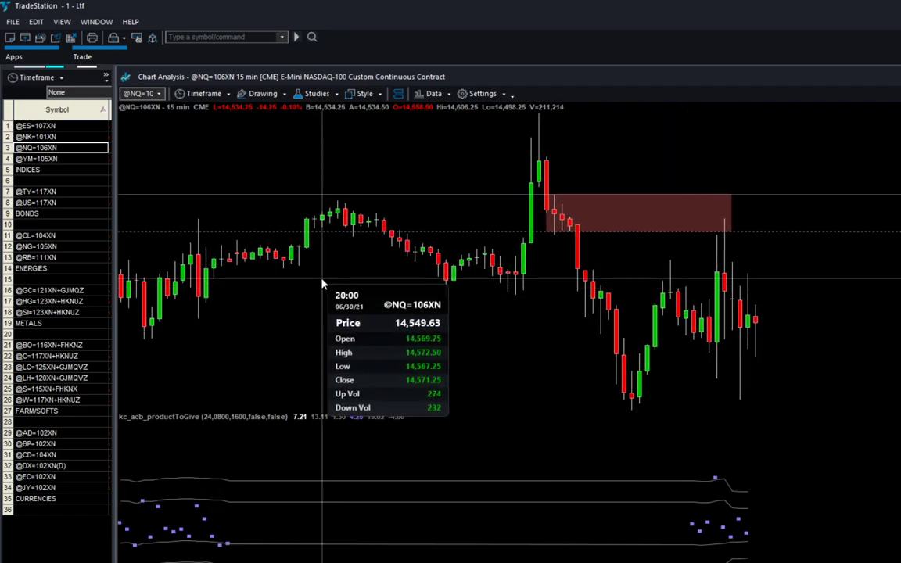
drag(512, 276, 318, 249)
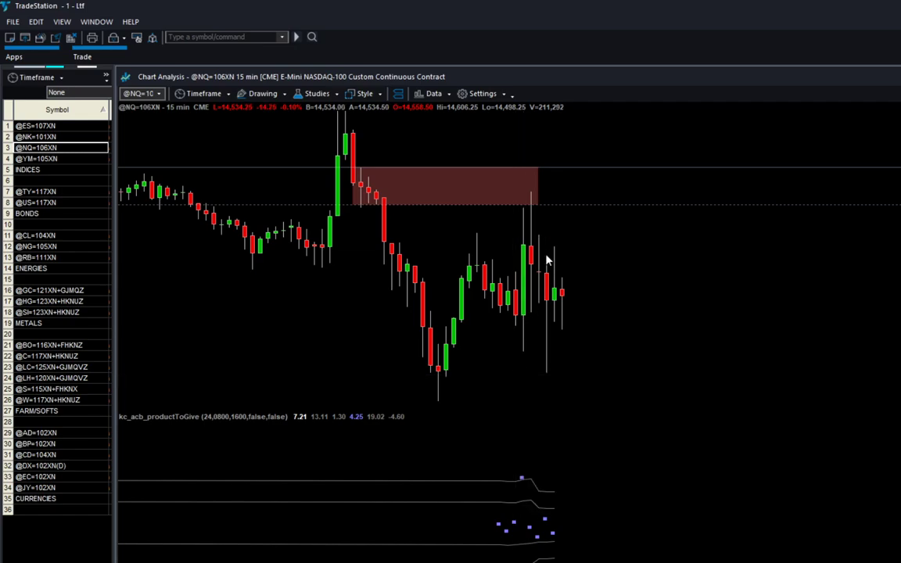
Inspect the latest 15-minute candles around the red zone, and calculate 29/8 in Calculator
scroll(579, 251, down, 1)
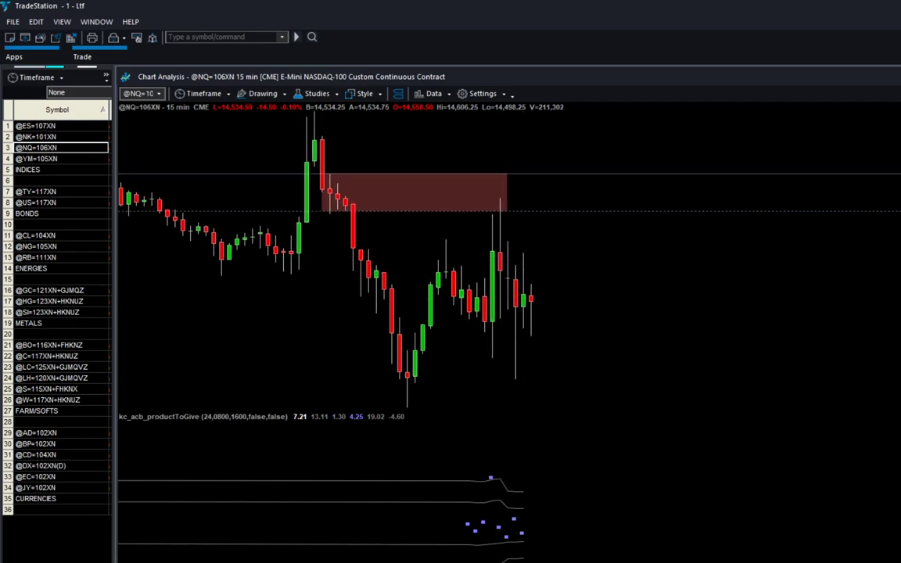
drag(900, 251, 900, 291)
drag(499, 269, 551, 297)
drag(900, 326, 900, 302)
click(729, 322)
drag(555, 285, 460, 199)
drag(546, 245, 461, 200)
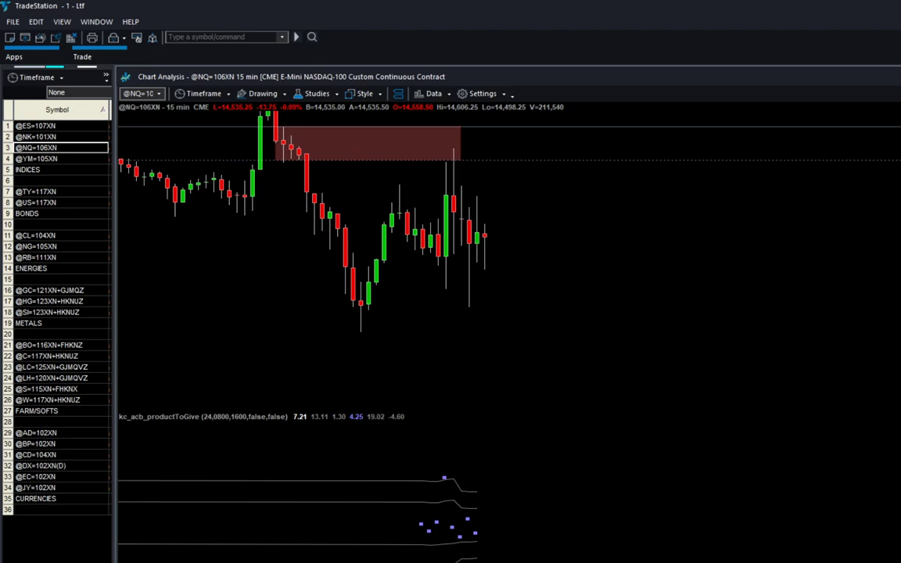
click(133, 144)
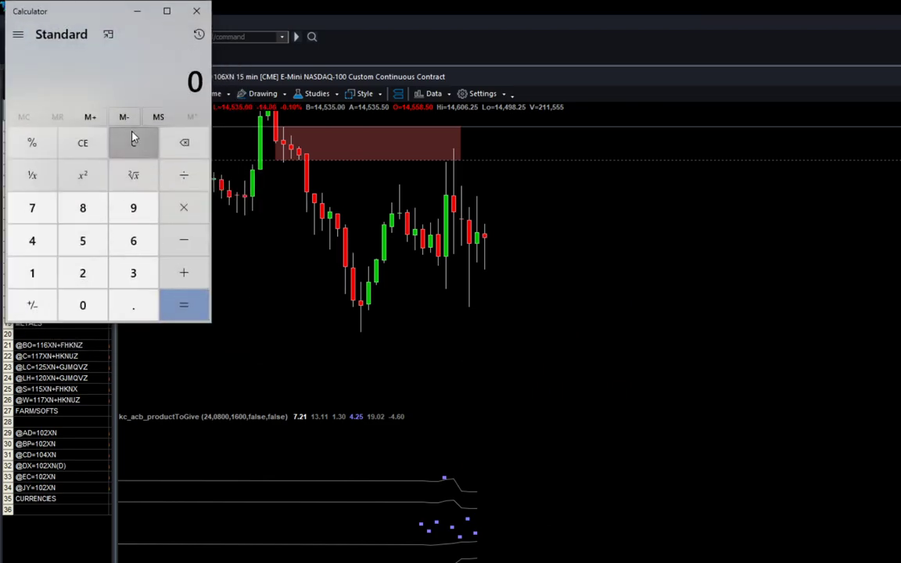
text(29/8)
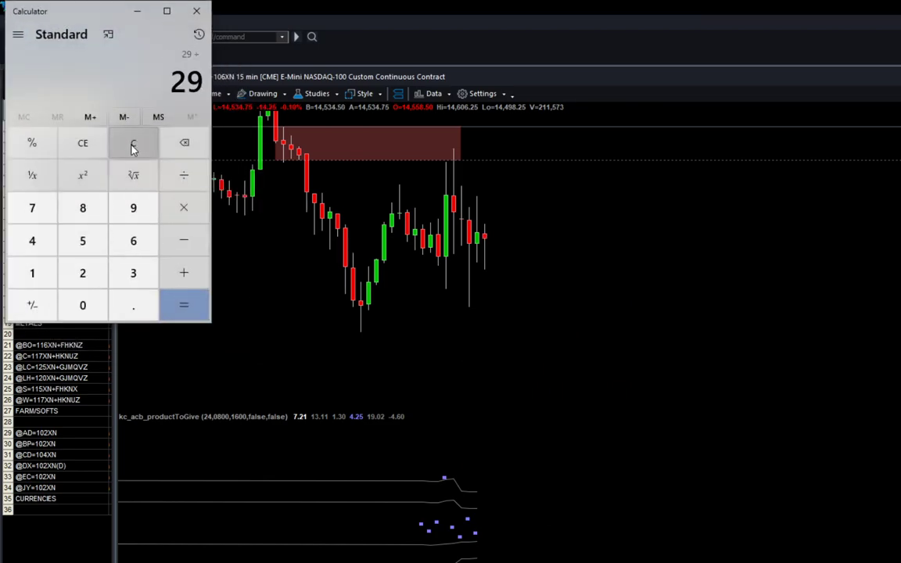
key(Return)
click(312, 272)
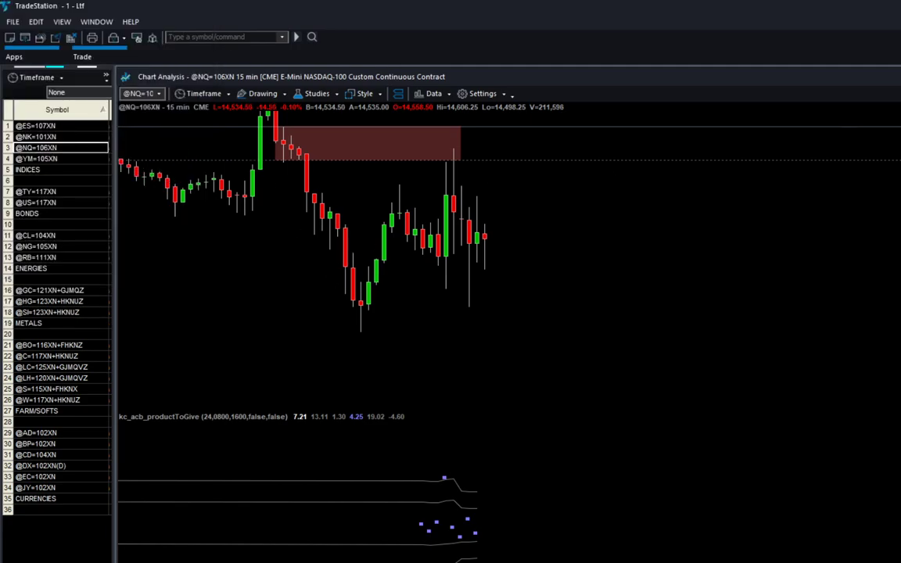
Read the >3SD row in ACB_research.xlsx for Close < 3SD, goes >4SD and Close < 4SD
drag(458, 203, 438, 262)
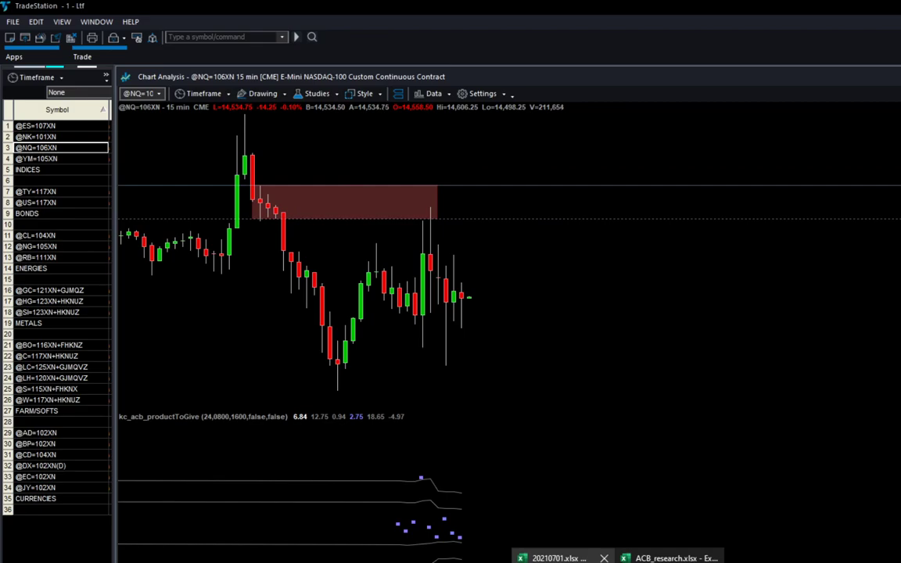
click(673, 552)
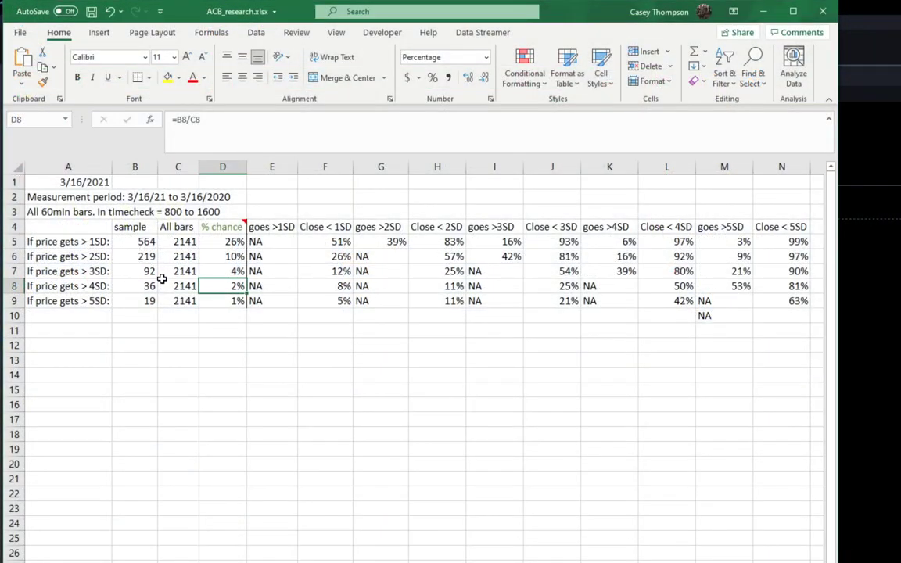
click(555, 270)
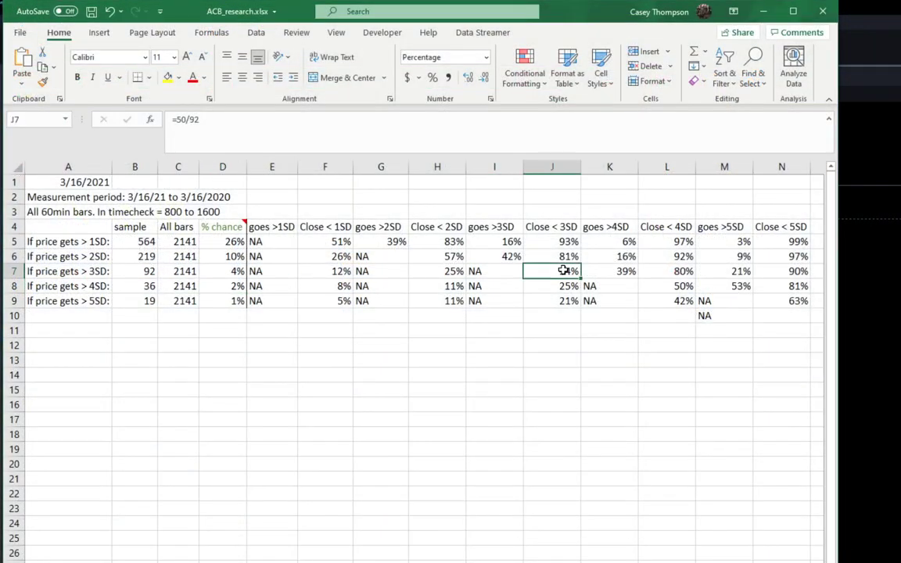
click(622, 271)
click(677, 271)
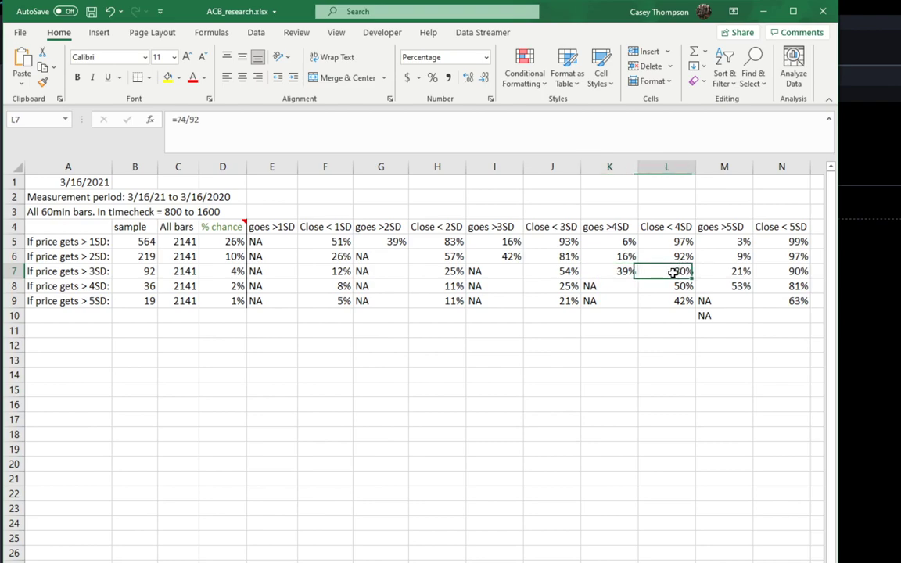
click(626, 270)
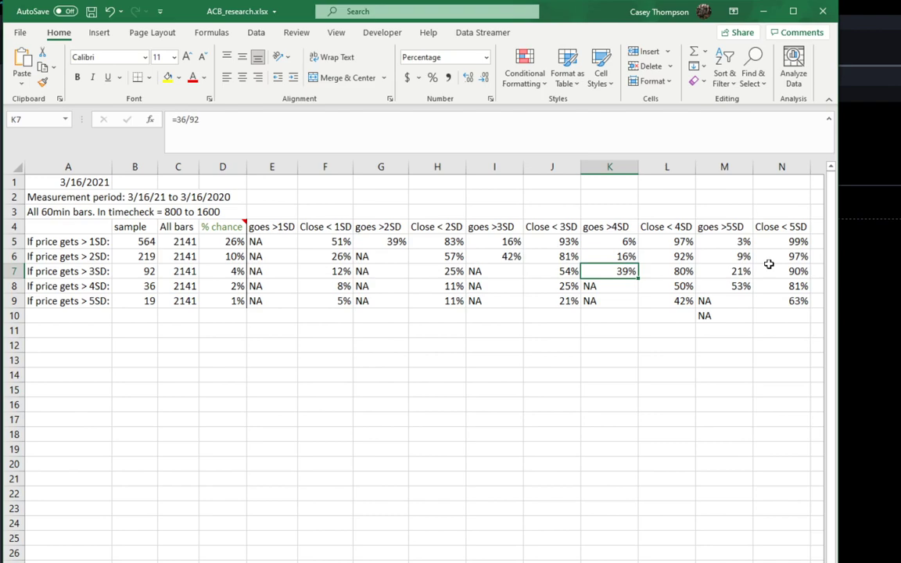
Recheck the 29/8 result in Calculator and relate it to the candle highs near the red zone in TradeStation
click(870, 291)
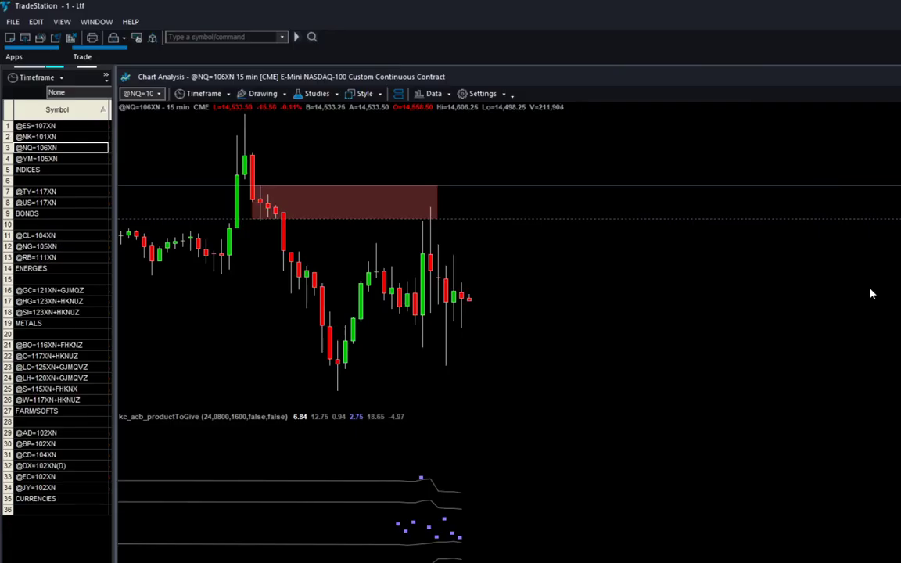
key(alt+Tab)
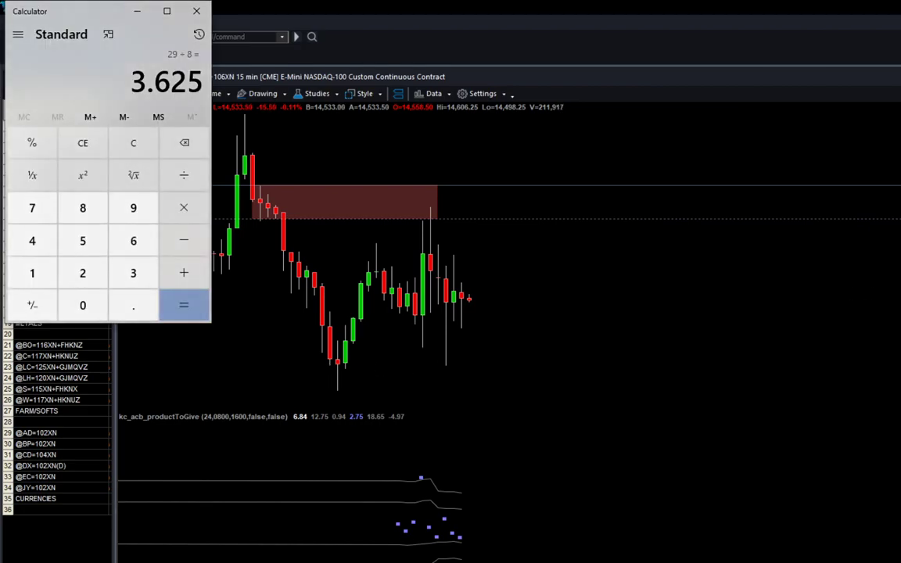
click(379, 170)
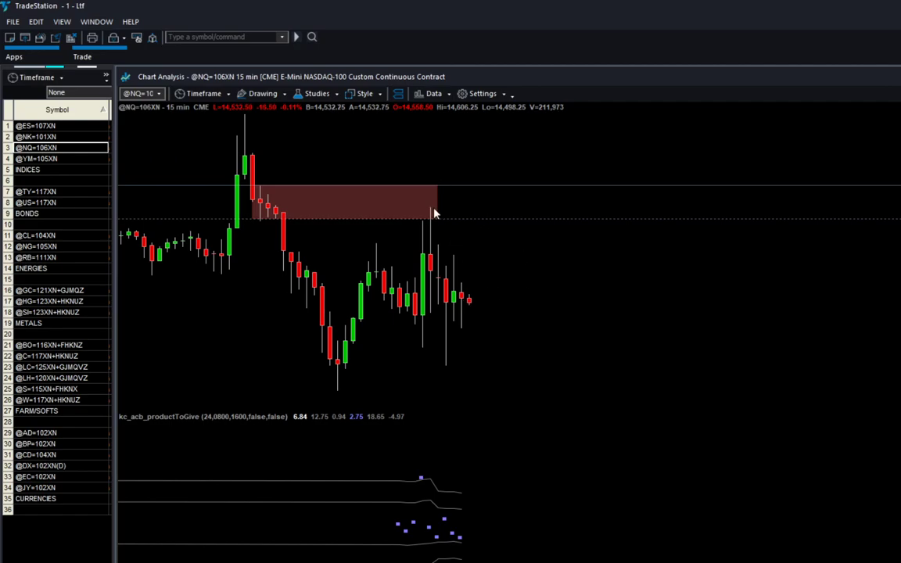
mouse_move(448, 212)
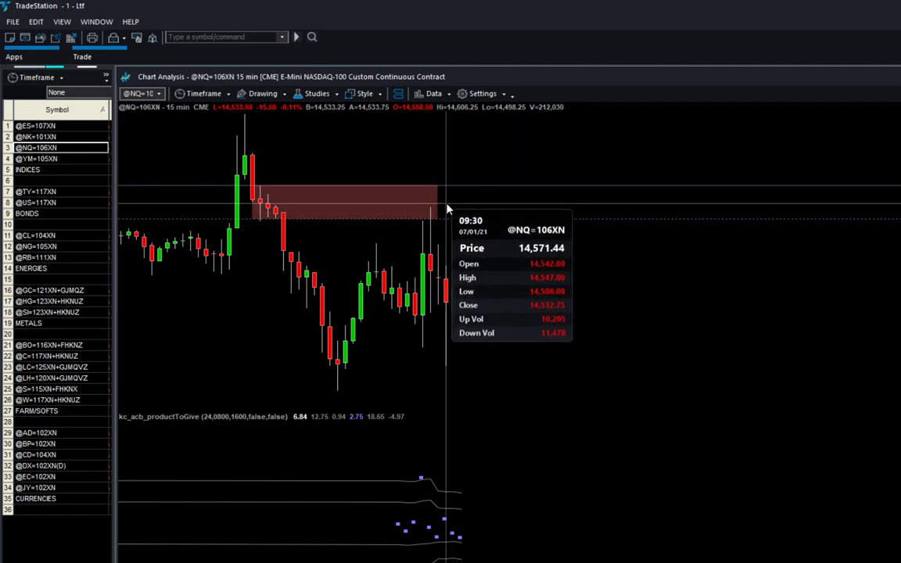
drag(454, 205, 456, 204)
Place a horizontal line at the high of the 09:00 candle, inside the red zone
drag(506, 403, 453, 547)
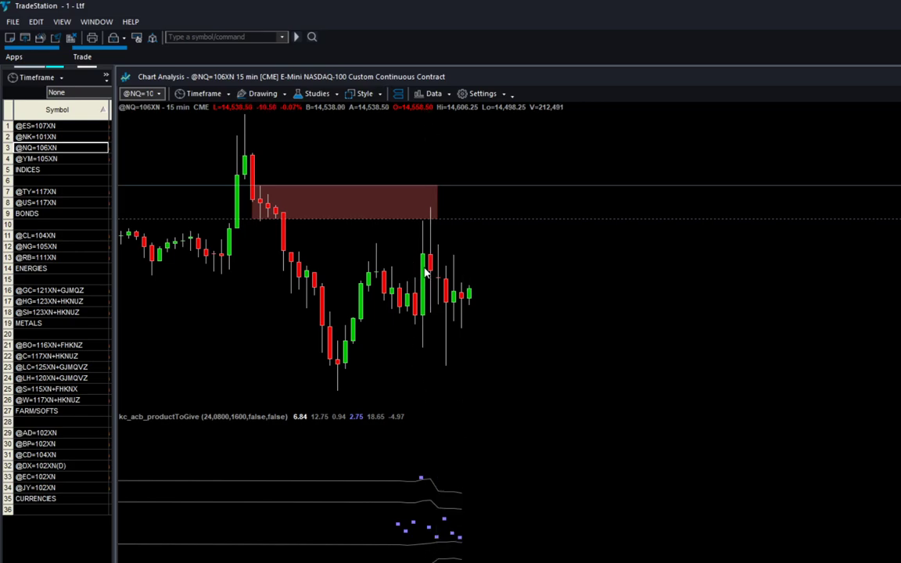
mouse_move(429, 255)
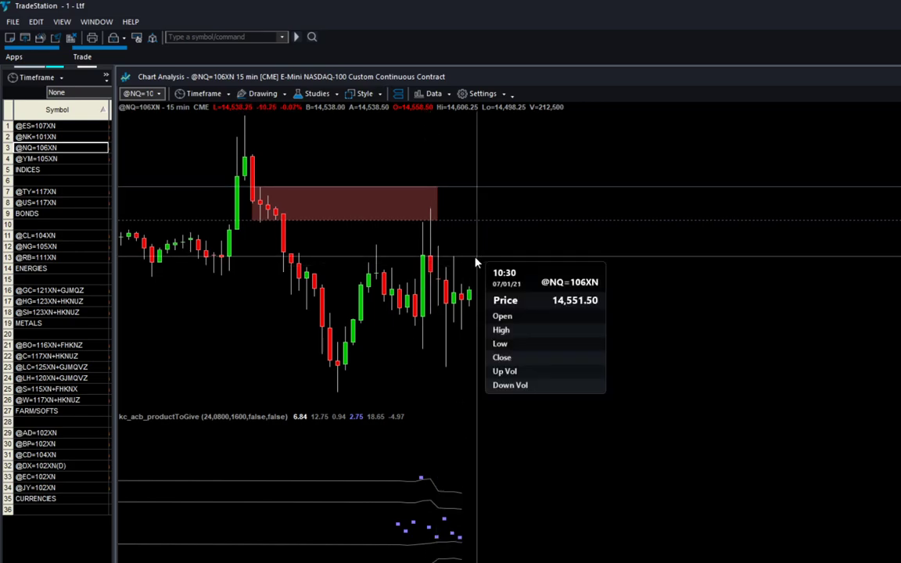
click(462, 208)
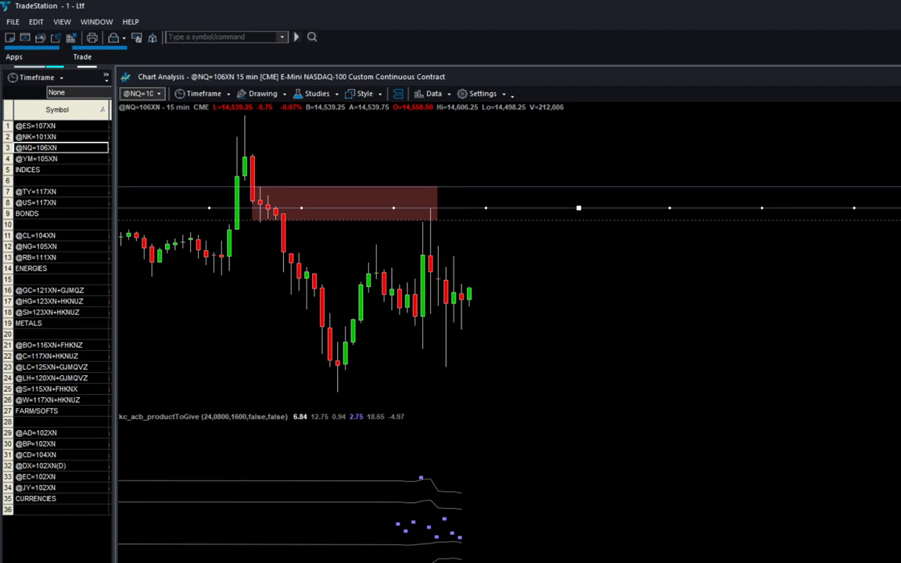
Calculate 78 - 70 in Calculator for the gap between the red zone's upper edge and the 09:00 candle's high, and clear the result
drag(446, 305, 406, 398)
key(Down)
key(Down)
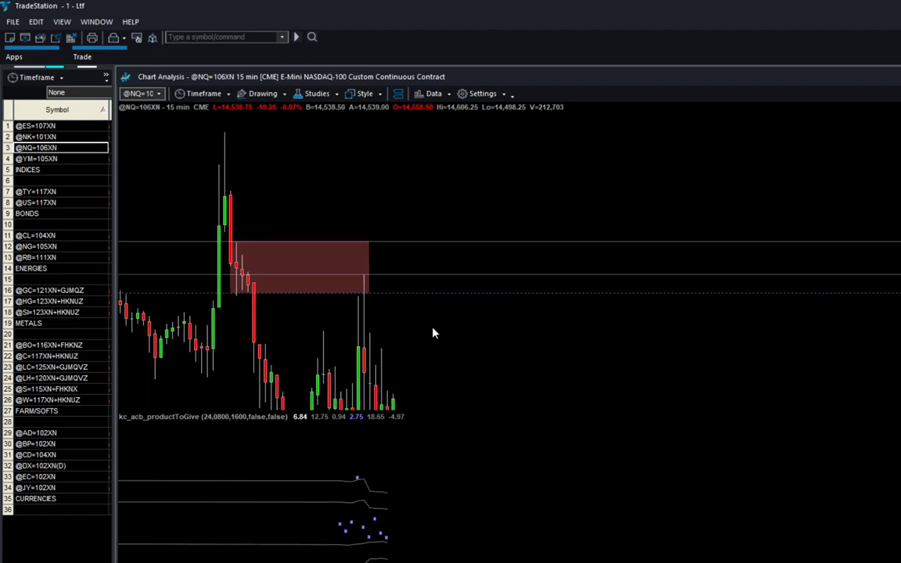
drag(365, 355, 330, 316)
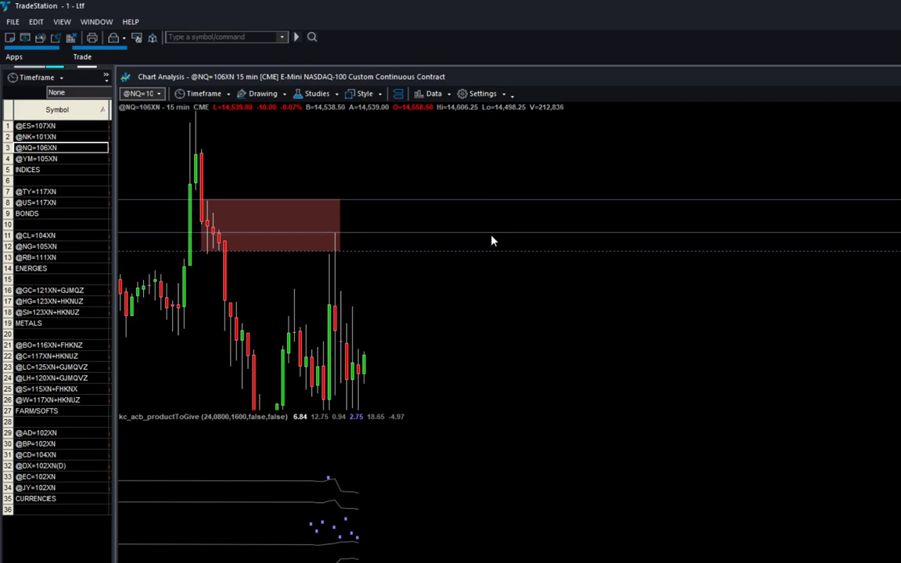
key(alt+Tab)
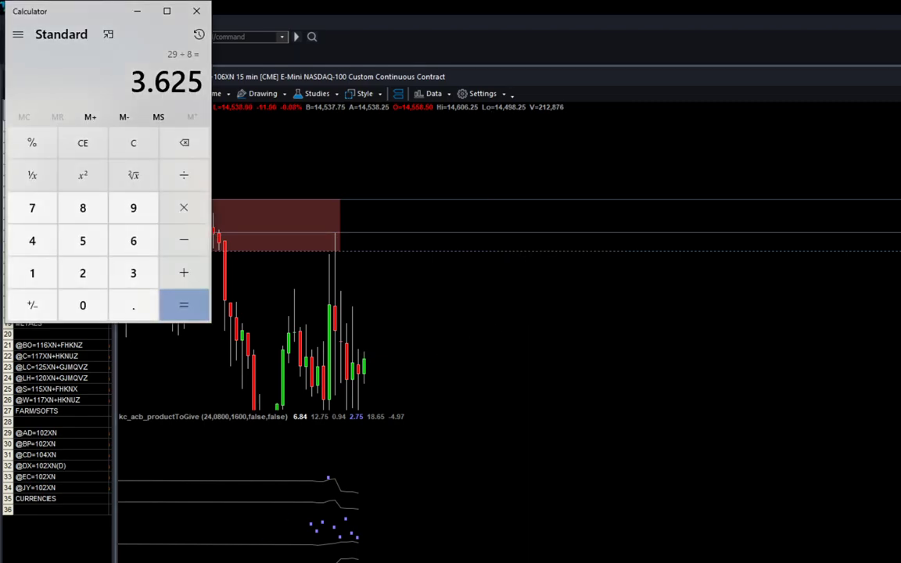
click(139, 144)
text(78)
key(minus)
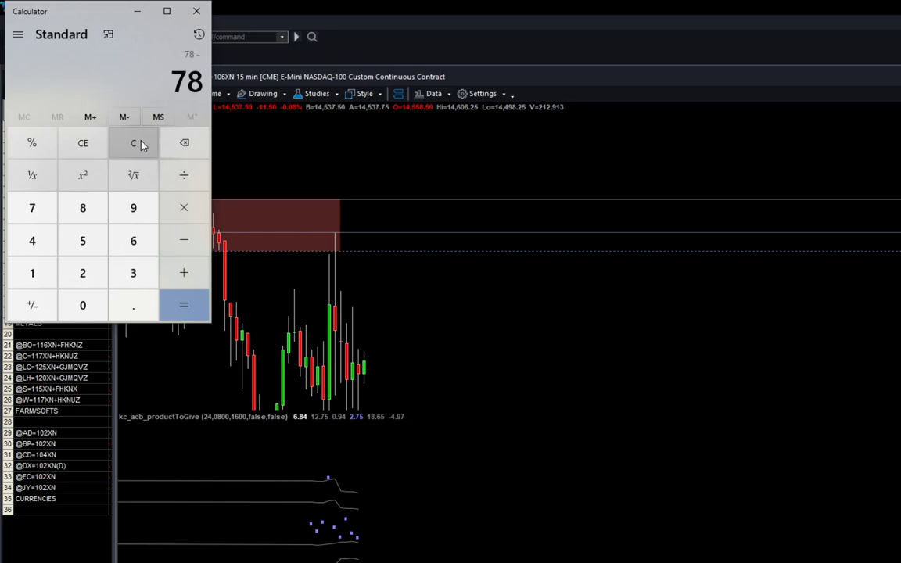
text(70)
key(Return)
click(143, 145)
click(255, 199)
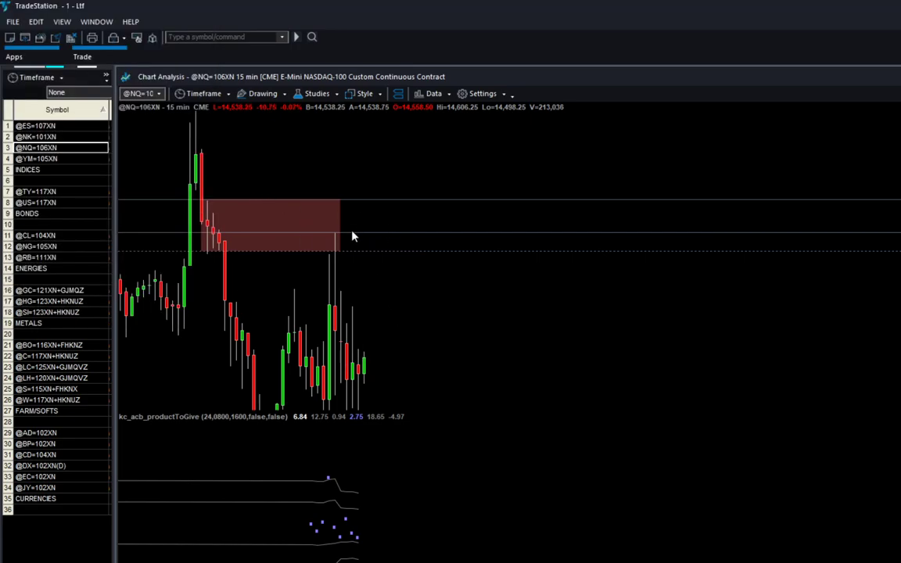
Check the price at the red zone's upper edge in TradeStation, and put Calculator out of the way
mouse_move(351, 199)
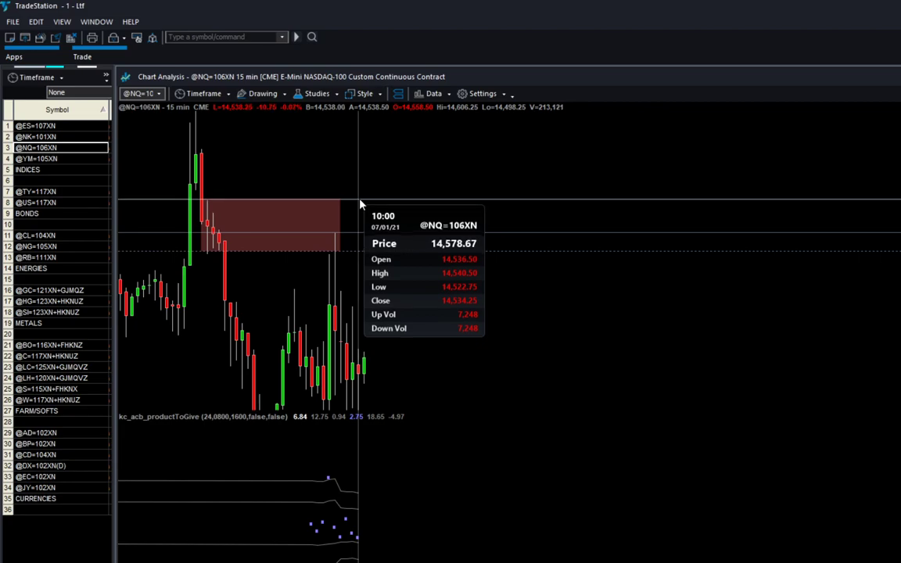
key(alt+Tab)
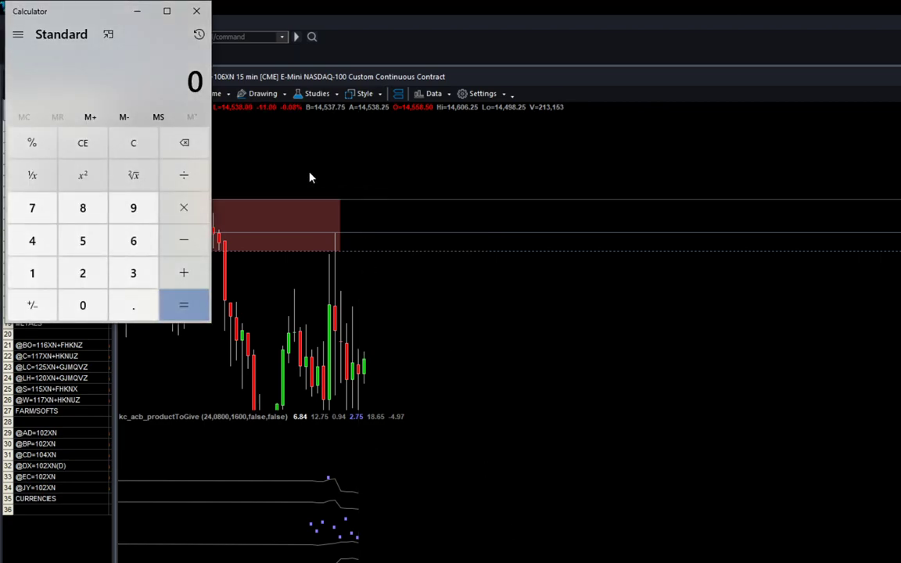
click(136, 11)
mouse_move(369, 225)
Read the sample size and the goes >4SD figure in the >3SD row of ACB_research.xlsx, and return to the chart
click(665, 558)
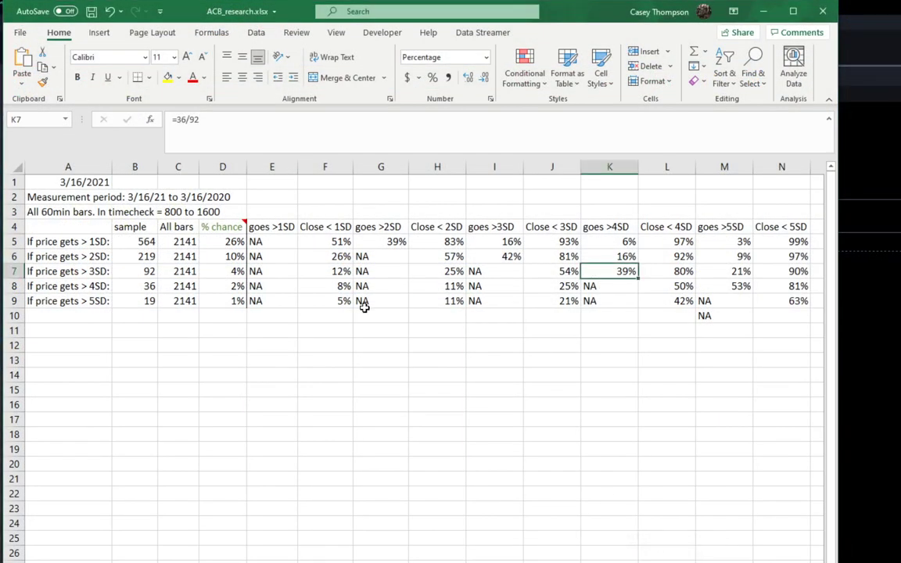
click(140, 271)
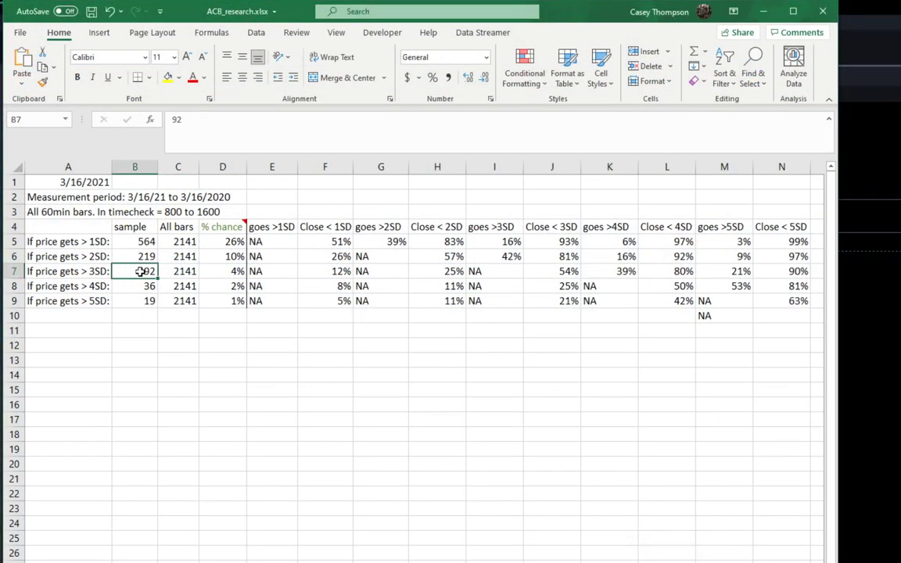
click(623, 273)
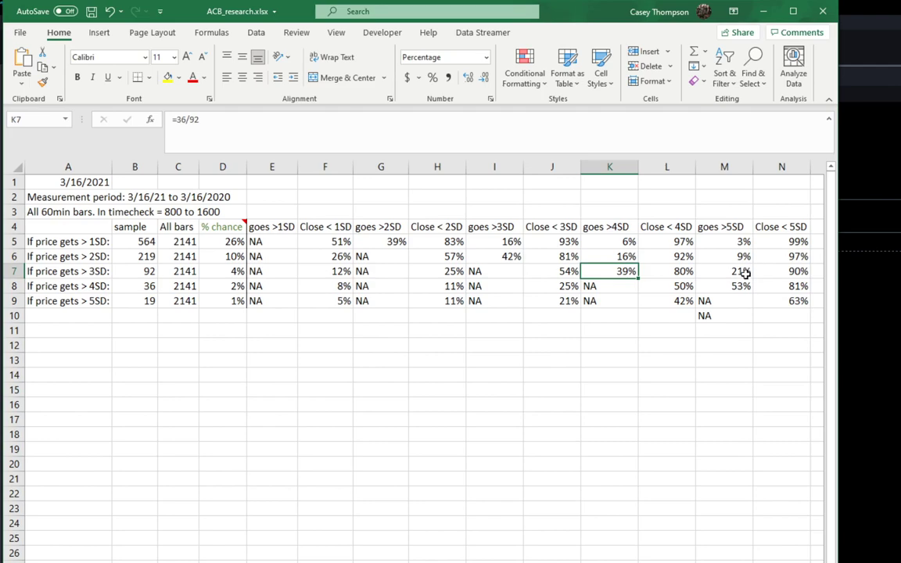
key(alt+Tab)
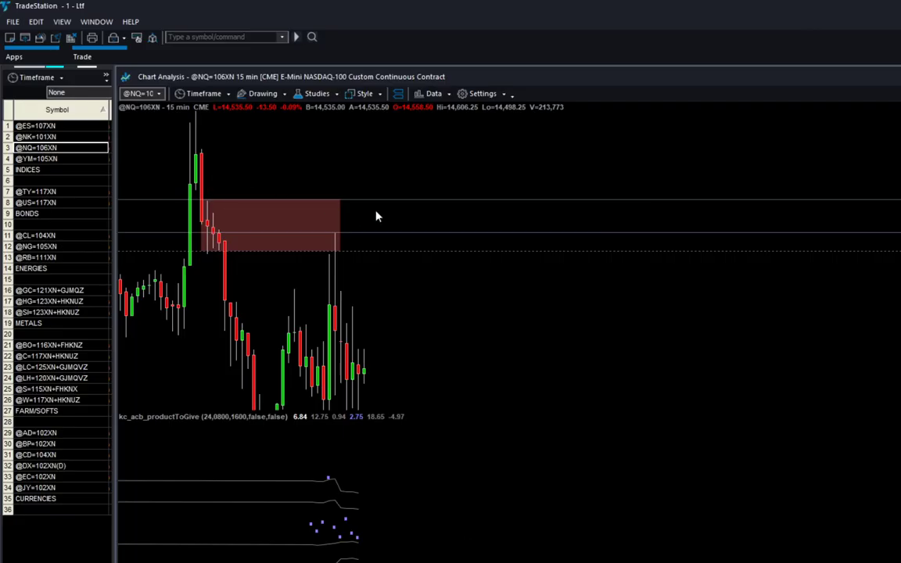
mouse_move(362, 199)
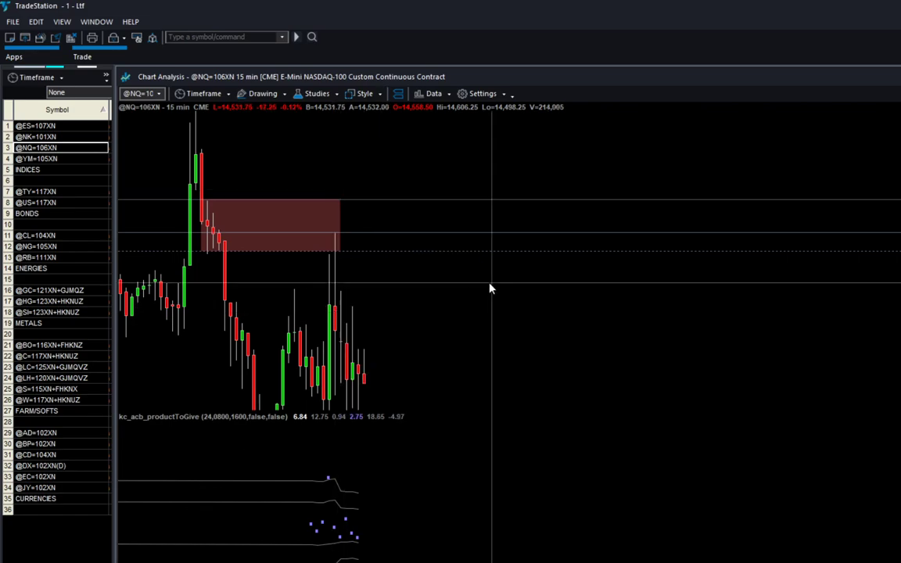
drag(341, 314, 366, 305)
drag(900, 352, 900, 321)
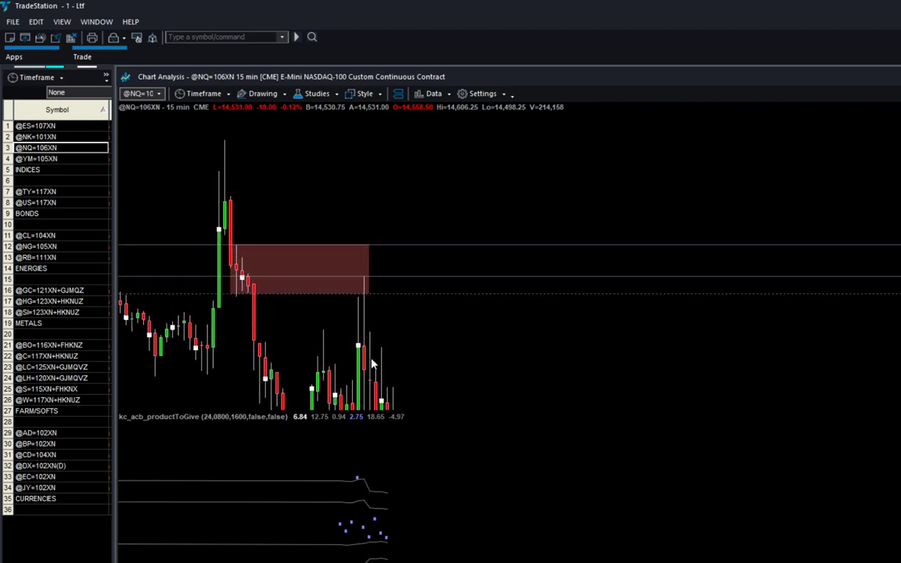
drag(370, 359, 363, 295)
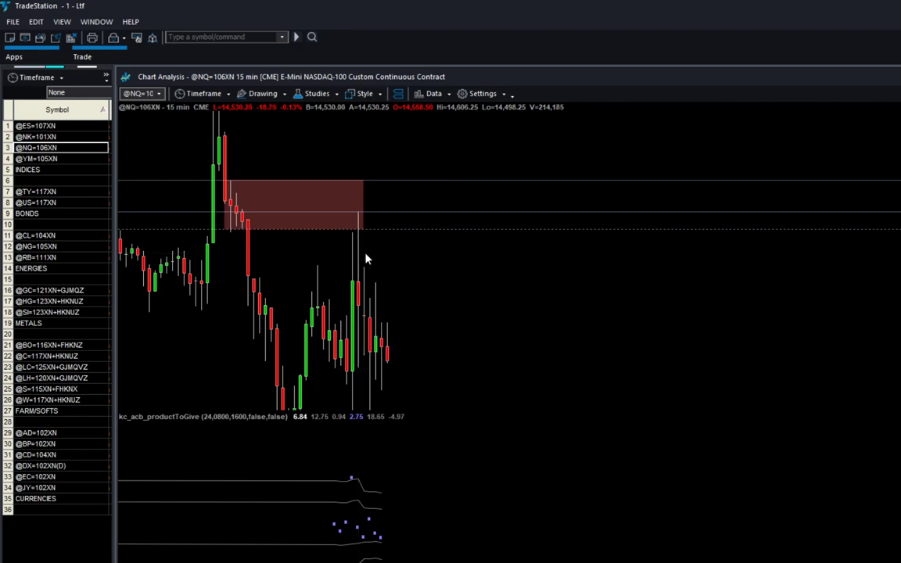
text(60)
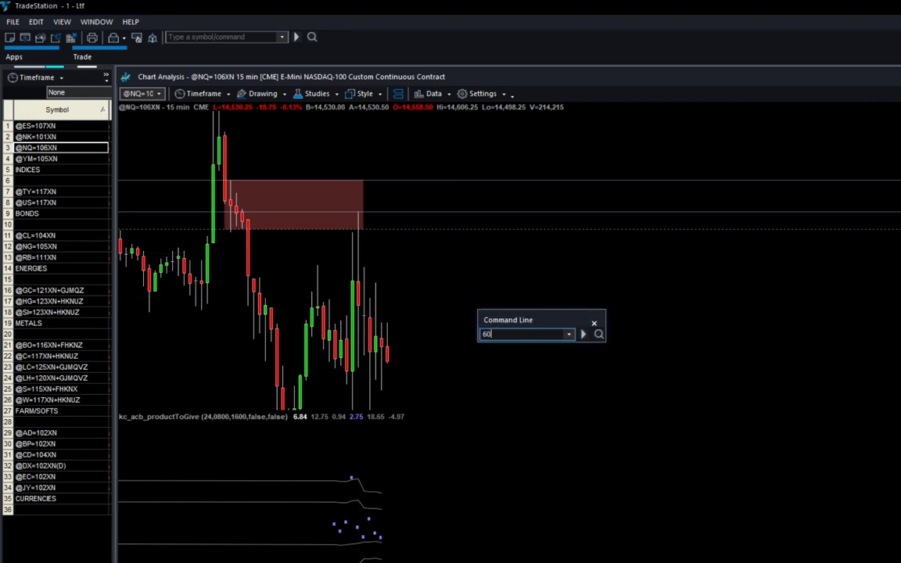
key(Return)
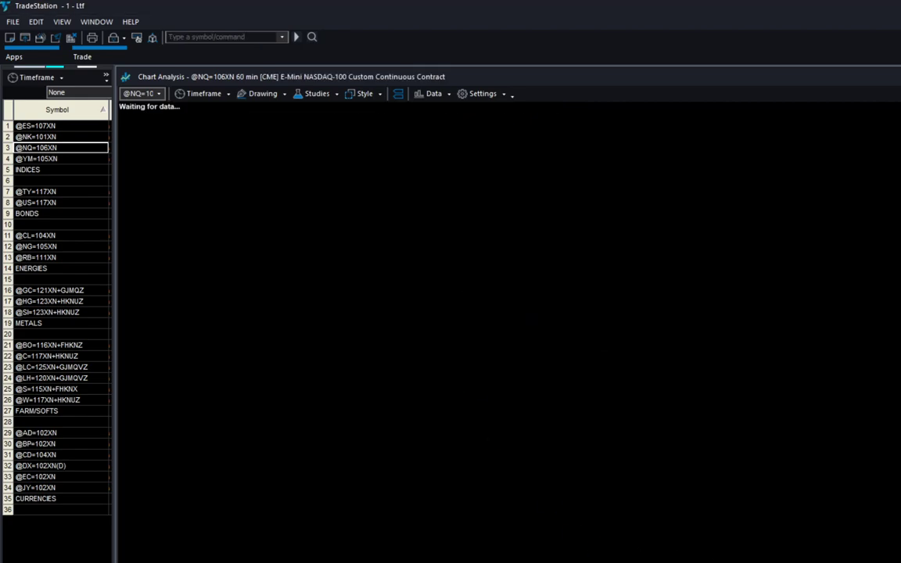
Open the GC 9am-bar sheet in ACB_research.xlsx and widen column A until its labels can be read in full
click(672, 557)
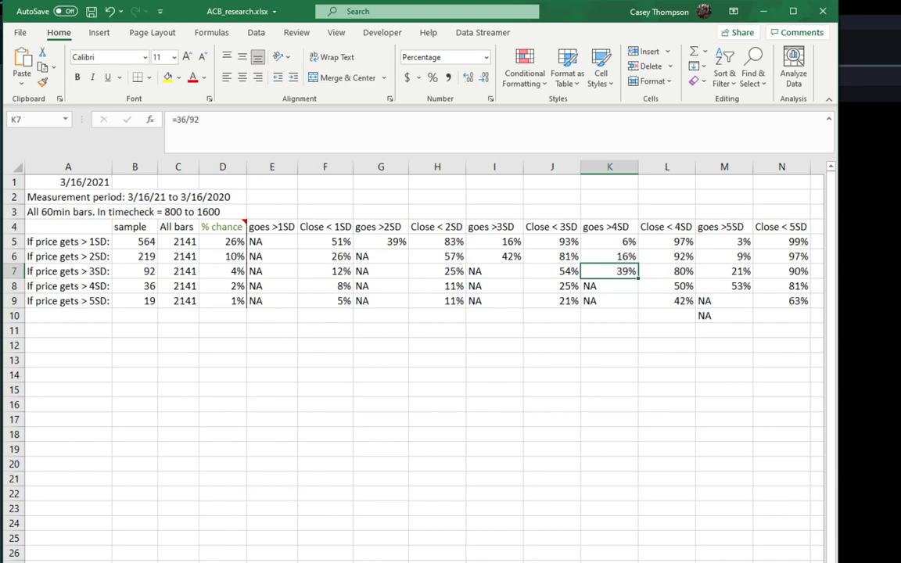
key(ctrl+Page_Down)
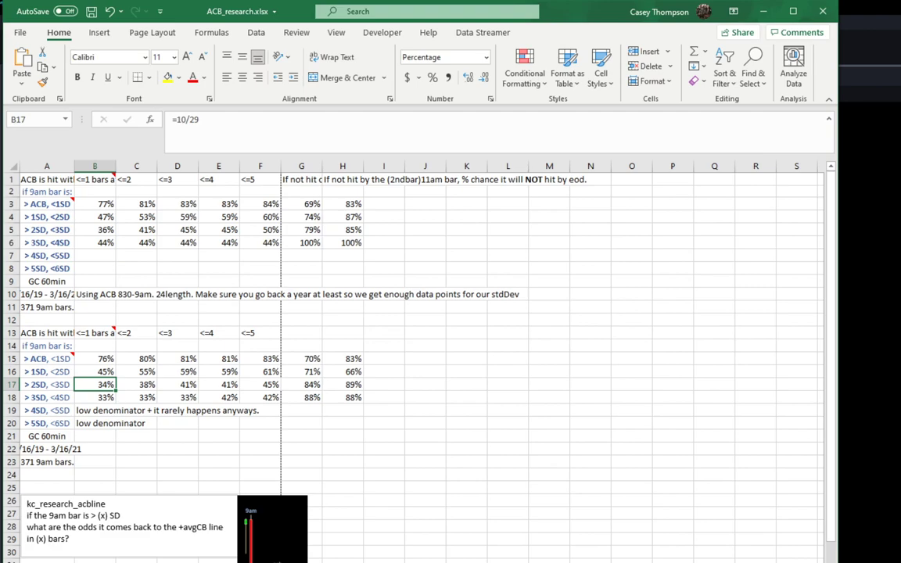
mouse_move(618, 13)
mouse_down()
mouse_move(701, 545)
mouse_move(524, 4)
mouse_move(656, 17)
mouse_move(635, 17)
mouse_up()
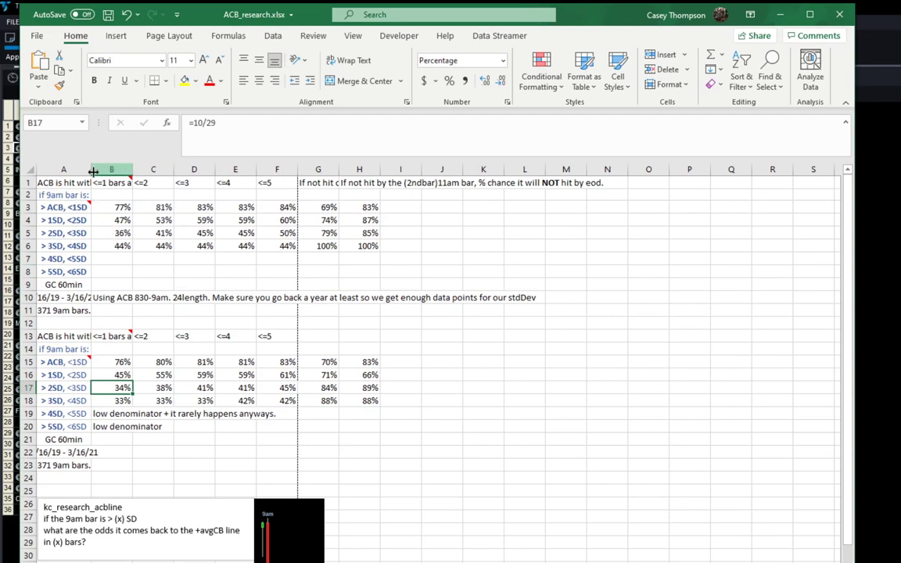
drag(91, 169, 223, 169)
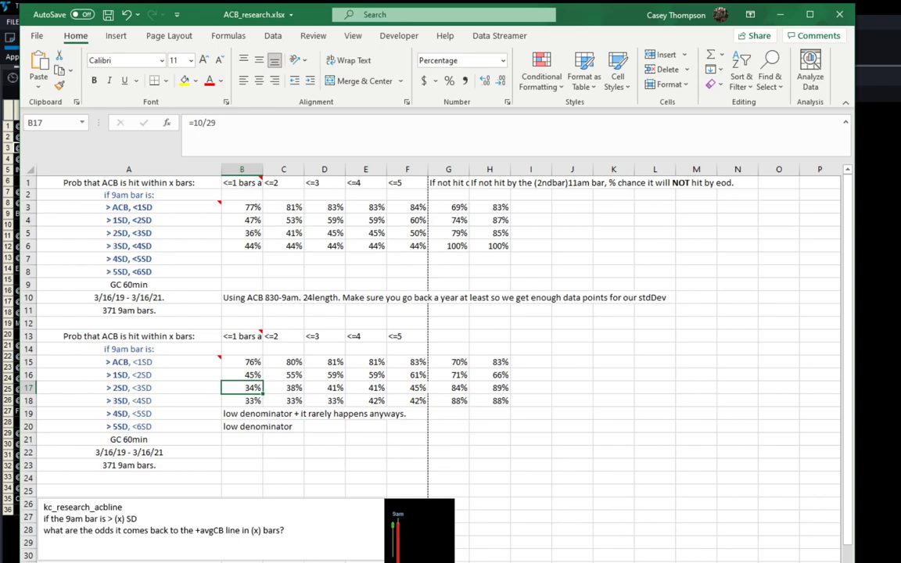
Enlarge the 9am candle picture beside the kc_research_acbline note so it spans about columns F to I
click(438, 540)
scroll(458, 532, down, 4)
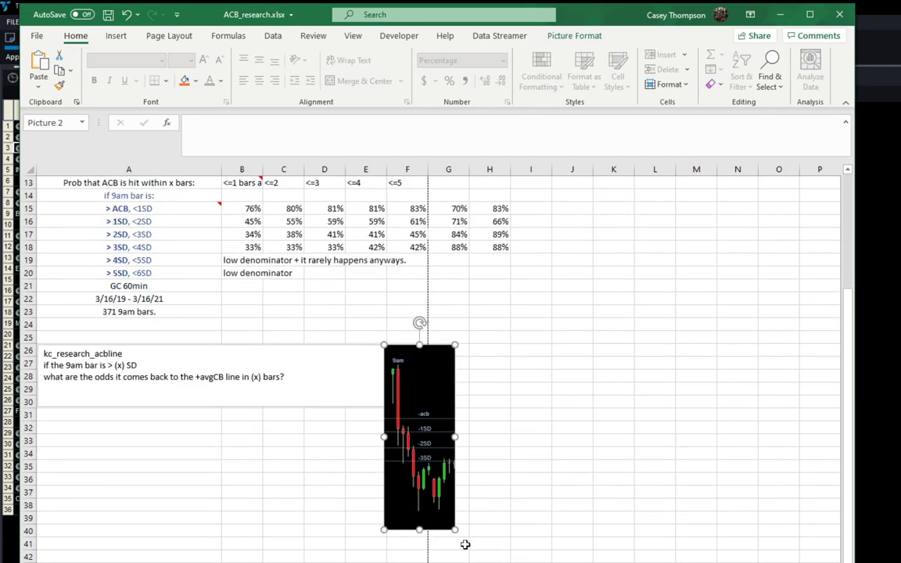
drag(453, 533, 533, 503)
scroll(535, 507, down, 5)
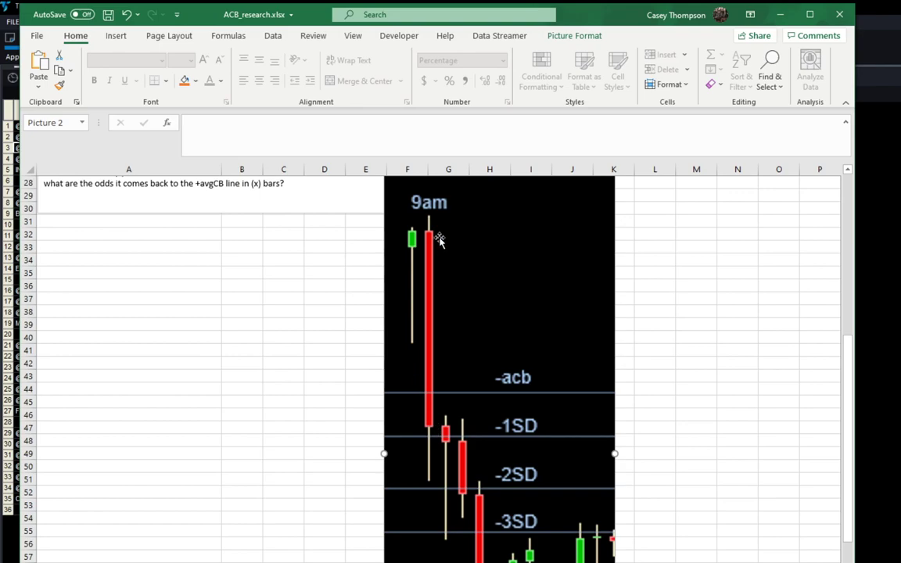
scroll(568, 384, down, 2)
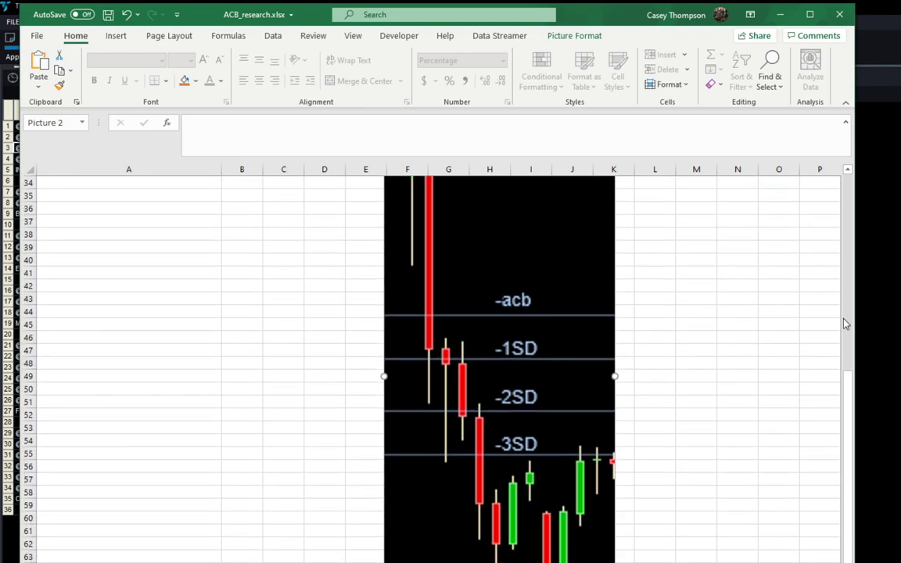
scroll(607, 391, up, 6)
scroll(595, 375, down, 12)
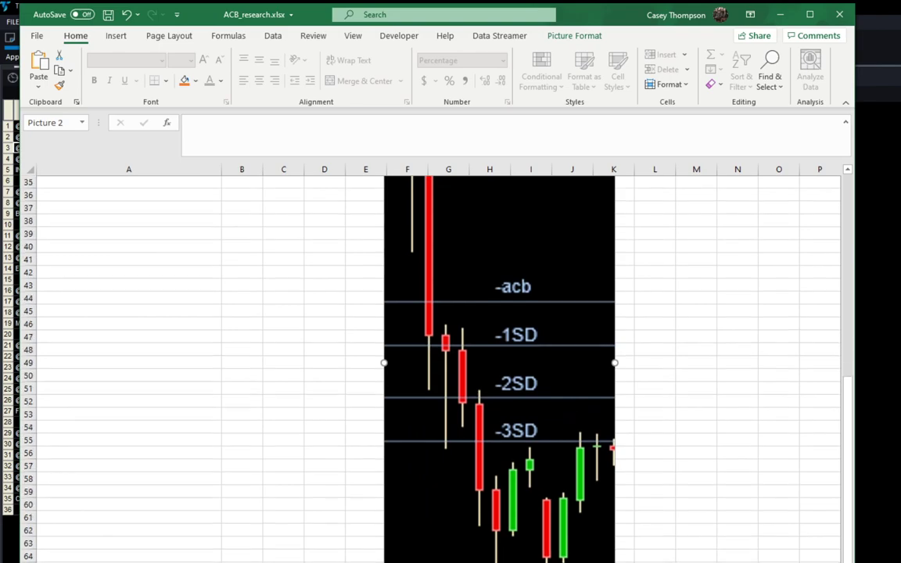
drag(615, 447, 521, 273)
scroll(658, 378, up, 10)
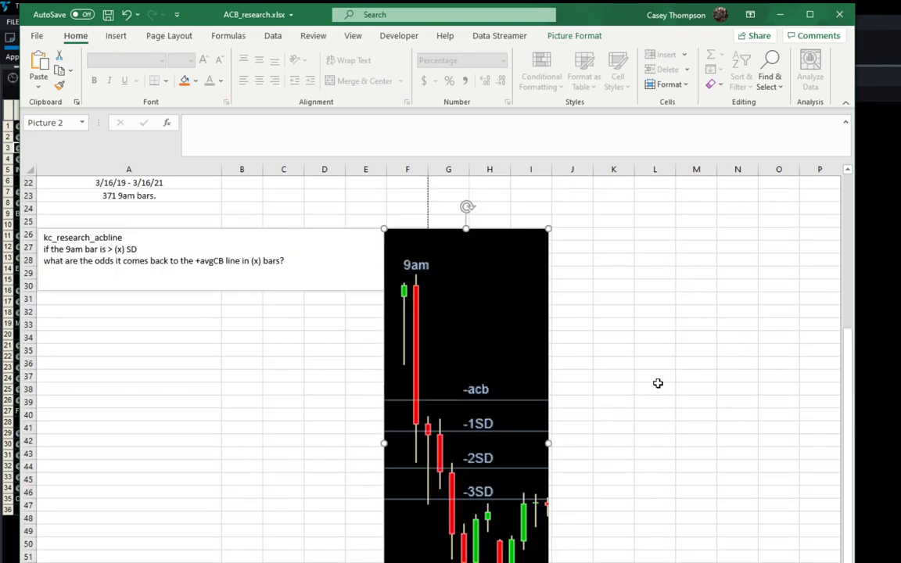
Compare the enlarged 9am picture with the GC 60min tables and the ACB 830-9am note, and return to the standard deviation sheet
scroll(554, 382, down, 1)
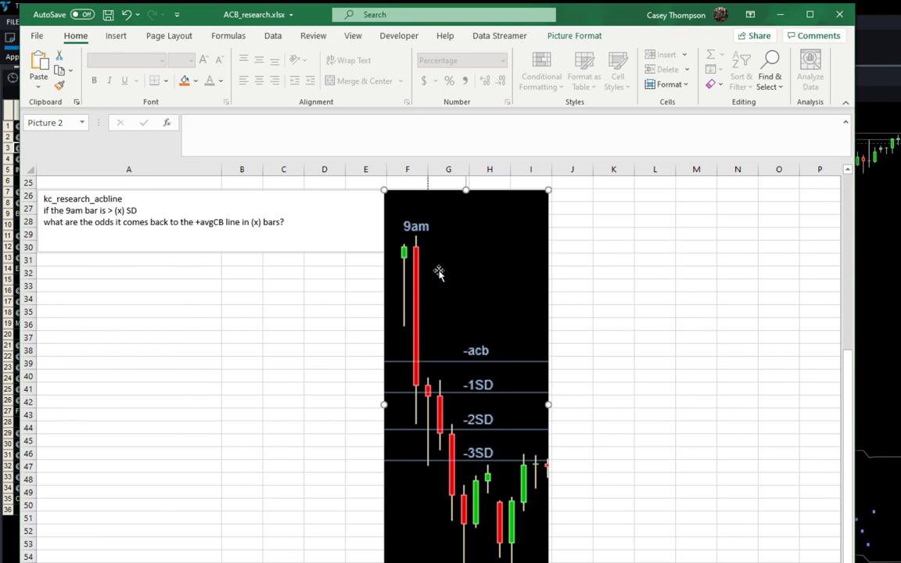
scroll(294, 358, up, 8)
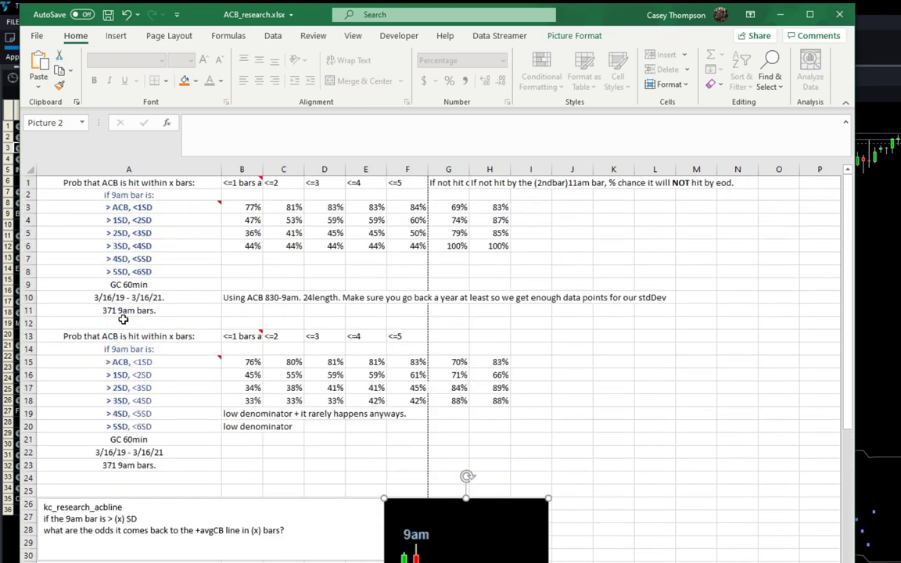
click(287, 297)
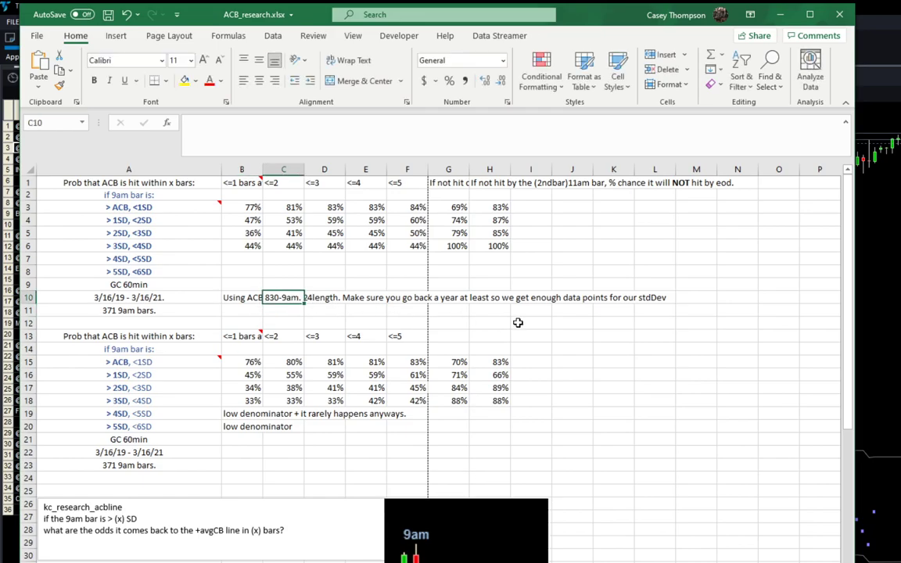
scroll(518, 324, down, 7)
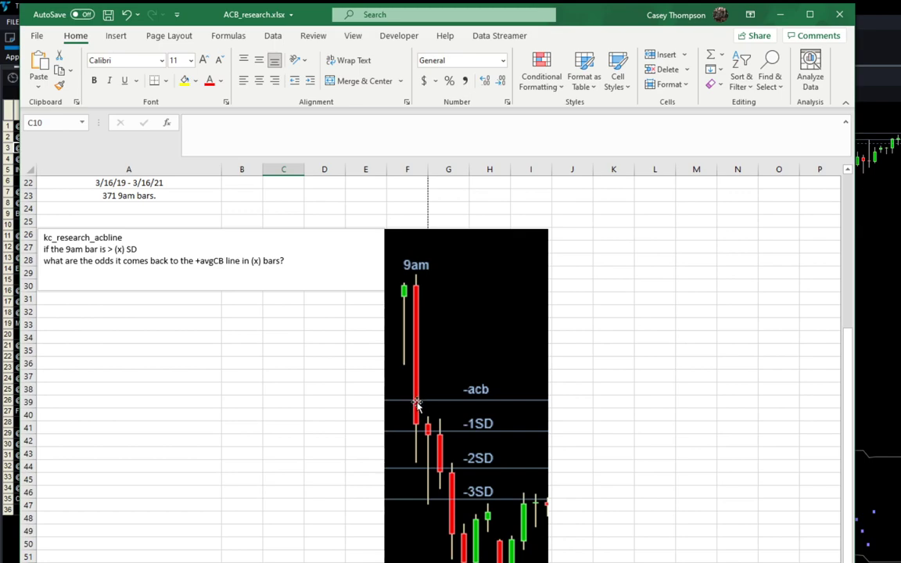
scroll(415, 437, up, 3)
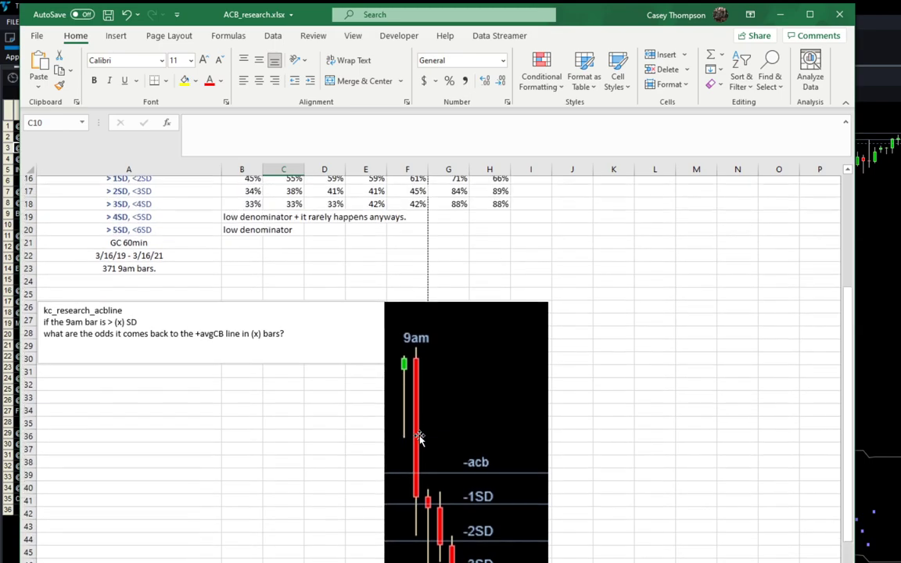
scroll(449, 493, down, 4)
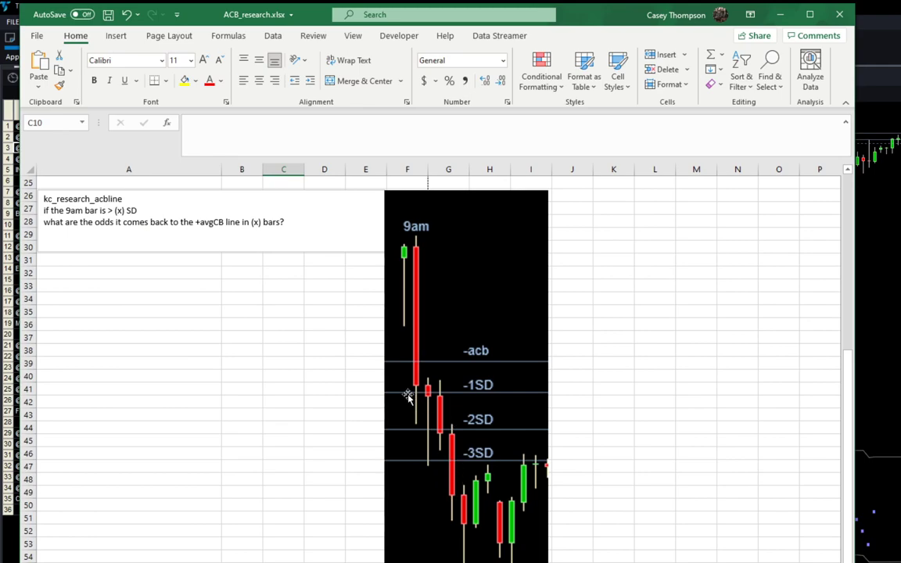
scroll(458, 342, up, 8)
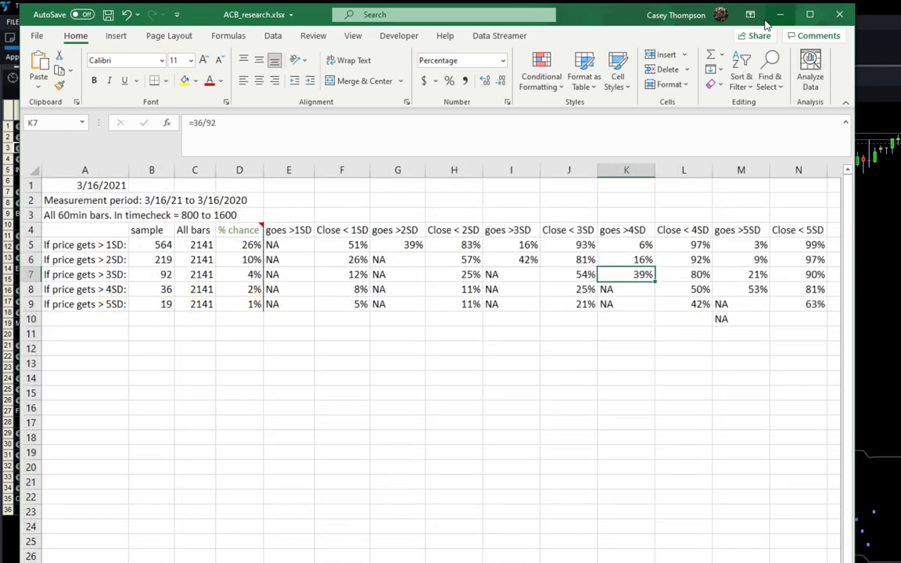
click(778, 14)
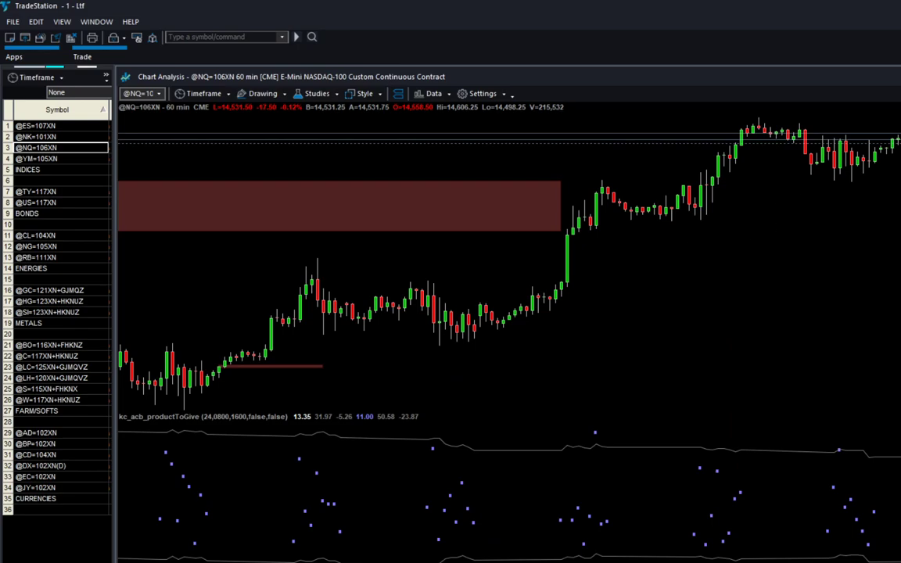
Bring the latest 60-minute candles and the red zone into view in TradeStation, with a taller price pane
drag(900, 331, 644, 331)
key(ctrl+Up)
key(ctrl+Up)
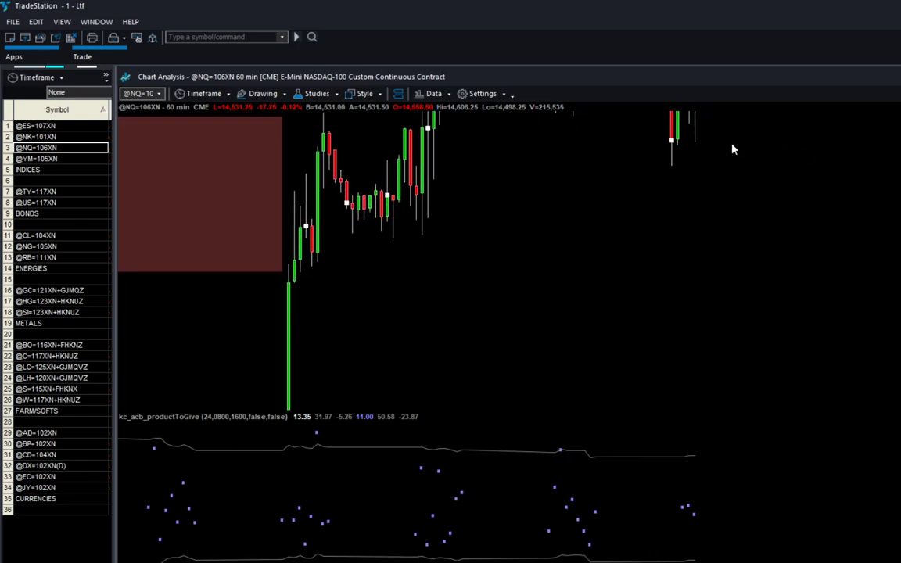
drag(675, 128, 534, 418)
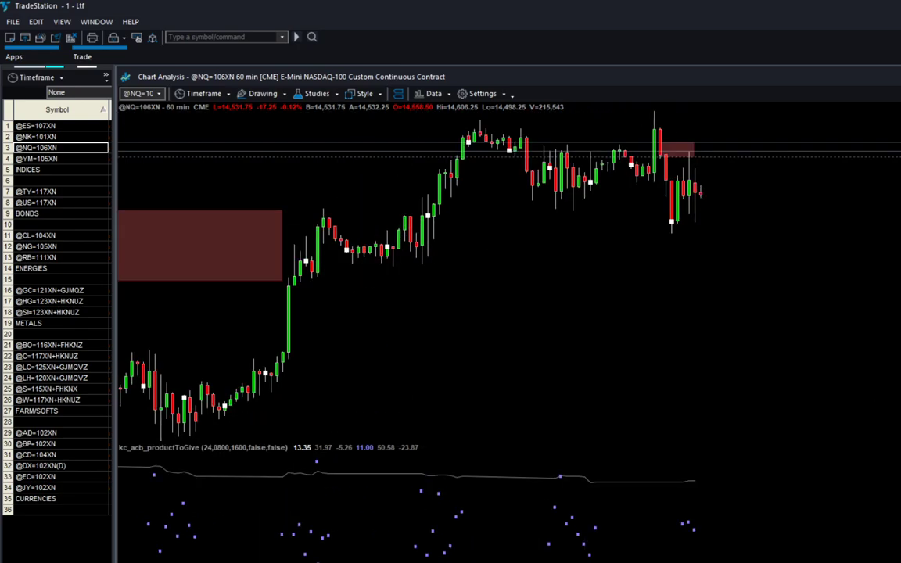
Centre and enlarge the latest 60-minute candles around the red zone to compare them with the kc_acb_productToGive dots
key(ctrl+Down)
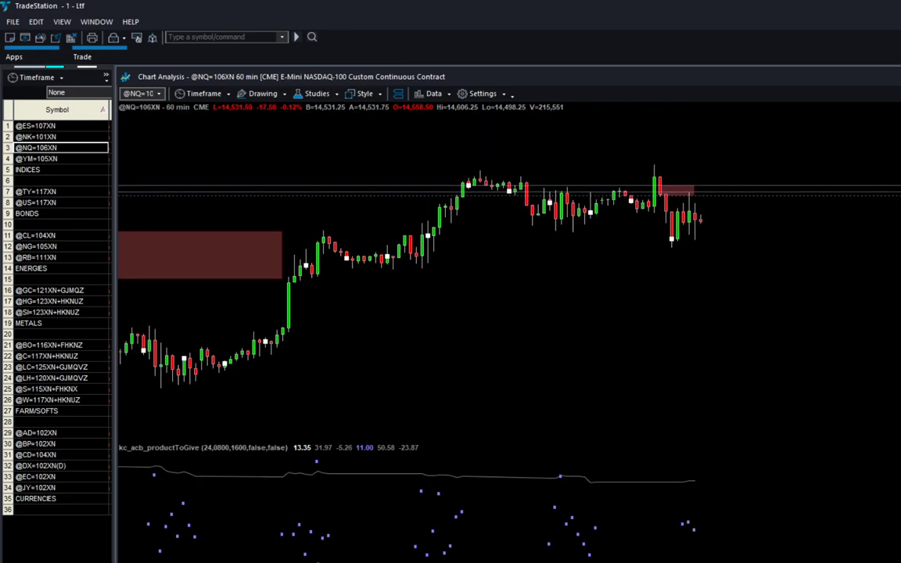
key(ctrl+Up)
drag(674, 173, 532, 368)
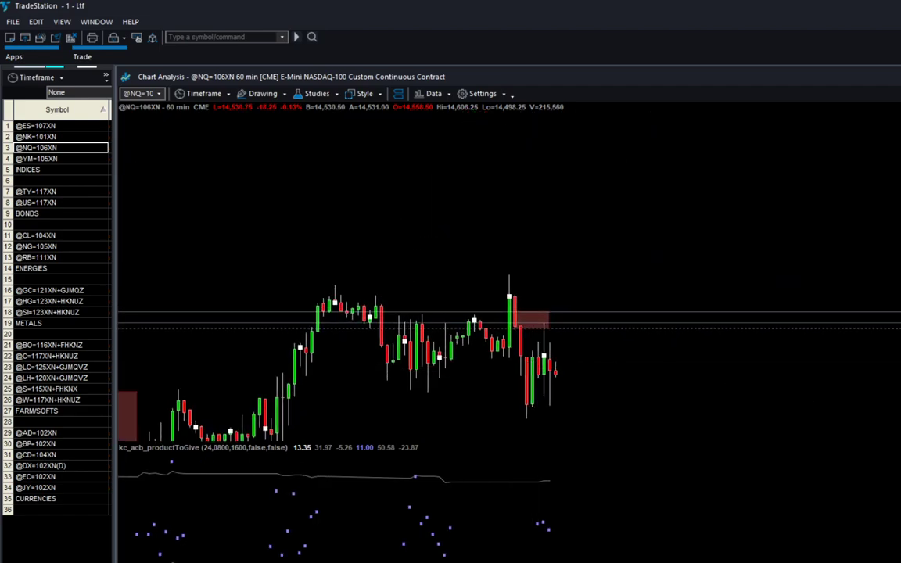
scroll(550, 312, down, 3)
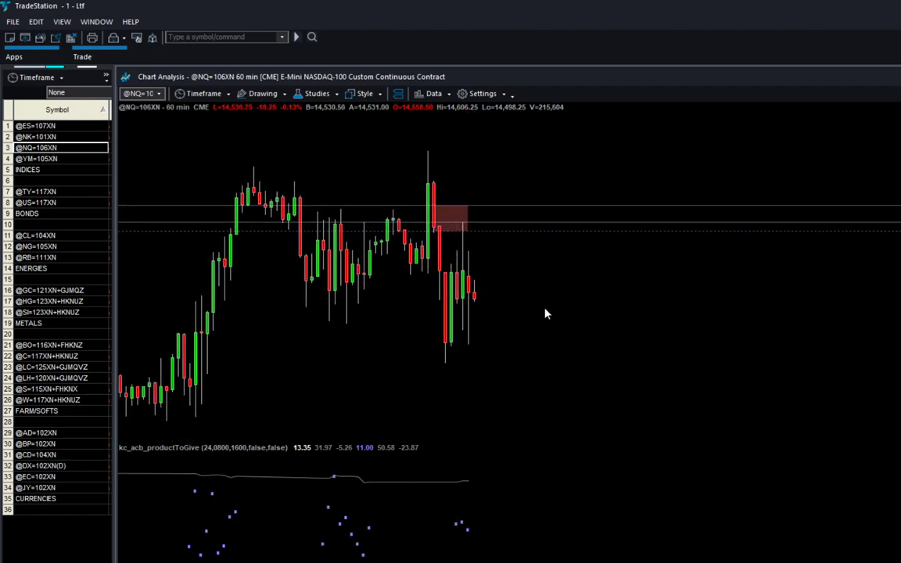
mouse_move(466, 302)
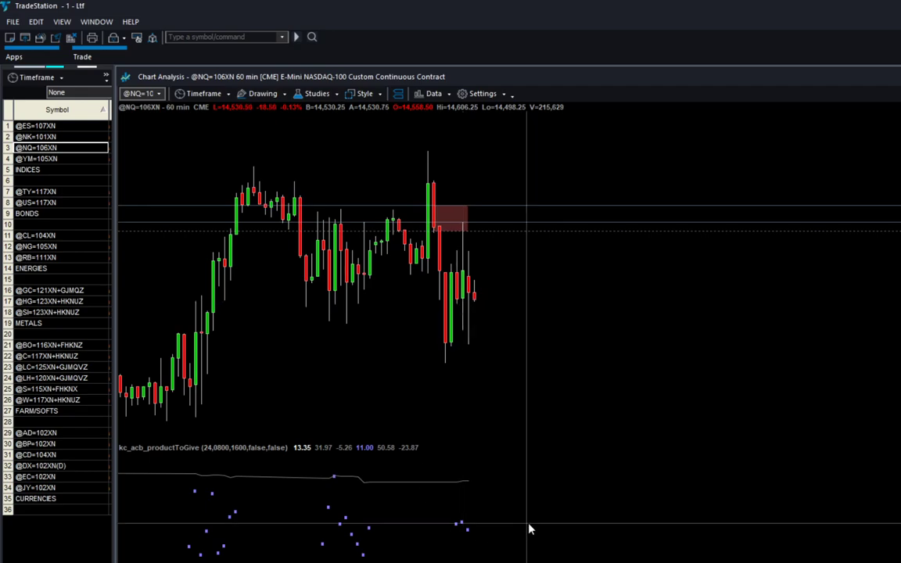
mouse_move(443, 540)
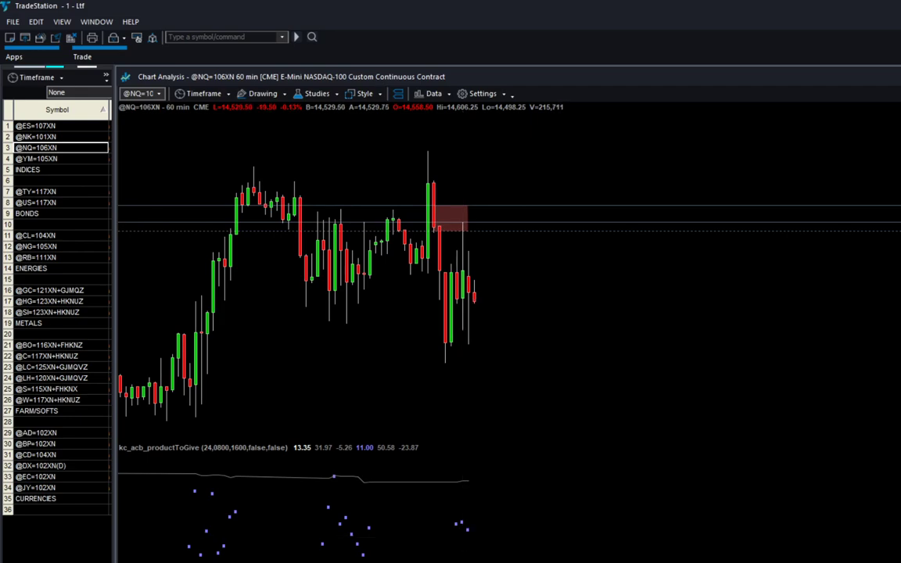
Calculate 31 − 19 and 40 ÷ 12 in Calculator, and return to the TradeStation chart
key(XF86Calculator)
text(31-19=)
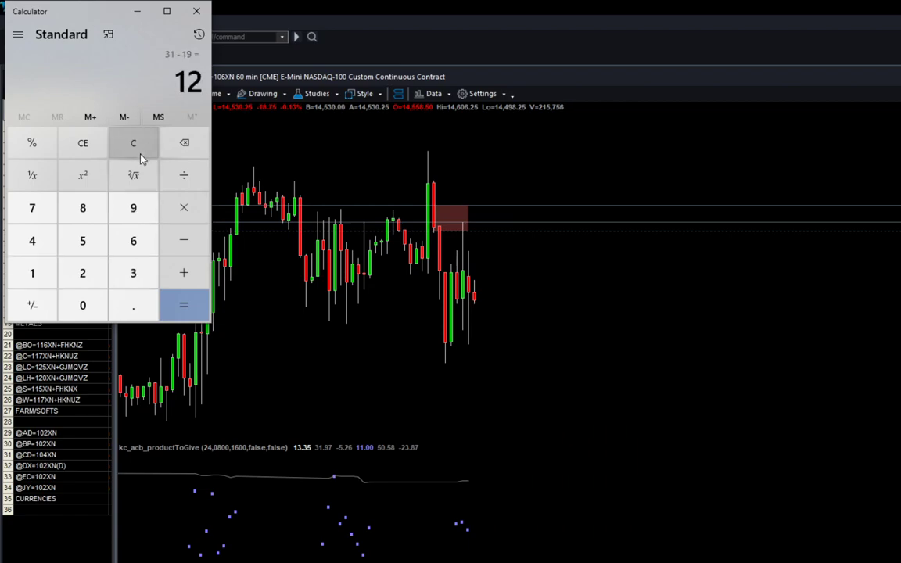
click(137, 144)
text(40/12=)
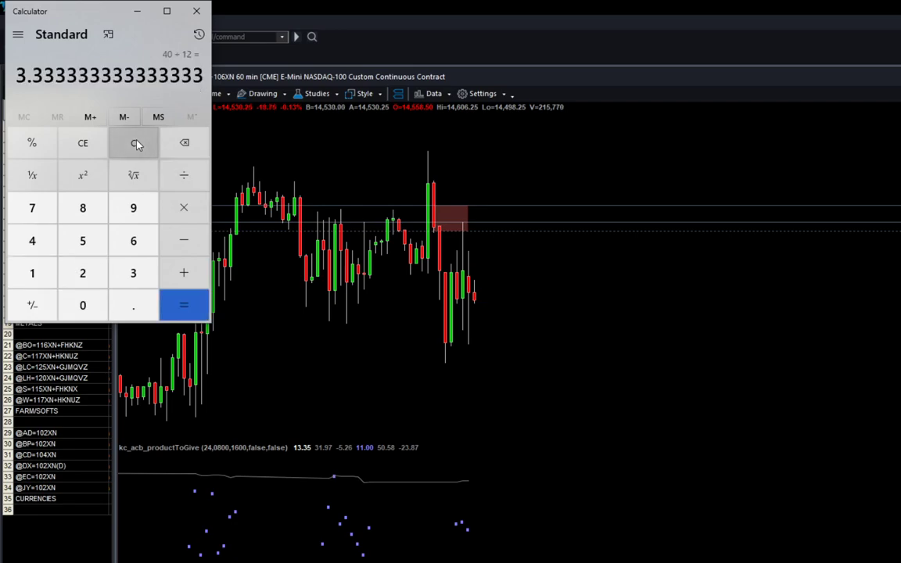
click(589, 312)
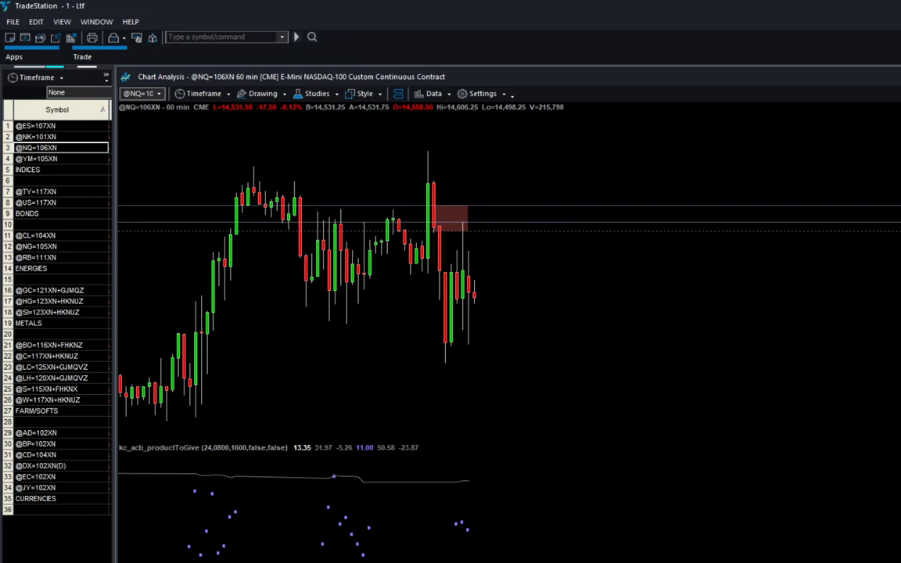
Delete the solid horizontal line that runs through the middle of the red zone
drag(457, 297, 389, 305)
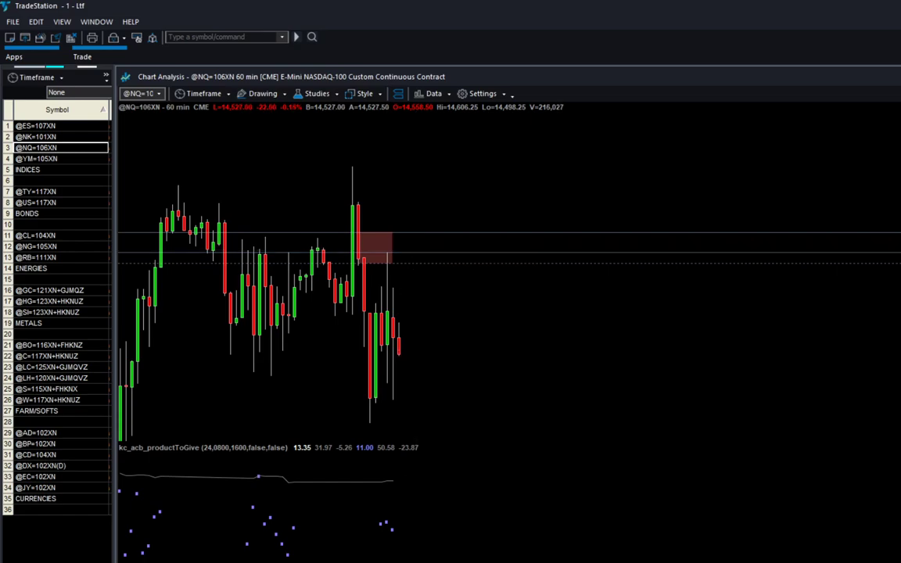
key(alt+Tab)
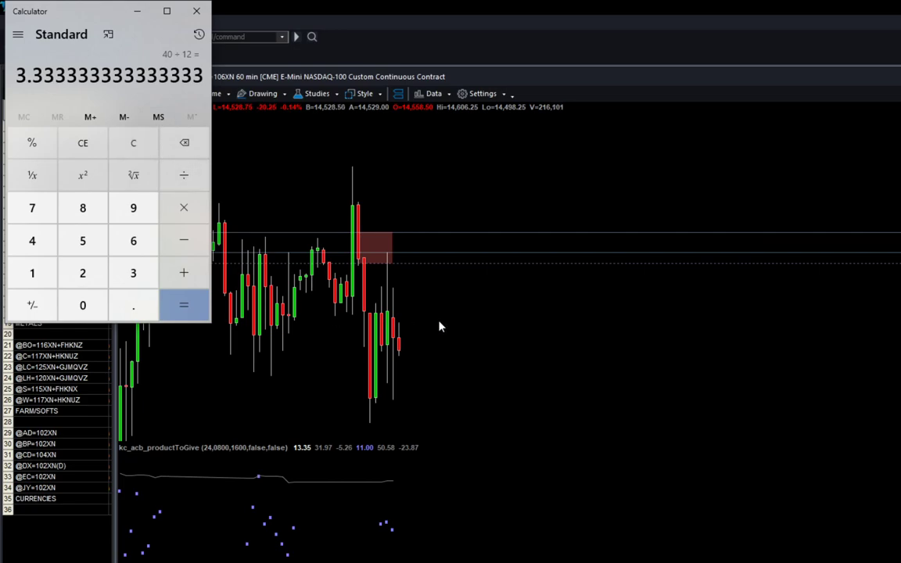
click(402, 258)
drag(401, 255, 396, 257)
key(Delete)
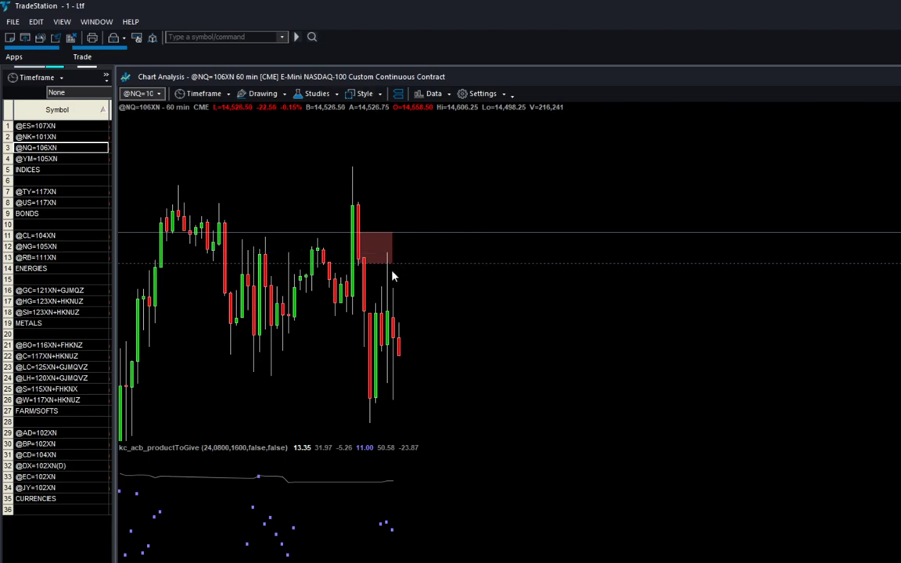
Lower the dashed horizontal line slightly and stretch the red zone down to it and across to the latest candle
click(414, 271)
drag(415, 267, 416, 270)
click(390, 258)
click(392, 261)
drag(393, 264, 421, 223)
Calculate 78 − 64 in Calculator and clear the result
click(121, 147)
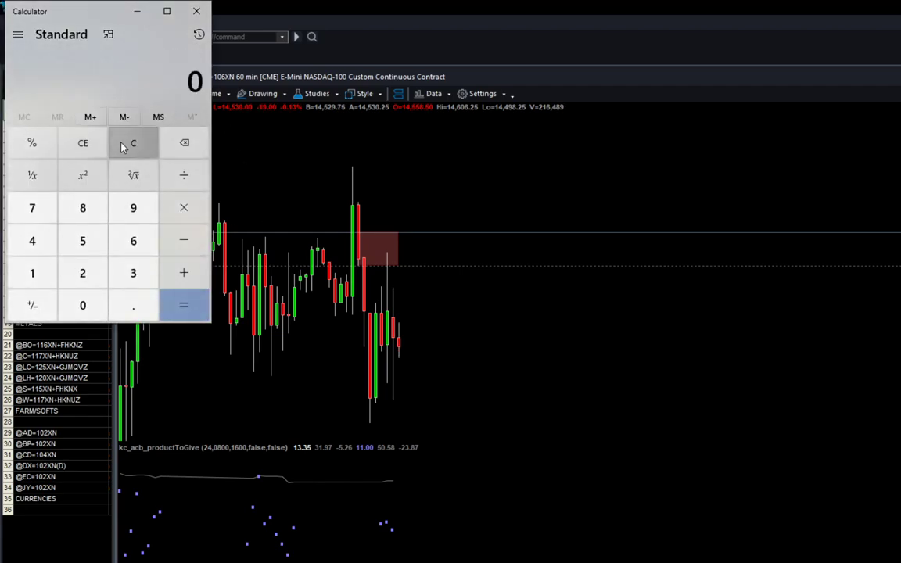
text(78 - )
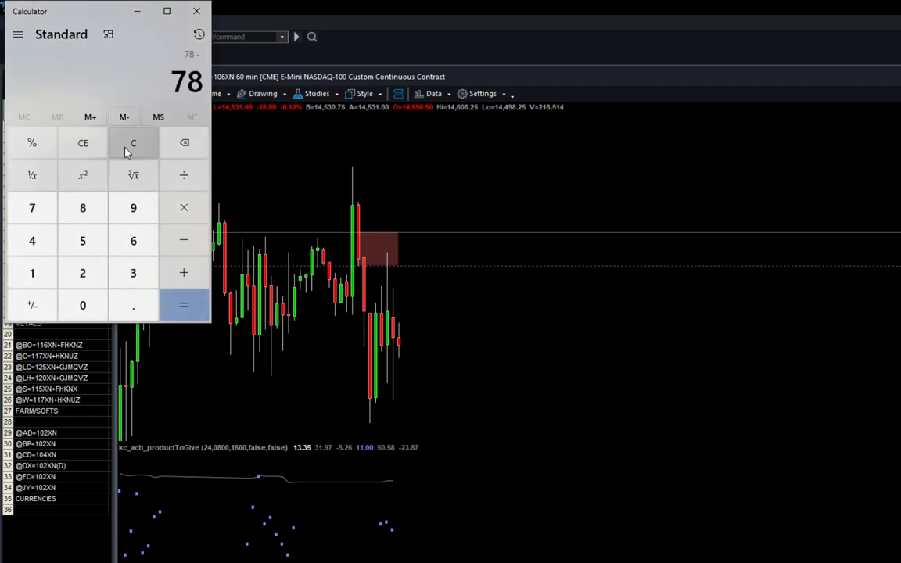
text(64)
key(Return)
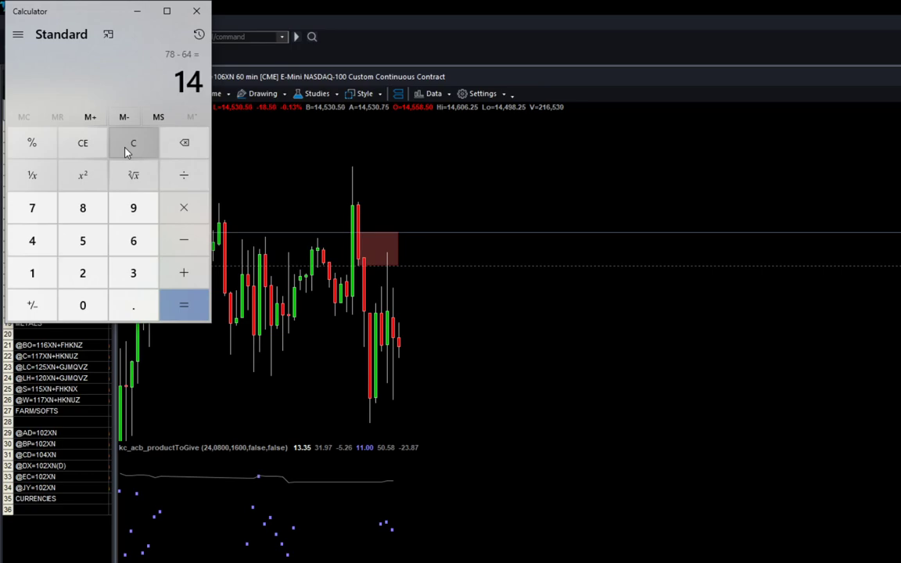
click(125, 151)
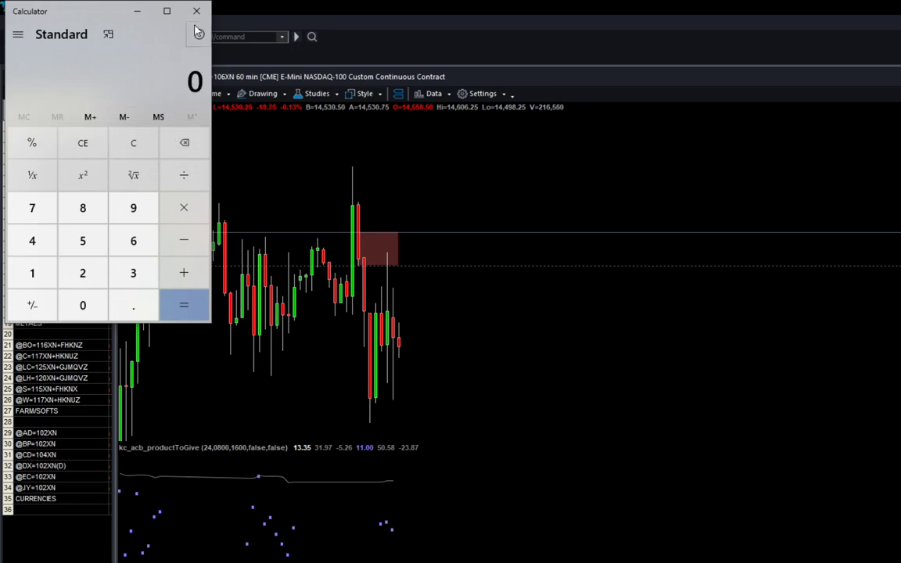
Label the dashed line "+3sd" and the solid line above it "+4sd" on the chart
click(429, 237)
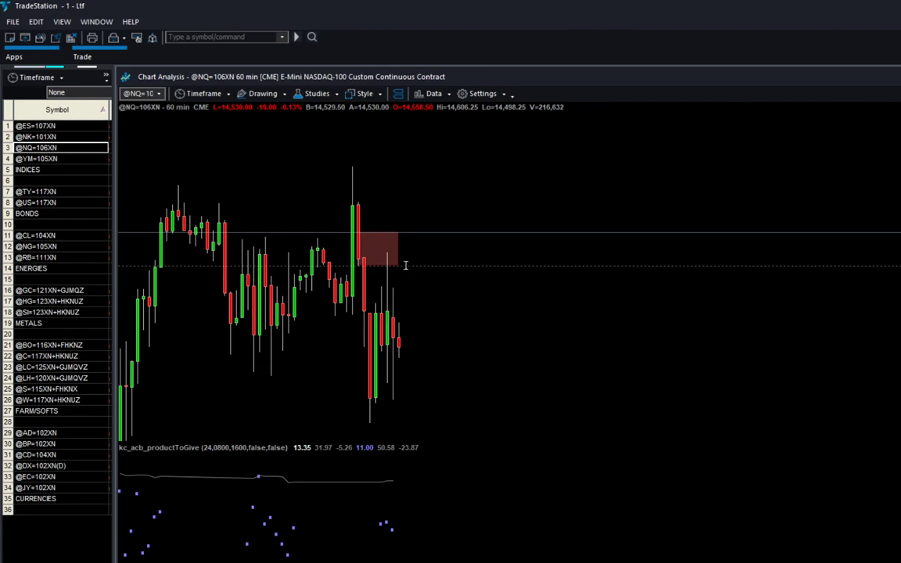
click(448, 291)
text(+4sd)
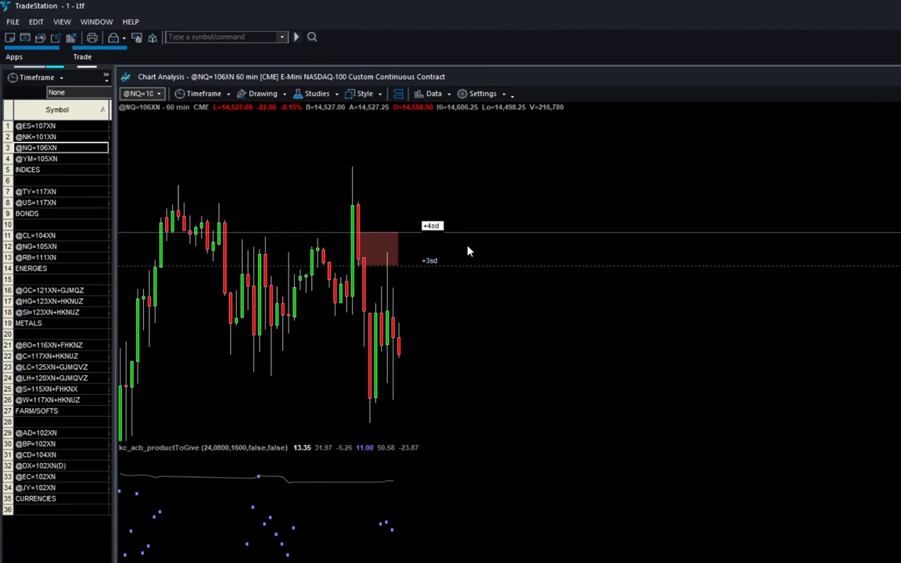
click(471, 280)
click(477, 318)
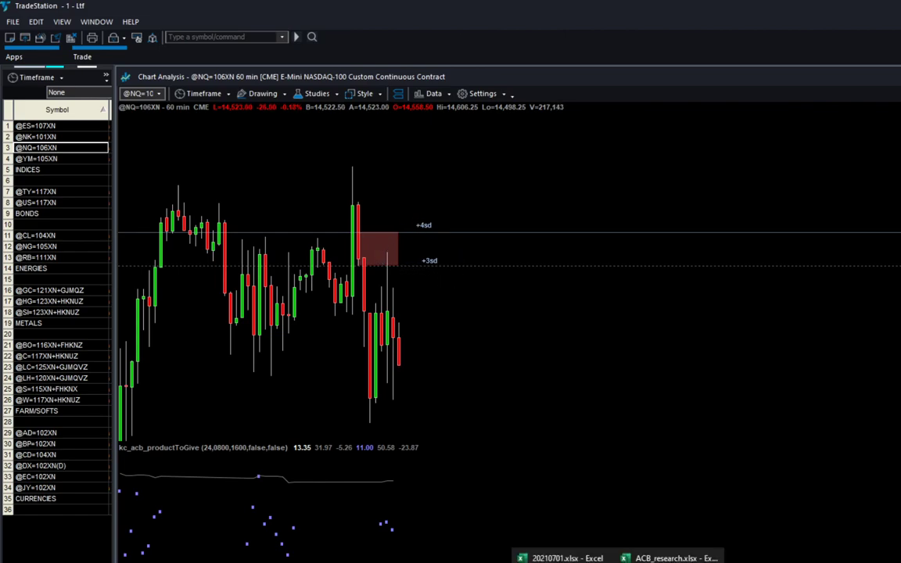
Compare the "If price gets > 3SD" chances of closing below 3SD and 4SD in ACB_research.xlsx with the labelled chart lines
click(671, 558)
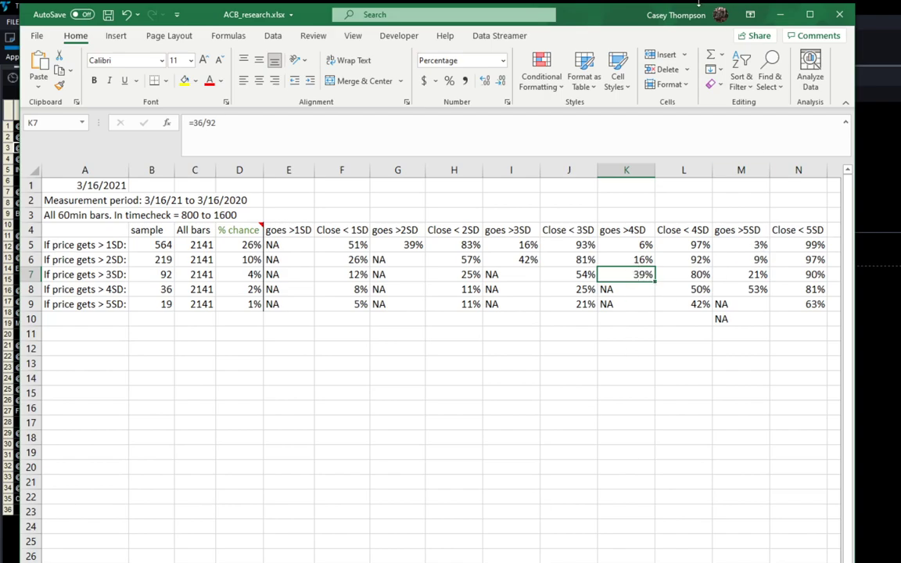
drag(630, 17, 686, 560)
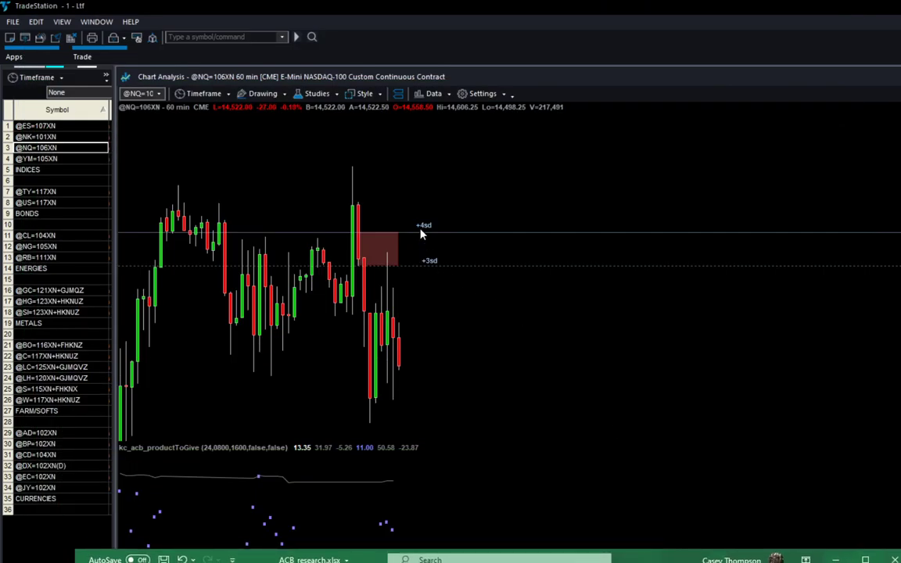
drag(658, 559, 634, 55)
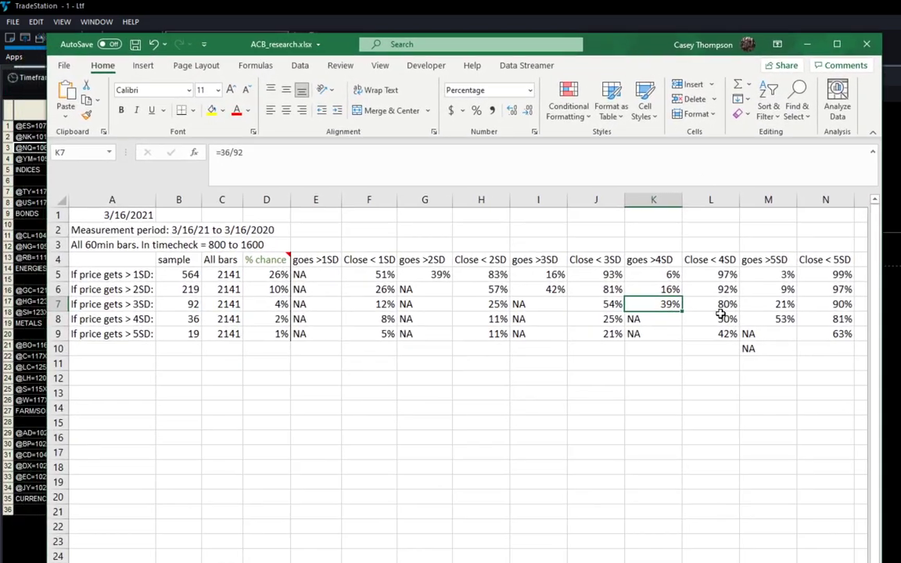
click(505, 306)
click(616, 302)
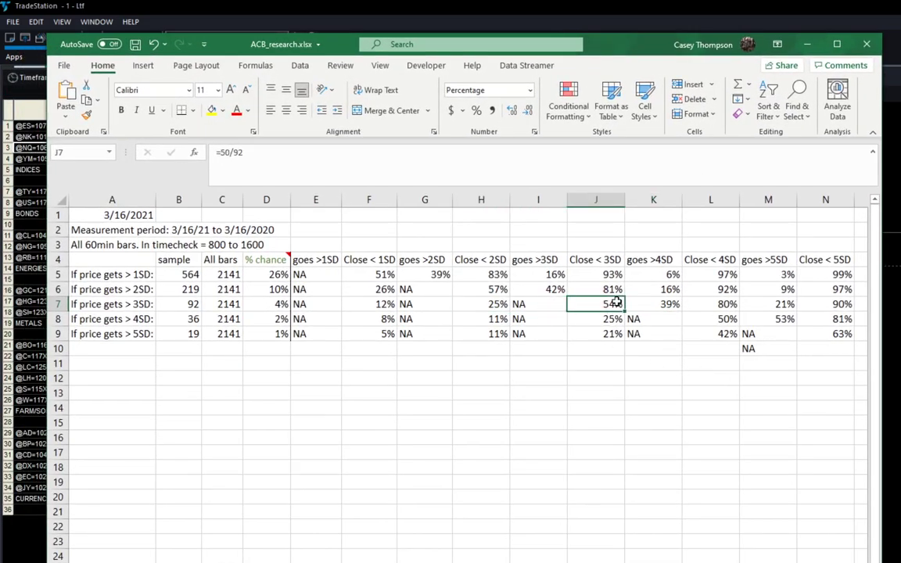
click(718, 303)
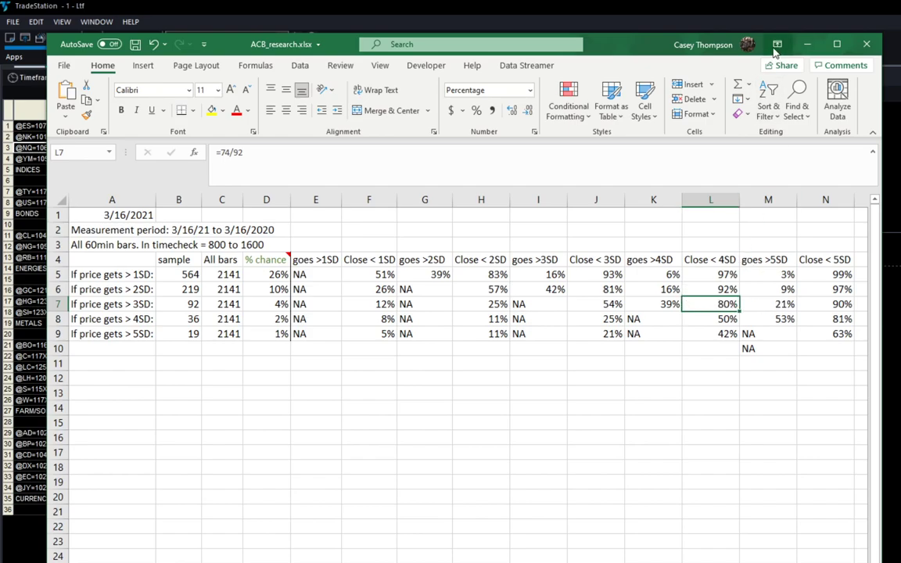
drag(690, 49, 736, 562)
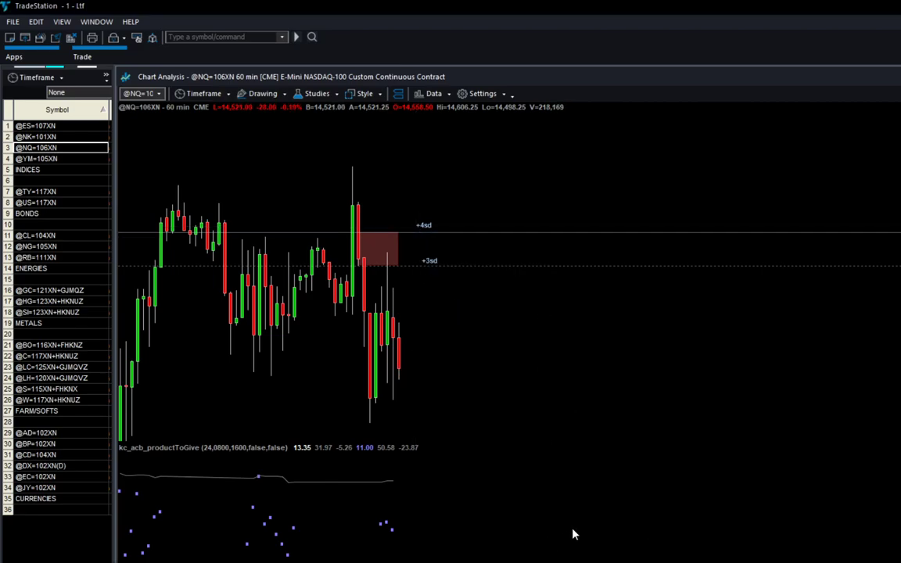
Check the > 3SD row's chances of closing below 2SD and below 1SD against the latest candles on the chart
drag(709, 560, 689, 49)
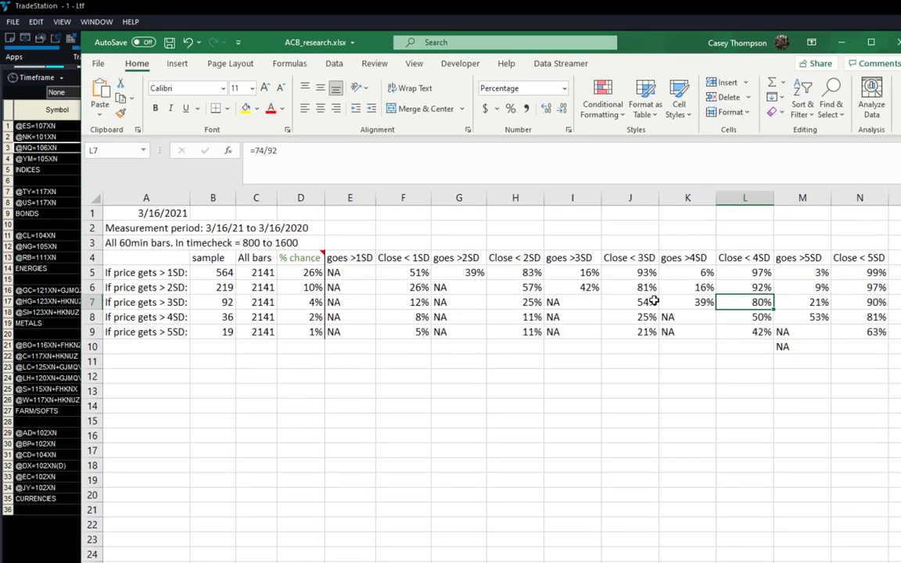
click(521, 305)
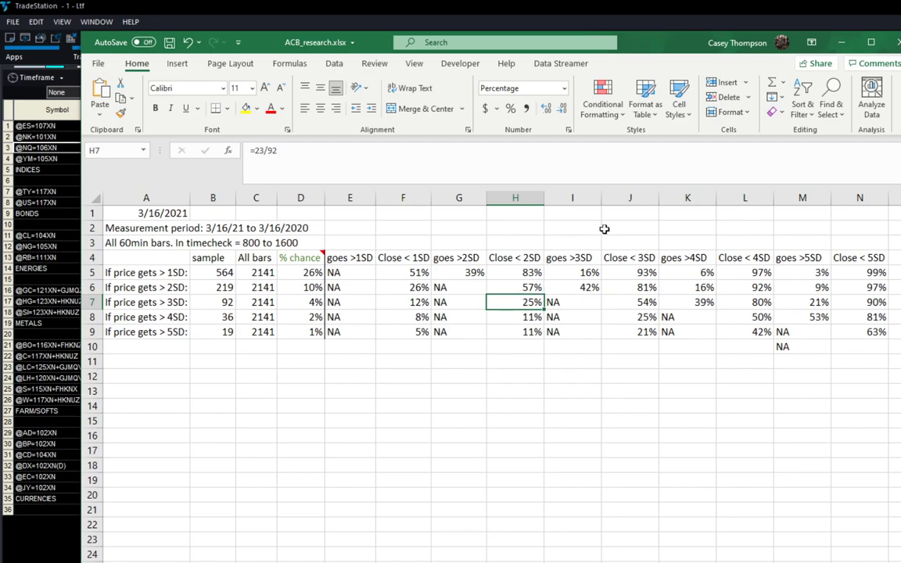
drag(626, 44, 670, 454)
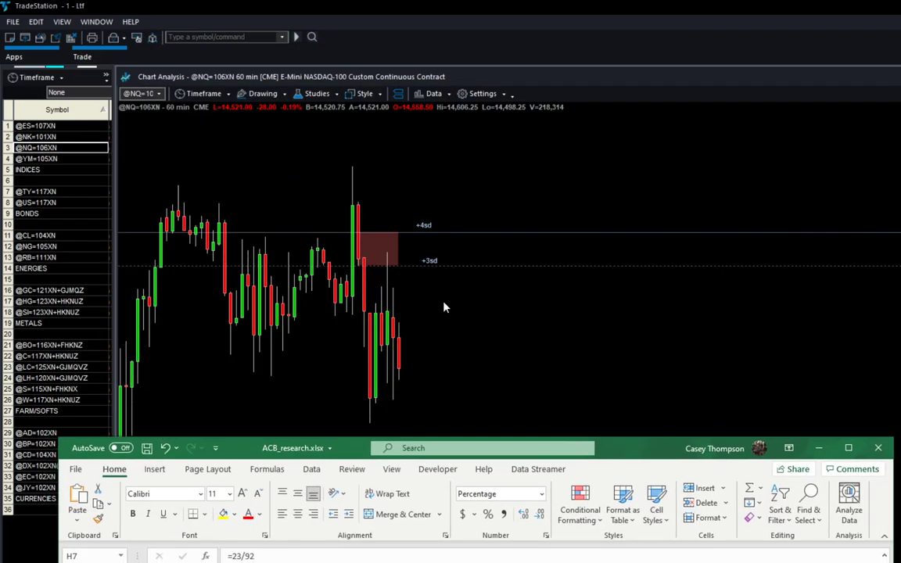
click(445, 309)
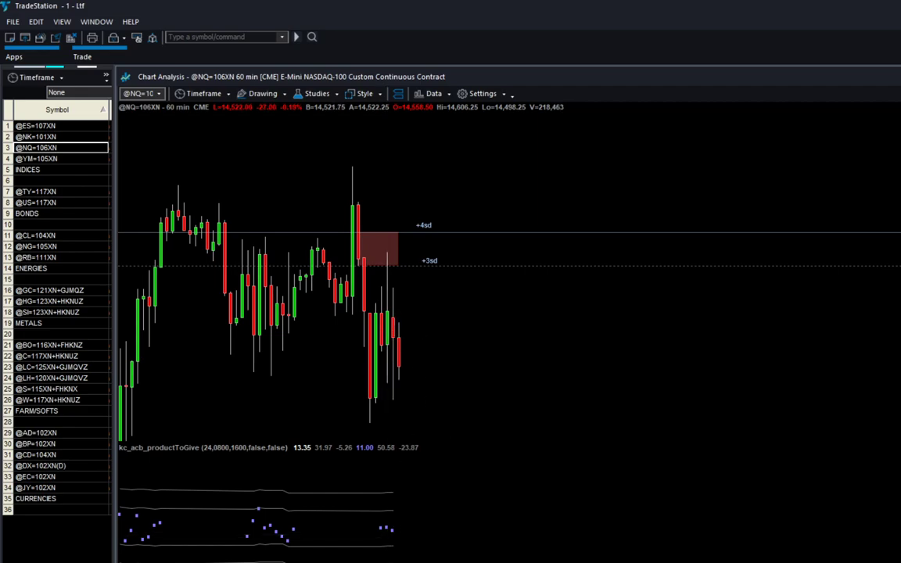
click(665, 552)
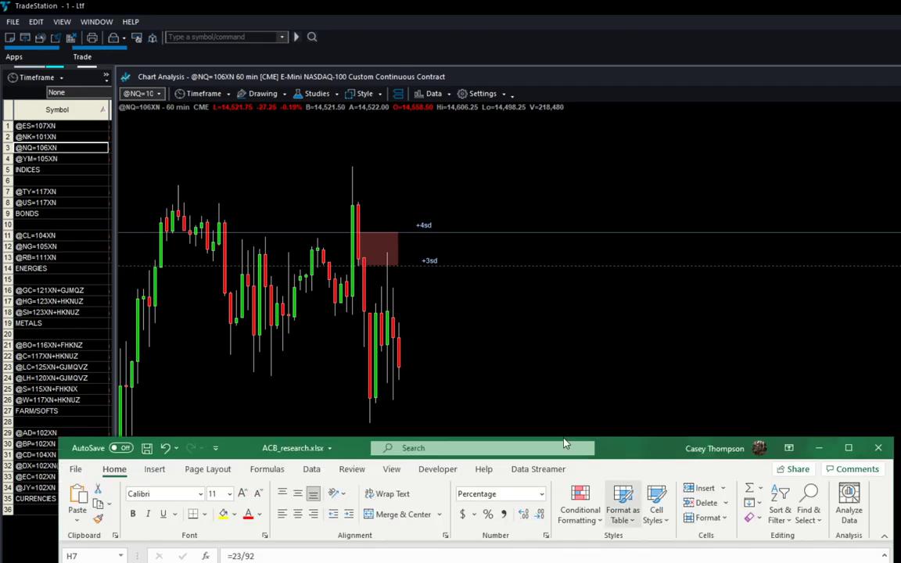
drag(612, 447, 647, 35)
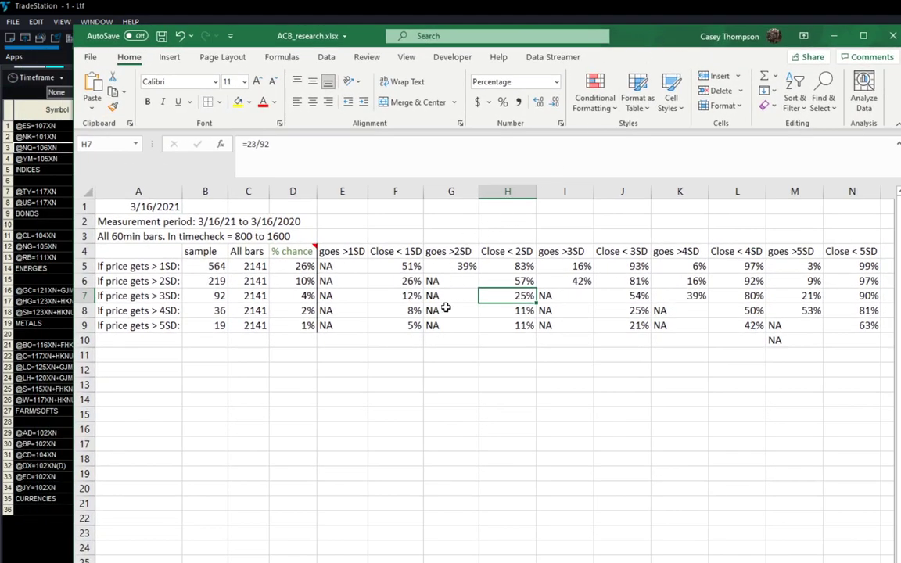
click(408, 298)
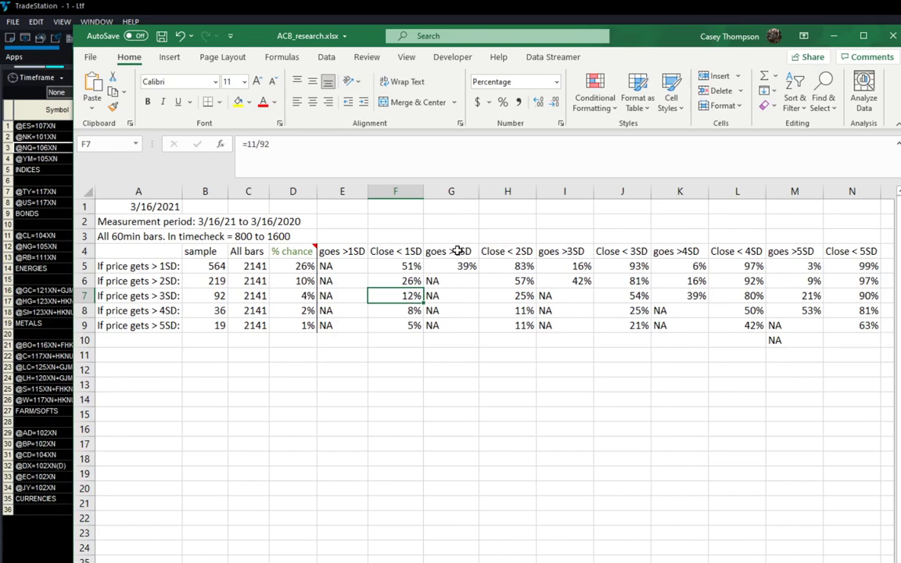
drag(690, 31, 765, 372)
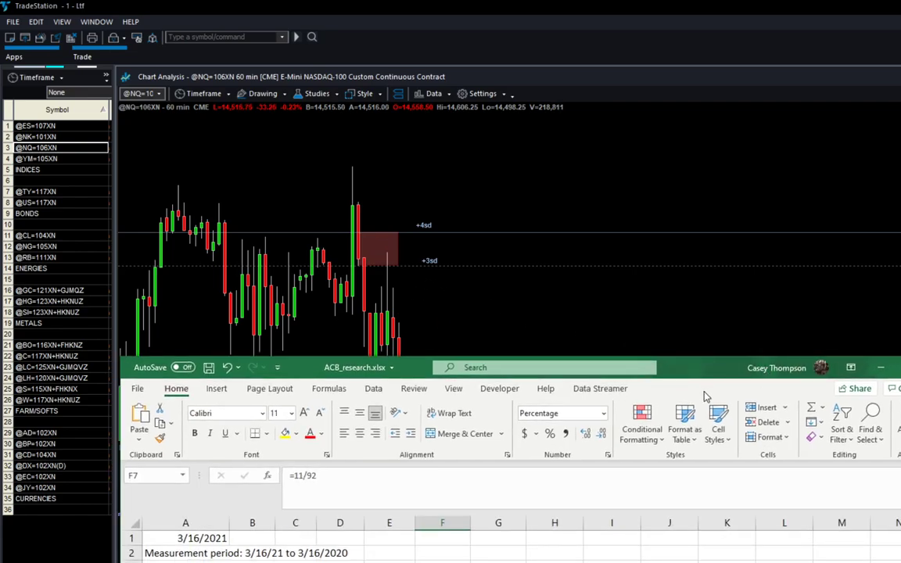
Examine the > 3SD row's "Close < 3SD" and "goes >4SD" chances and the > 2SD row's "Close < 4SD" chance
drag(728, 376, 725, 121)
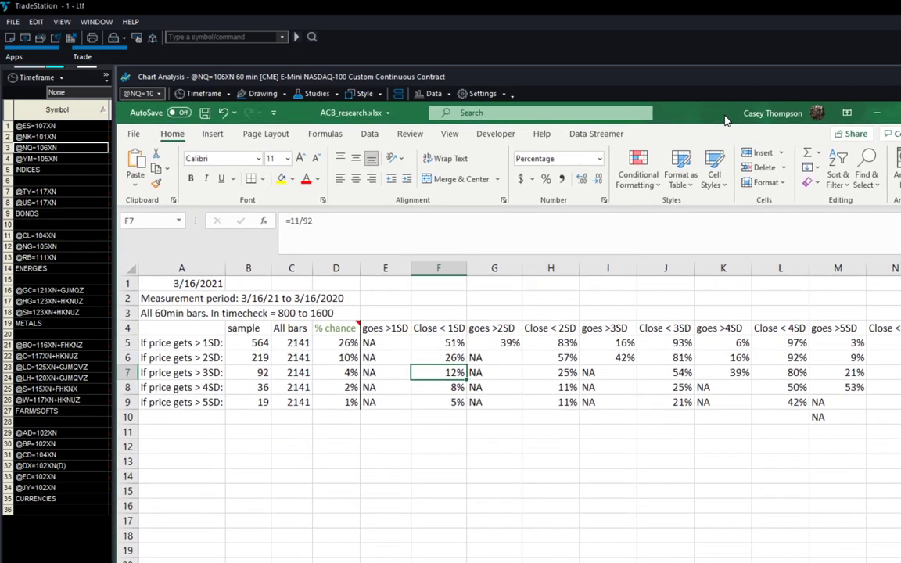
click(674, 373)
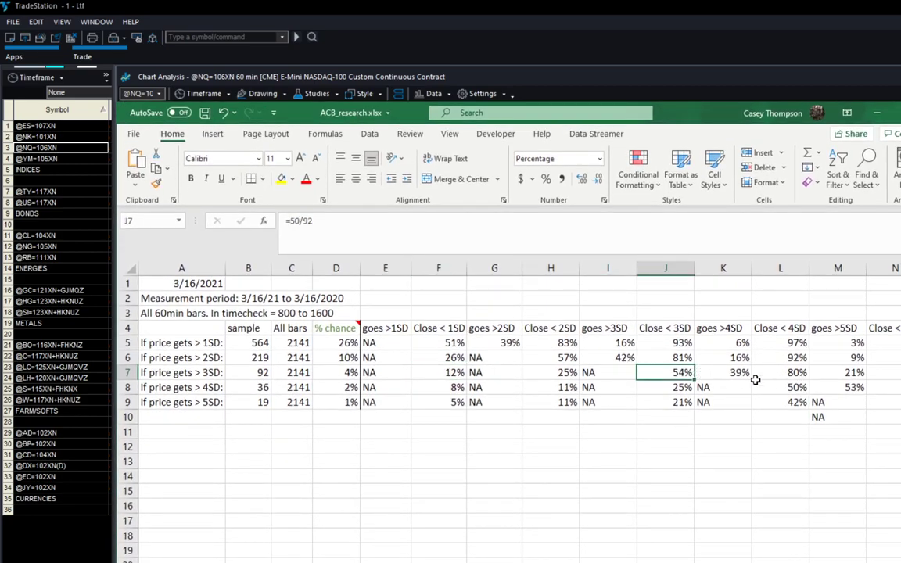
click(742, 373)
click(799, 357)
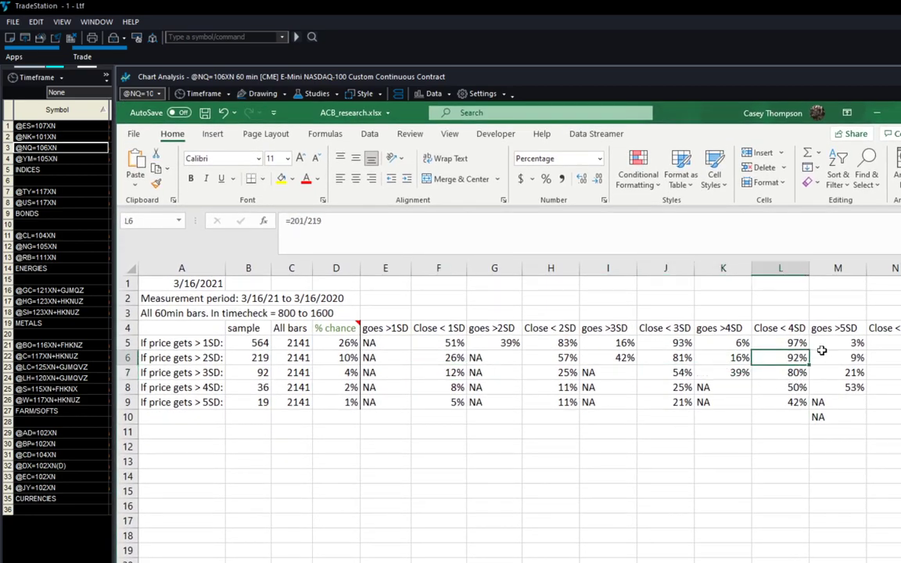
Examine the > 2SD row's "Close < 3SD" chance and the > 3SD row's "% chance", "Close < 3SD" and "goes >4SD" values
click(665, 361)
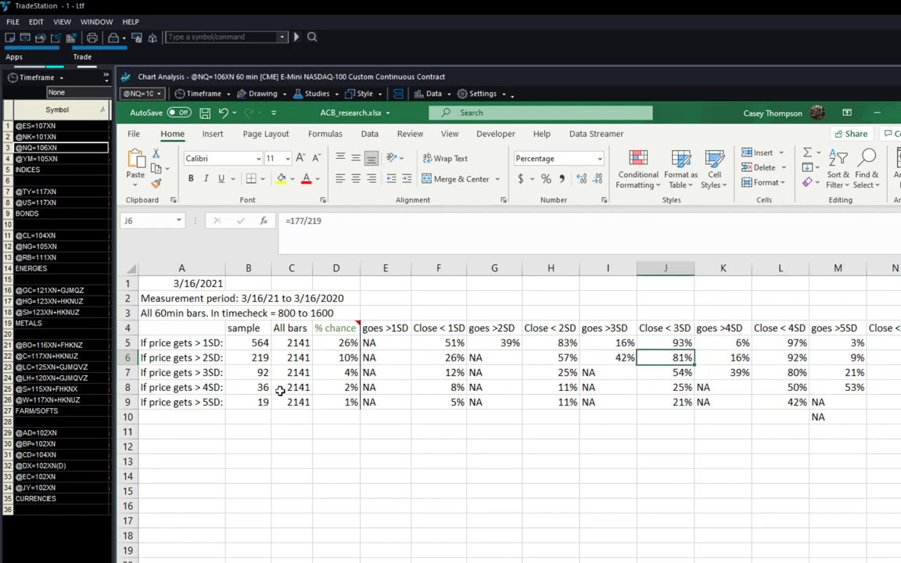
click(335, 373)
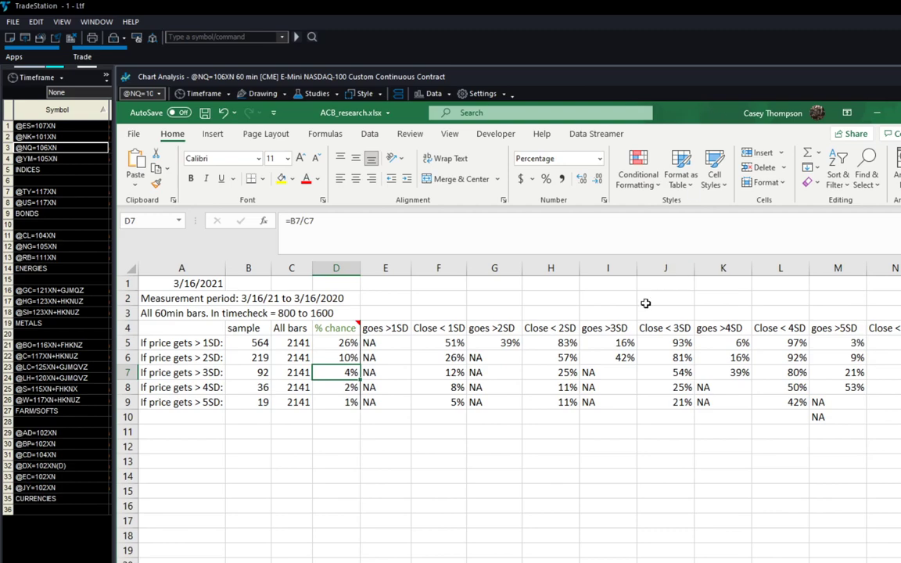
click(686, 374)
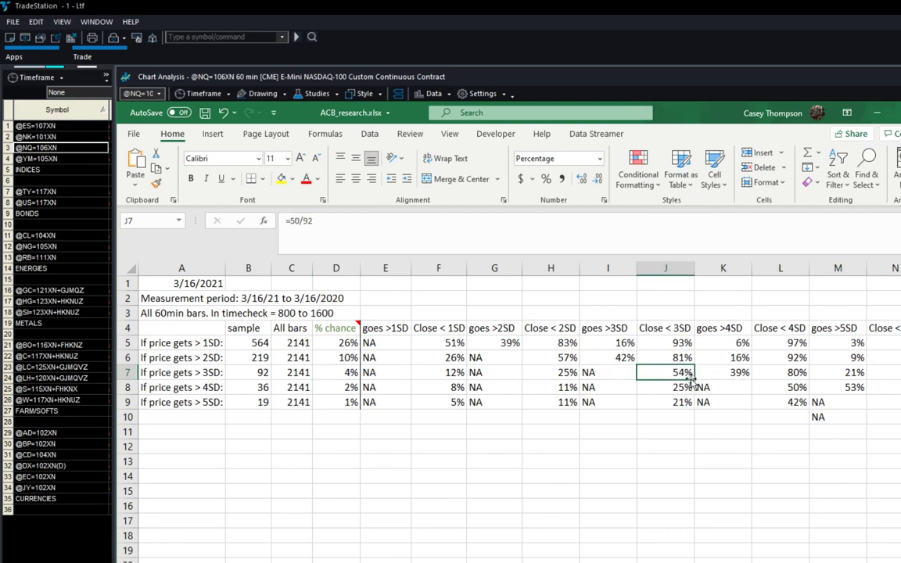
click(742, 371)
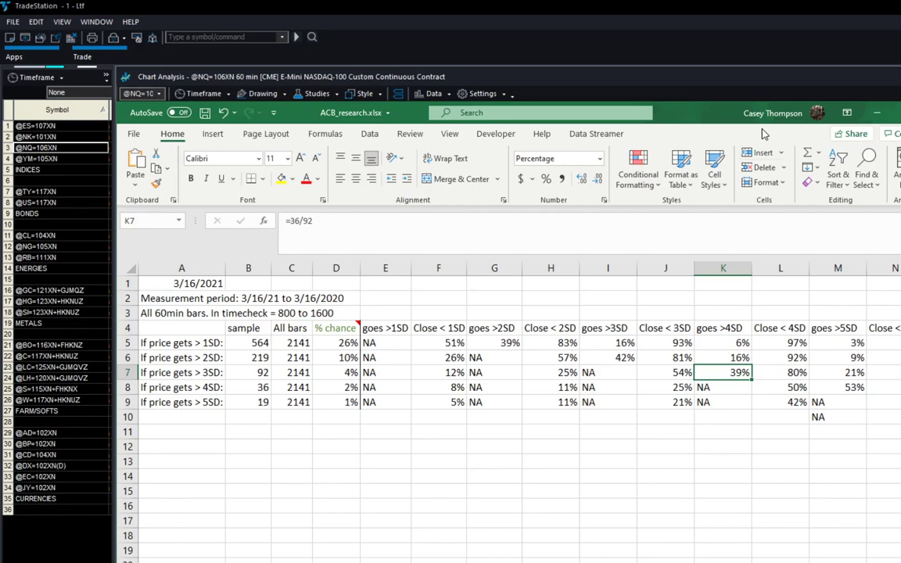
Inspect the NQ chart's latest candles around the shaded zone between the +3sd and +4sd lines
drag(766, 113, 796, 315)
click(470, 252)
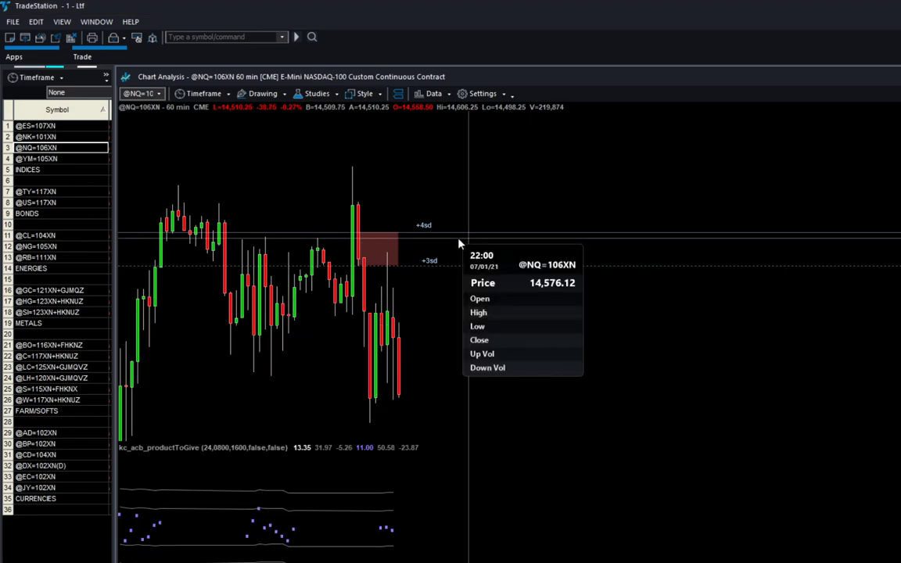
drag(495, 230, 491, 250)
drag(393, 336, 458, 301)
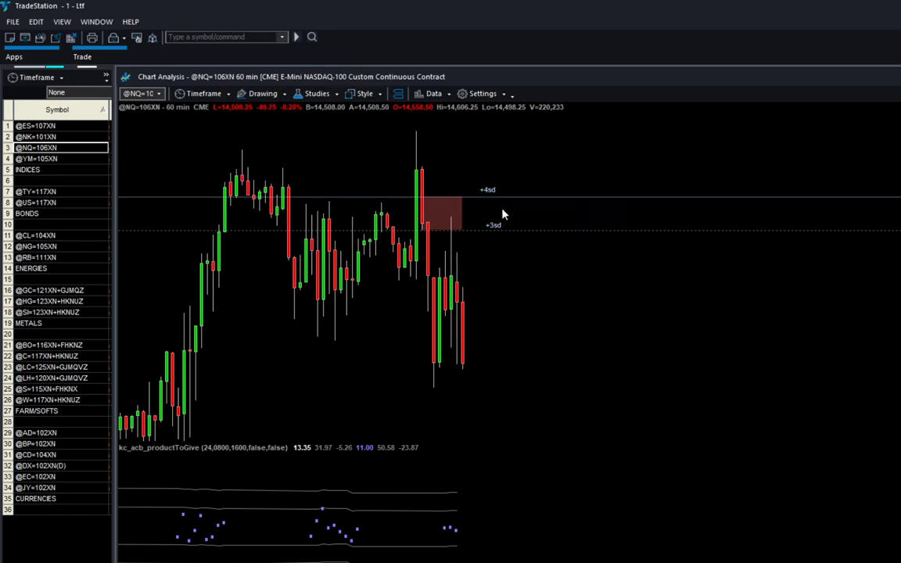
key(Up)
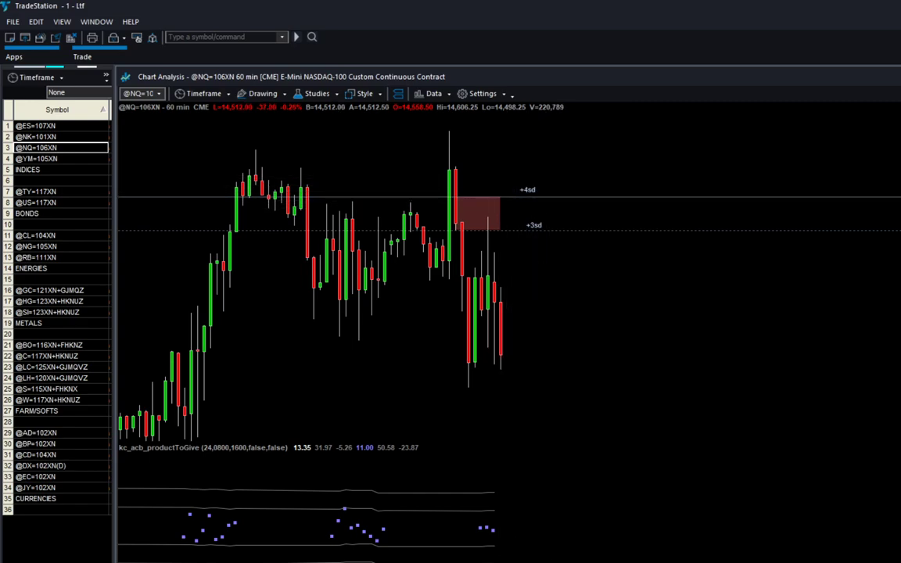
Compare the > 3SD row's "Close < 3SD" chance in ACB_research.xlsx with the candles that followed on the chart
click(681, 548)
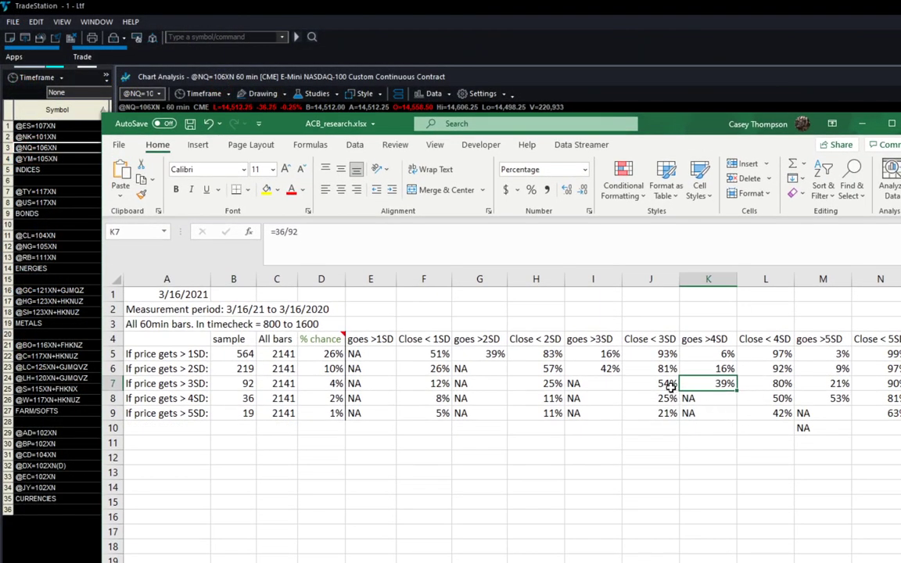
click(671, 387)
click(862, 124)
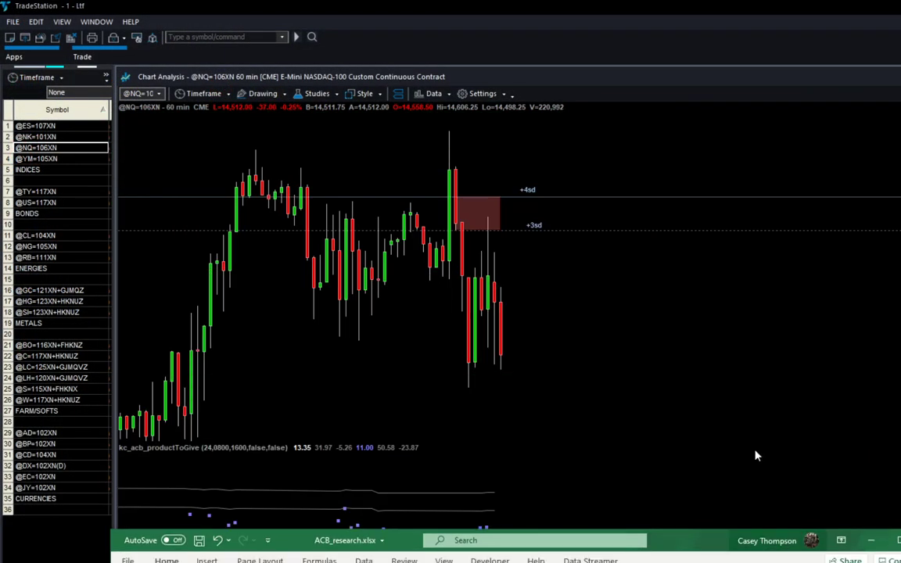
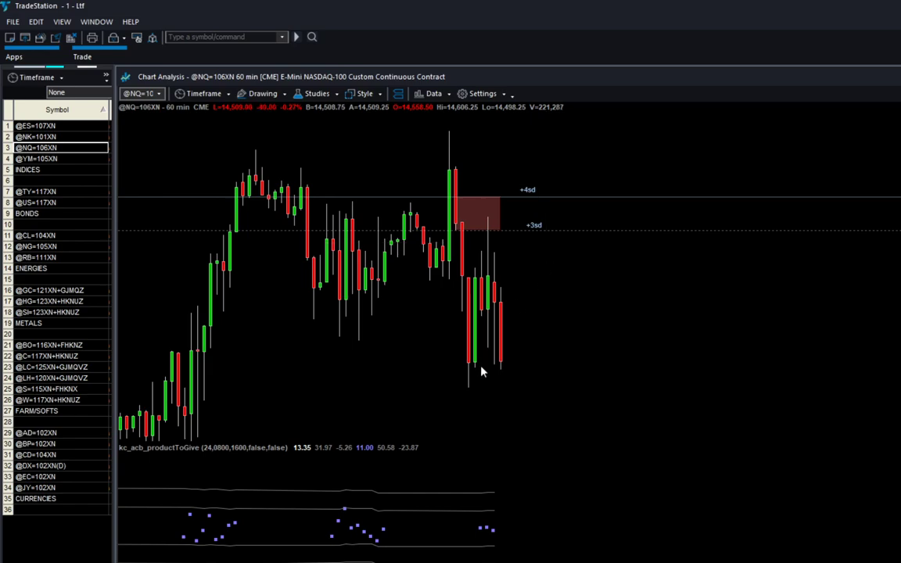
drag(480, 294, 437, 320)
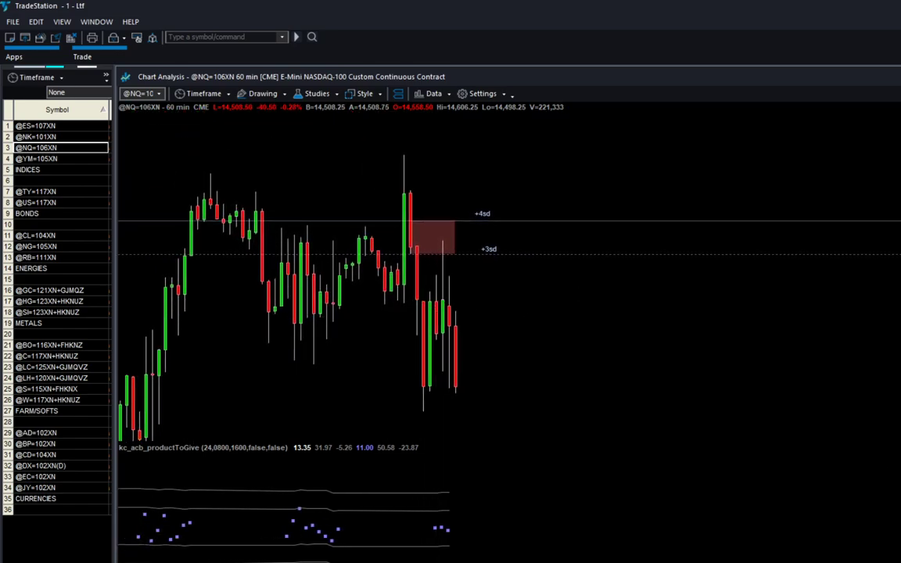
Bring up the ACB_research.xlsx sheet listing the probability that ACB is hit within x bars, and return to the chart
mouse_move(618, 562)
click(679, 559)
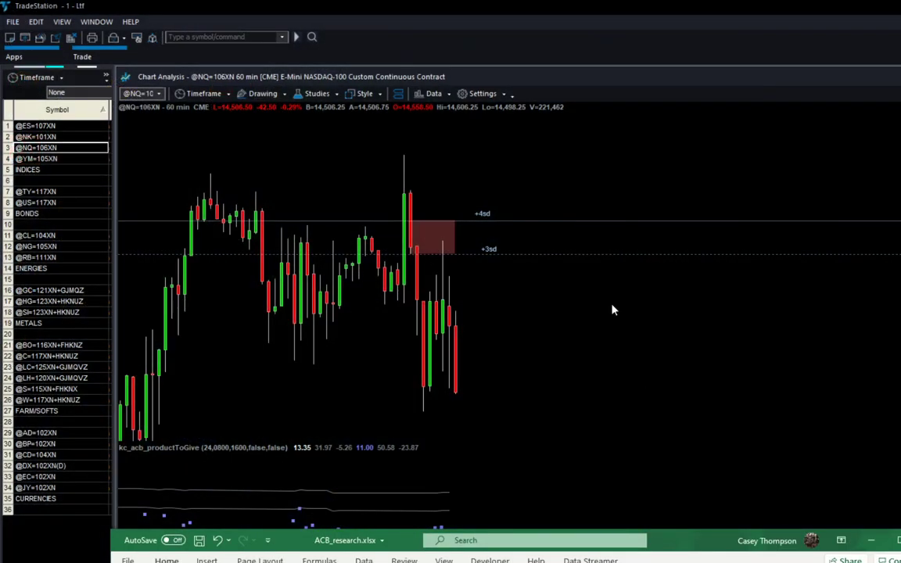
drag(447, 316, 455, 291)
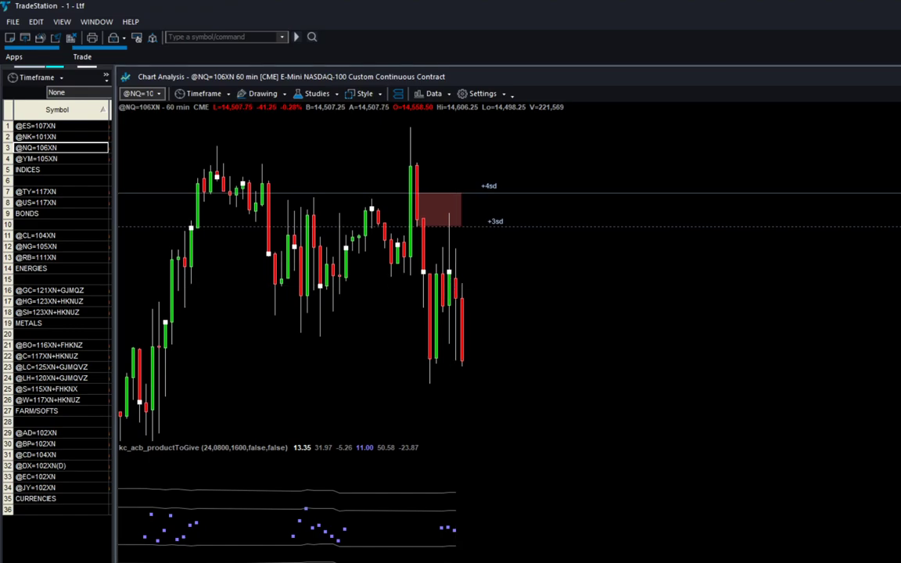
click(618, 562)
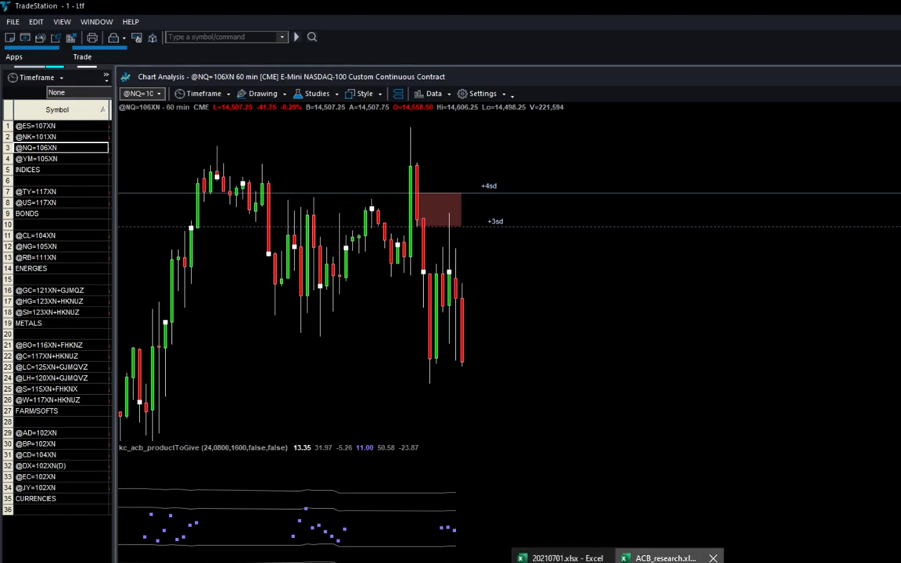
click(676, 558)
drag(671, 535, 651, 9)
key(ctrl+Page_Down)
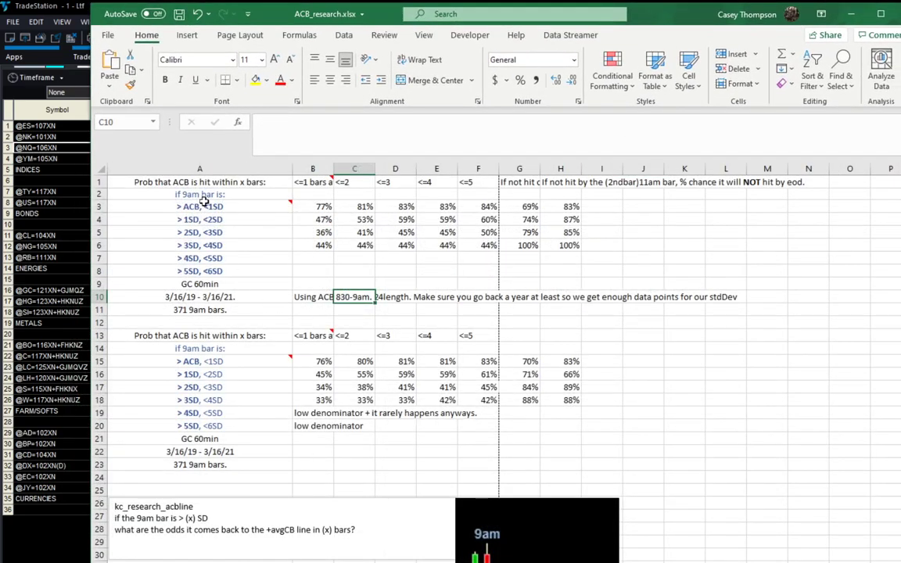
drag(622, 15, 579, 555)
Move the "+3sd" and "+4sd" labels slightly closer to the shaded box on the chart
mouse_move(444, 338)
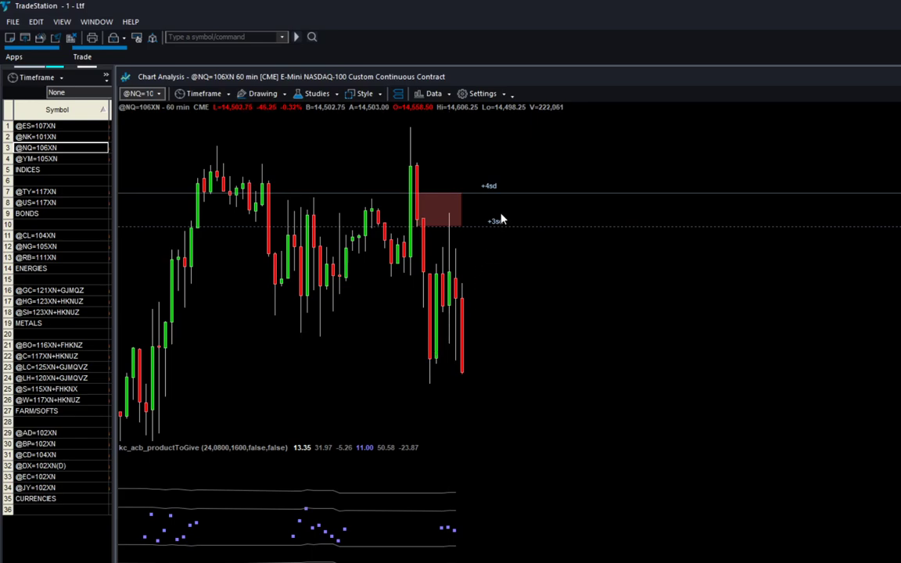
drag(495, 227, 483, 226)
drag(488, 191, 486, 190)
drag(531, 285, 489, 223)
Examine the "> 3SD, <4SD" row in ACB_research.xlsx and widen column B to fit its "<=1 bars after" header
click(675, 554)
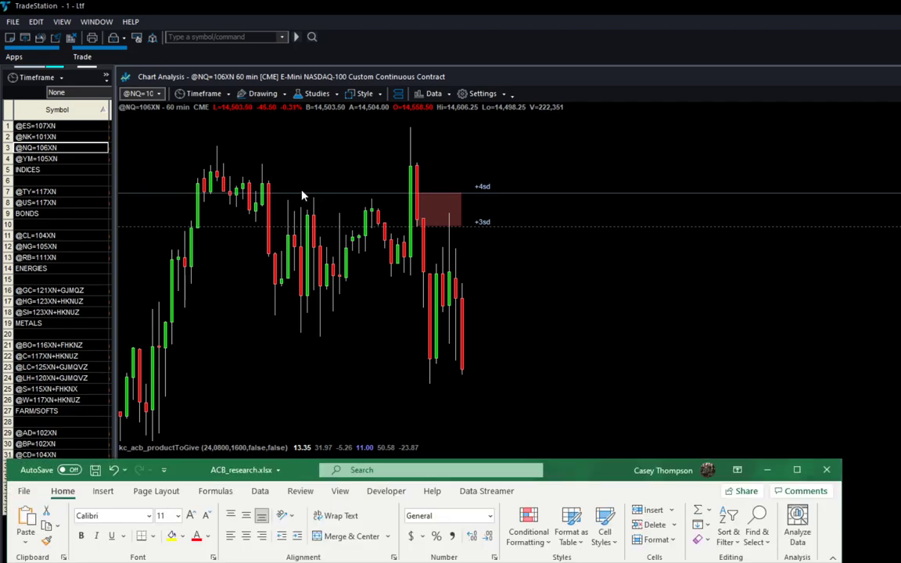
drag(582, 475, 606, 19)
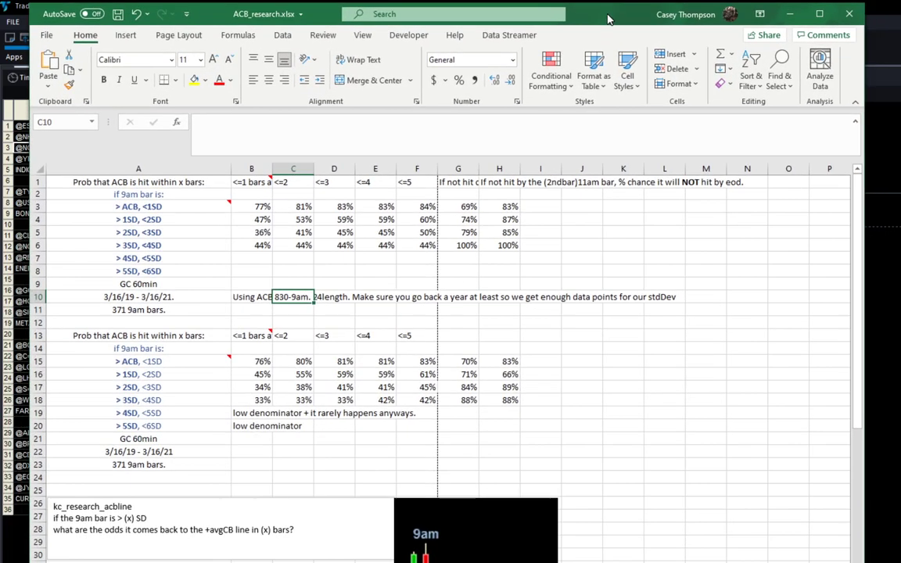
mouse_move(135, 208)
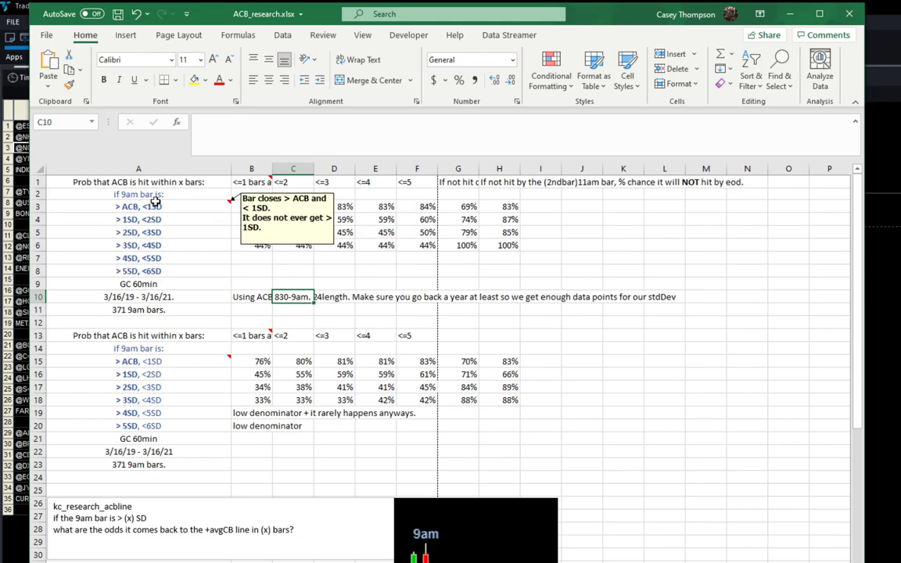
click(142, 245)
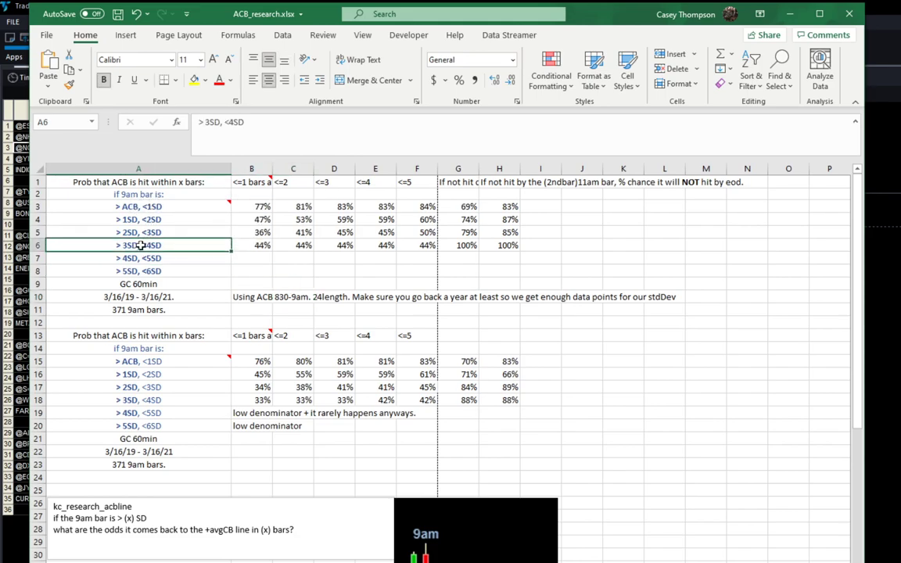
click(251, 246)
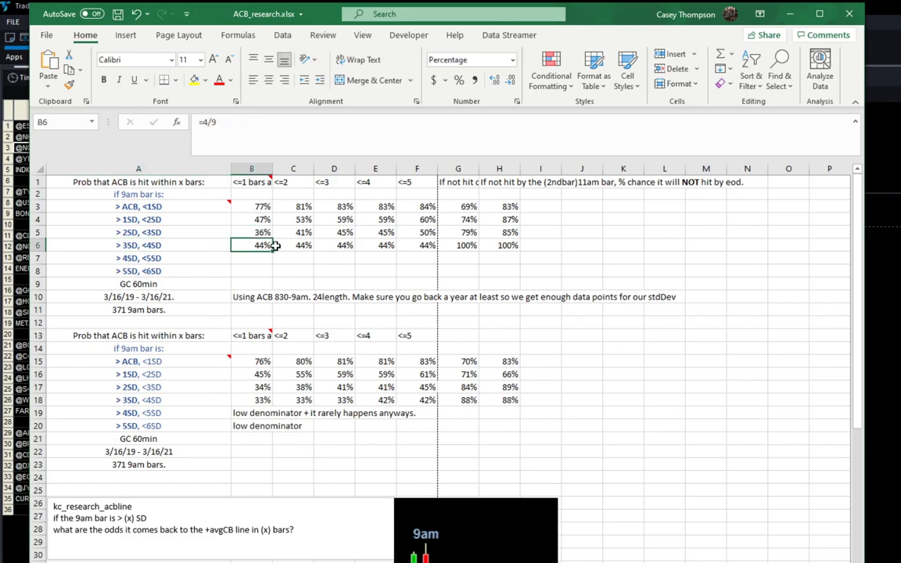
drag(271, 169, 290, 169)
mouse_move(264, 184)
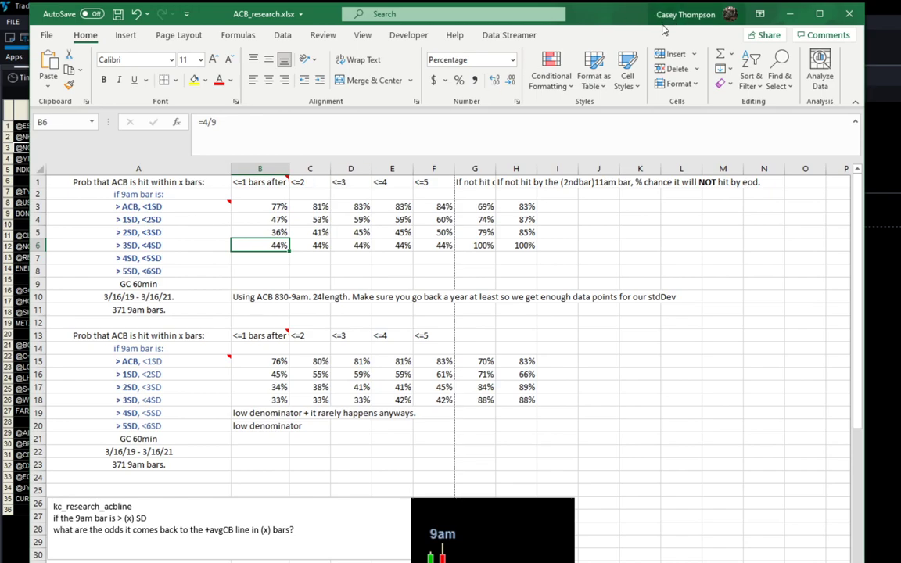
Draw a horizontal line across the NQ chart below the dashed +3sd line
click(790, 15)
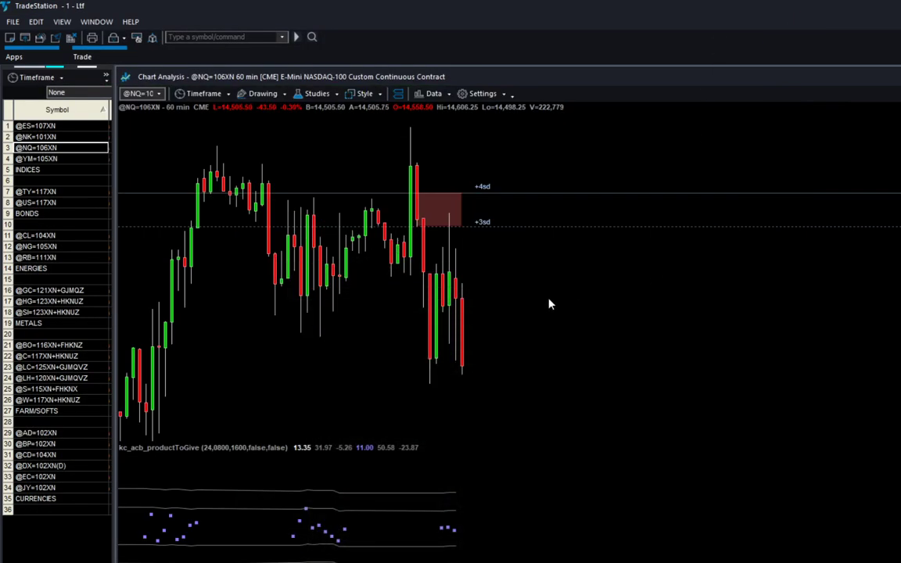
click(493, 278)
mouse_move(486, 279)
mouse_down()
mouse_move(472, 261)
mouse_move(479, 271)
mouse_up()
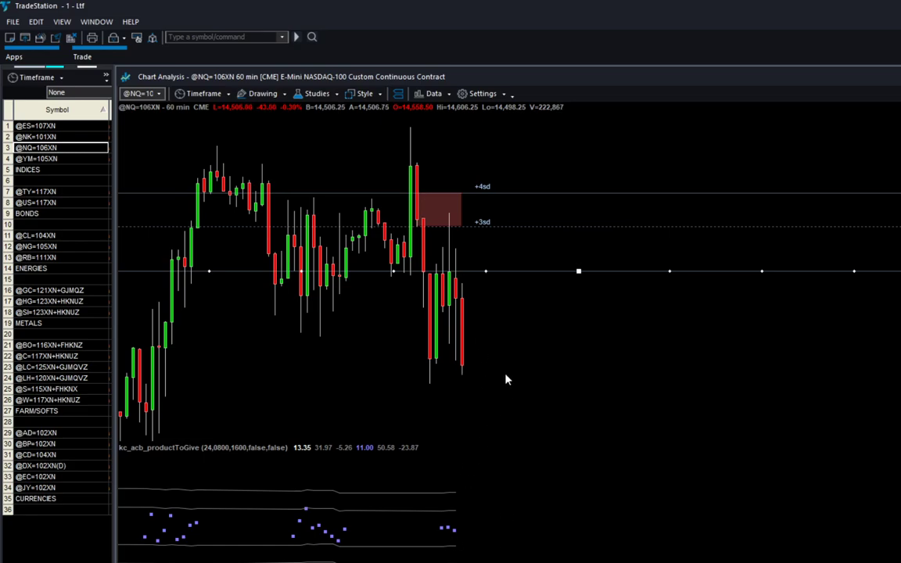
Calculate 31 + 12 in Calculator and move the new horizontal line to a price of about 14,543
drag(513, 402, 449, 416)
text(31)
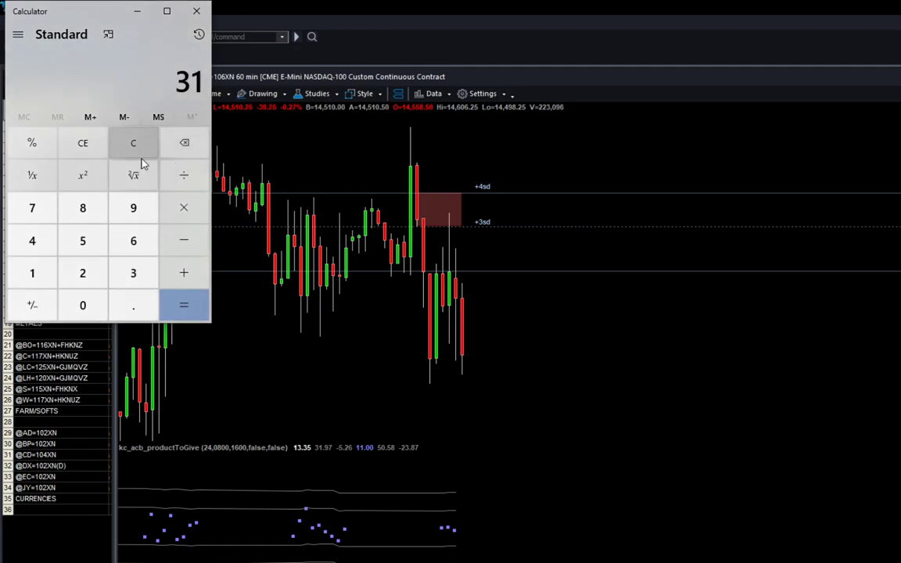
text( + 12)
key(Return)
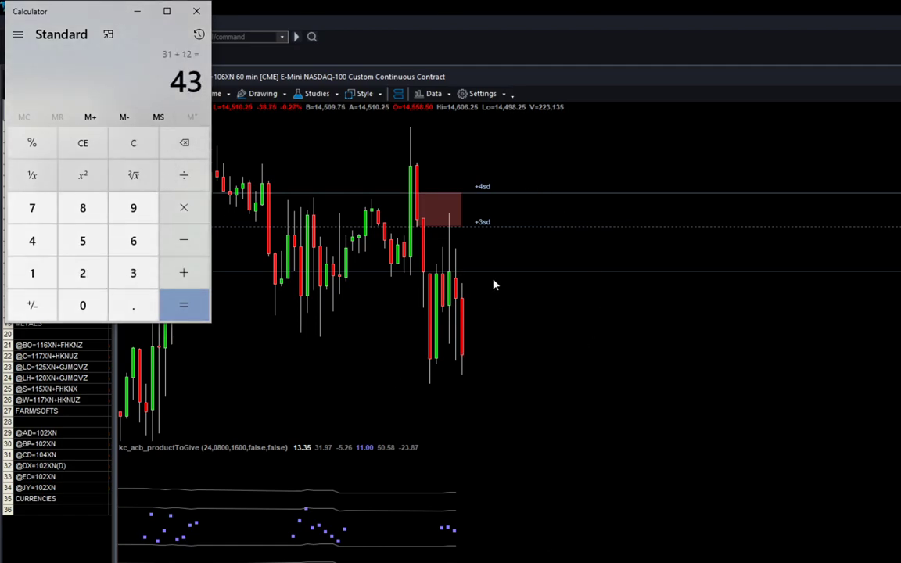
drag(489, 272, 495, 276)
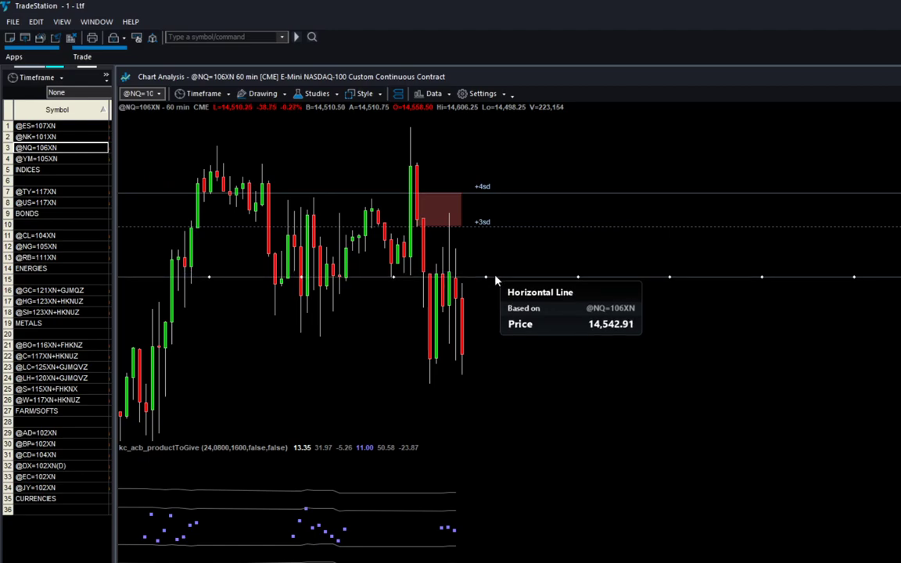
Format the new horizontal line as a thicker teal line and label it "acb"
right_click(495, 279)
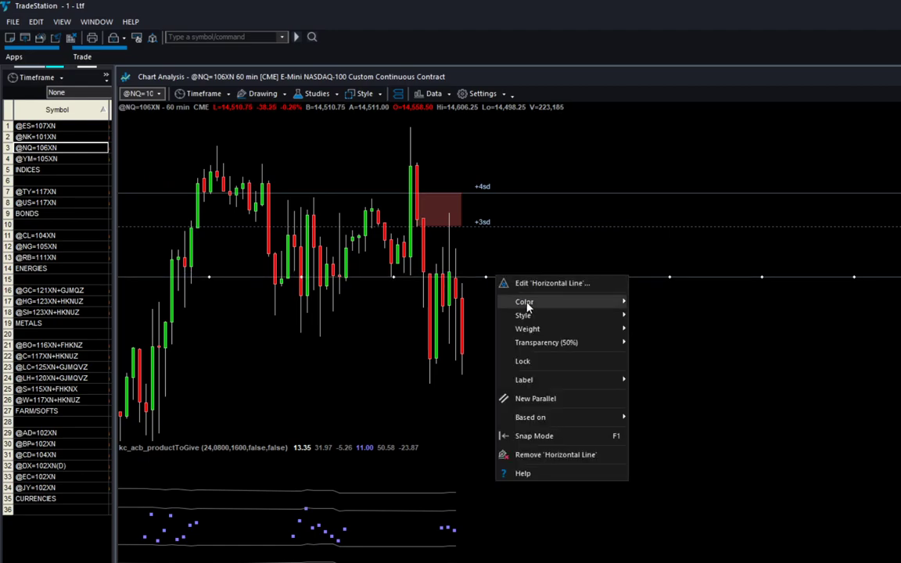
mouse_move(584, 302)
click(656, 316)
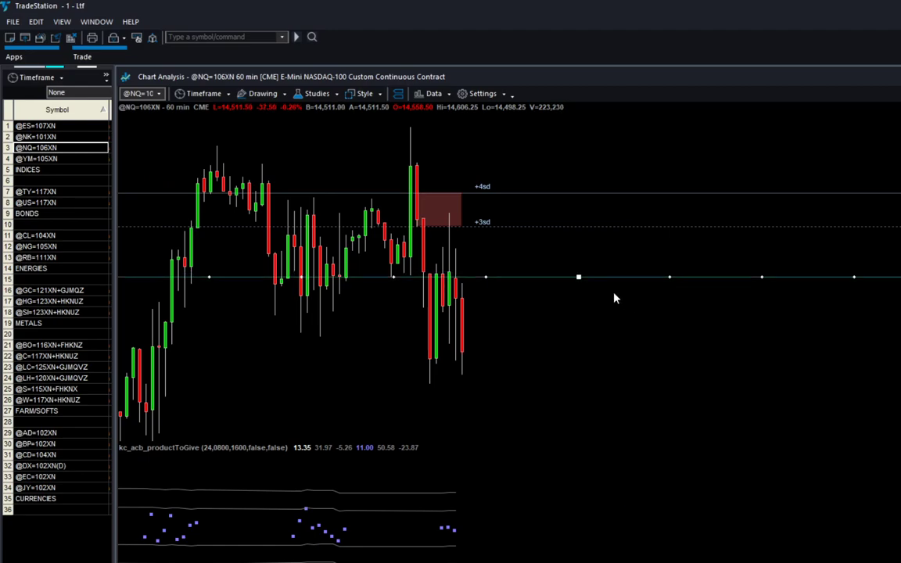
right_click(547, 283)
mouse_move(635, 336)
click(690, 349)
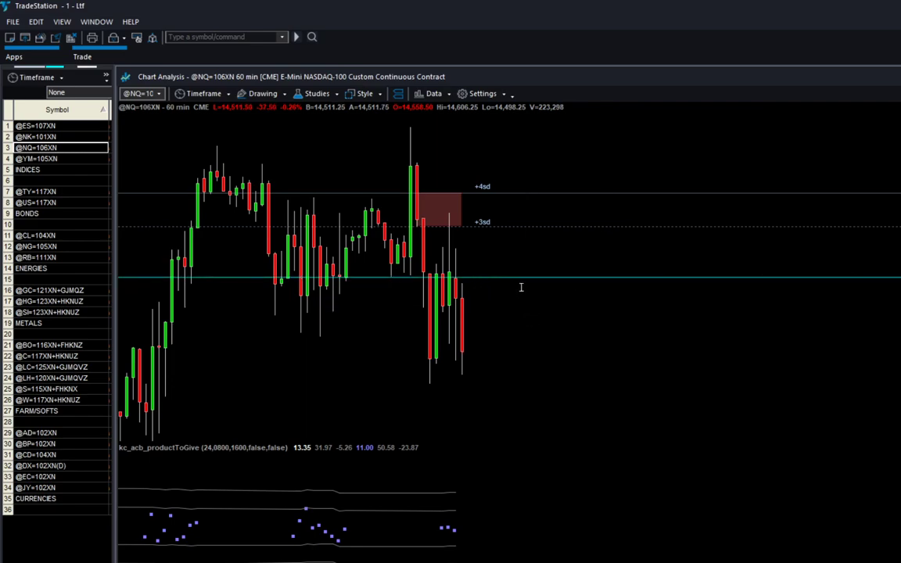
text(acb)
drag(456, 300, 470, 231)
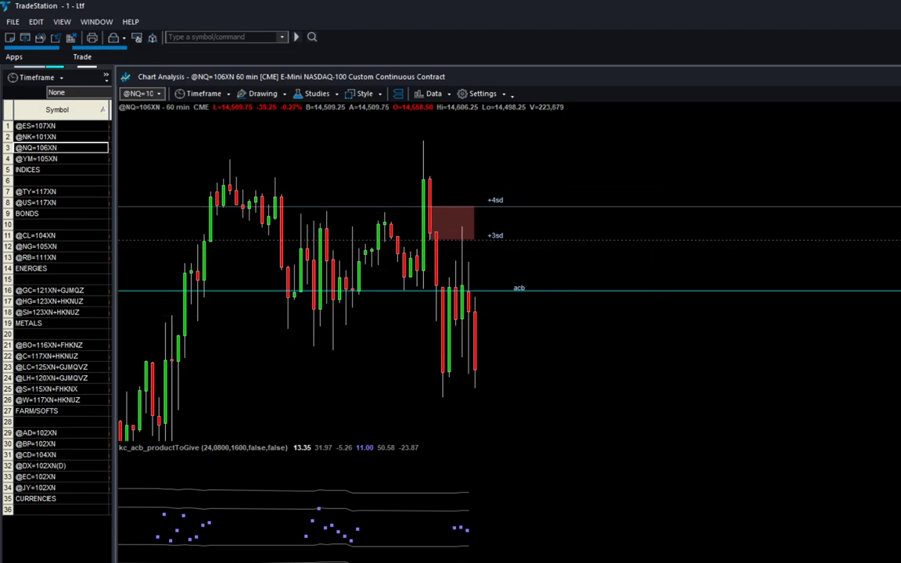
Compare the "> 3SD, <4SD" row's chances of hitting ACB within one and two bars with the chart's acb line
click(602, 548)
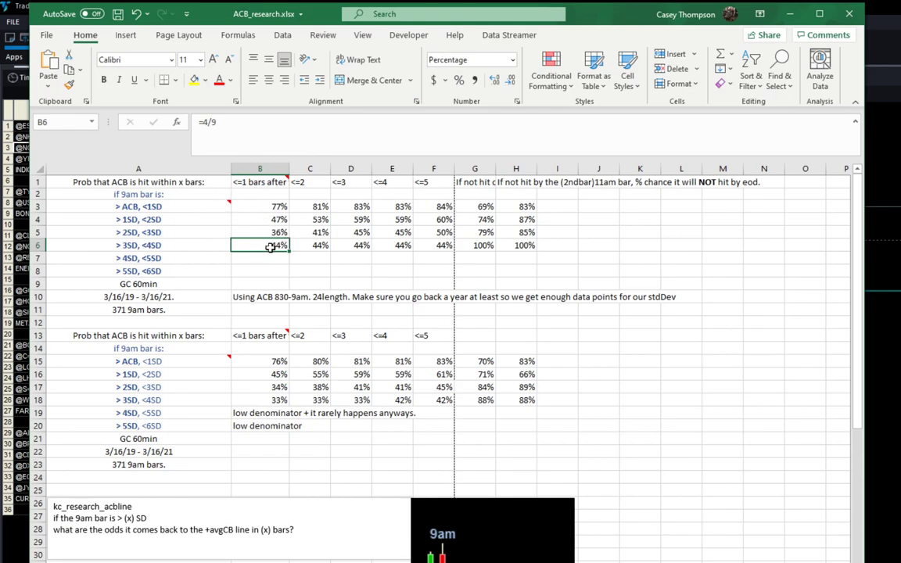
click(208, 245)
click(278, 245)
drag(643, 15, 654, 524)
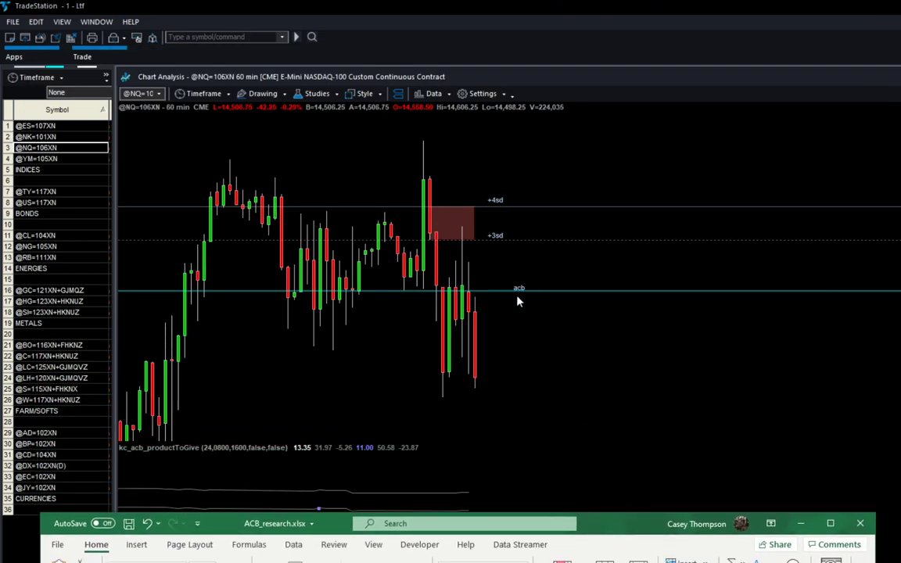
drag(626, 527, 606, 120)
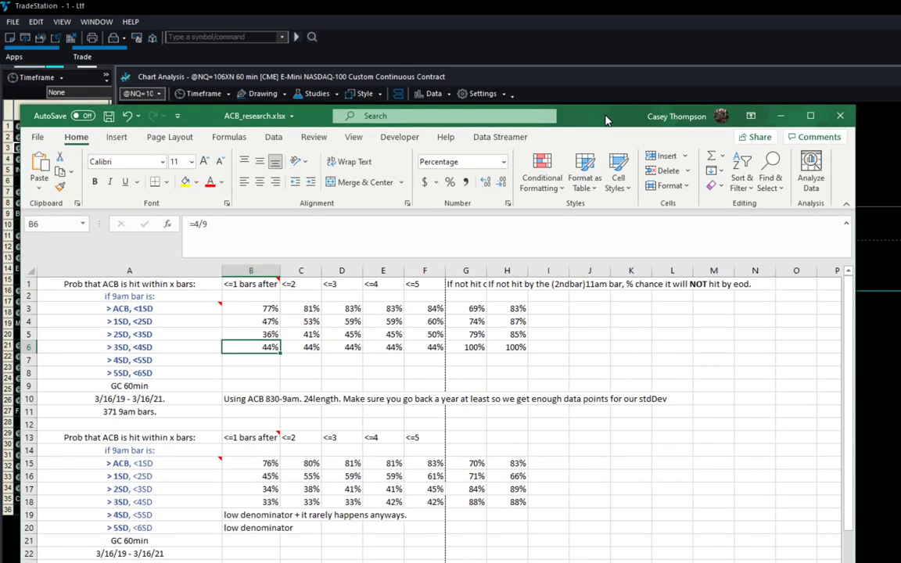
click(313, 347)
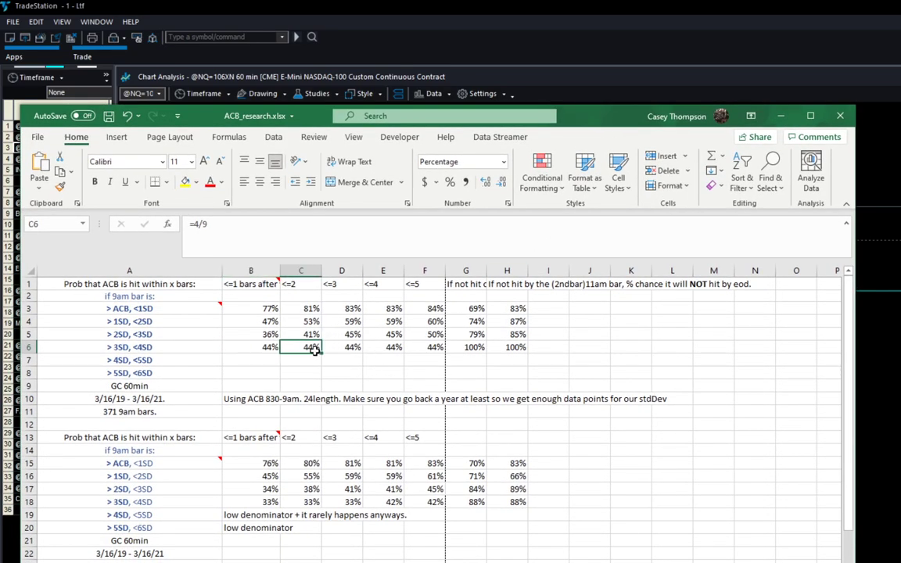
Read the first table's chances of hitting ACB within two to five bars, ending on the "> 3SD, <4SD" row
click(305, 283)
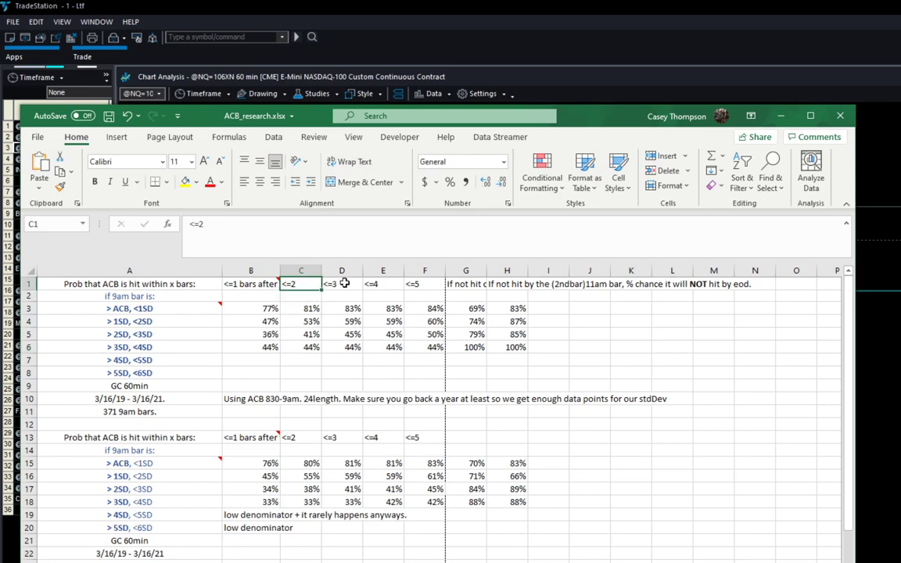
click(343, 284)
click(385, 284)
click(426, 285)
click(430, 349)
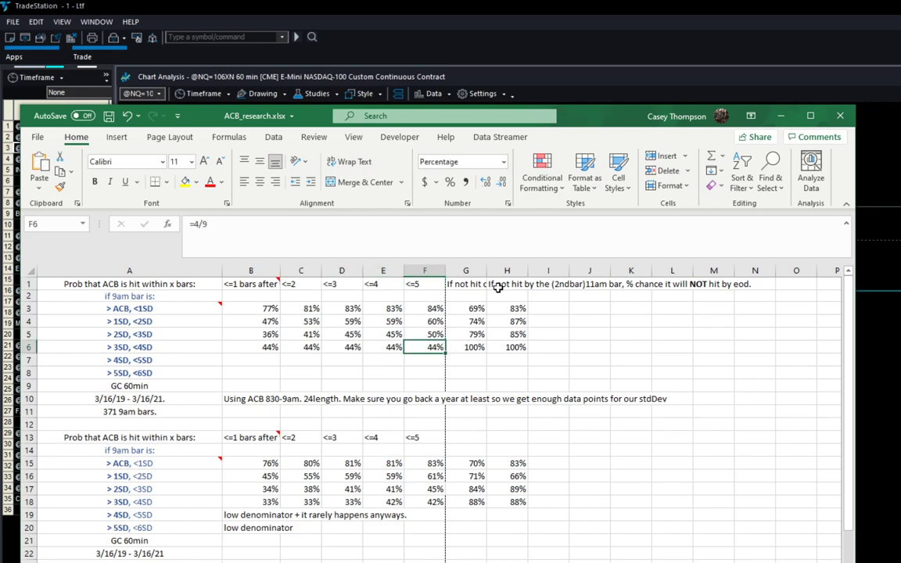
Widen column G to read its full header about ACB not being hit on the 10am bar, and narrow the column again
drag(489, 271, 715, 269)
click(632, 270)
drag(715, 269, 678, 271)
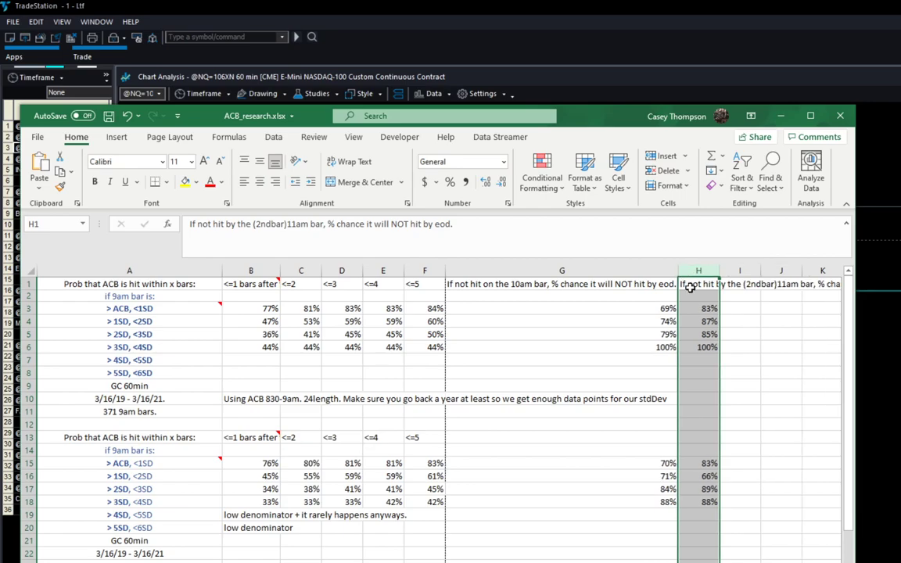
click(705, 286)
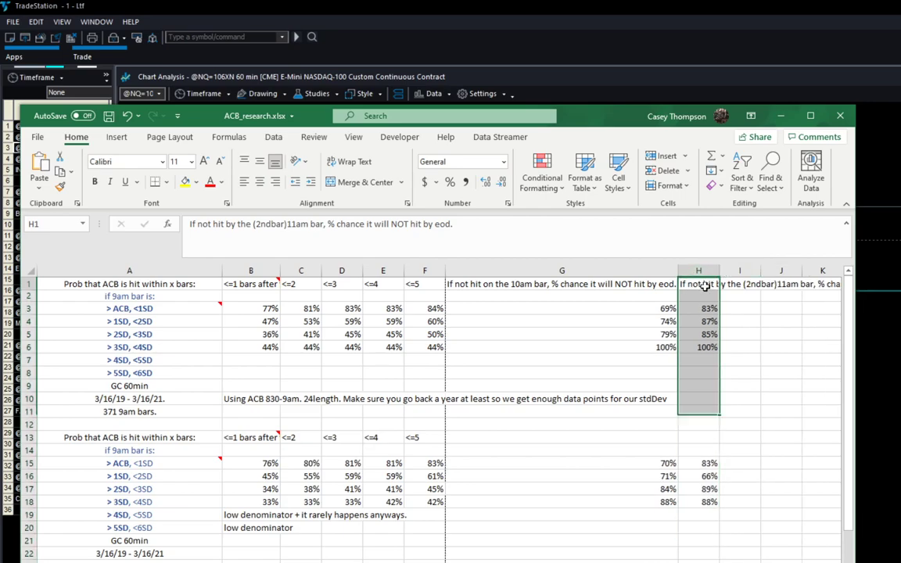
click(556, 285)
drag(679, 273, 495, 274)
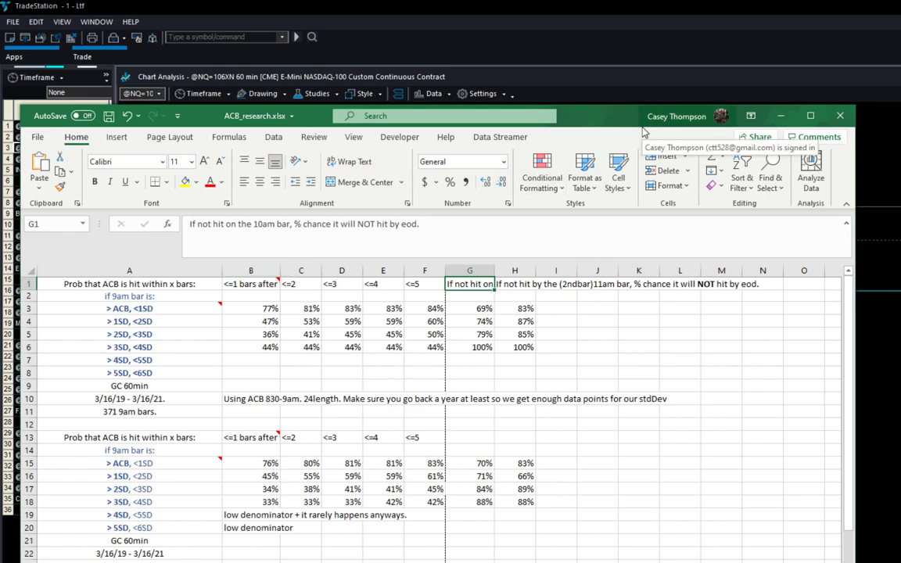
Compare the "> 3SD, <4SD" row's figure for ACB not being hit on the 10am bar with the TradeStation NQ chart
click(476, 349)
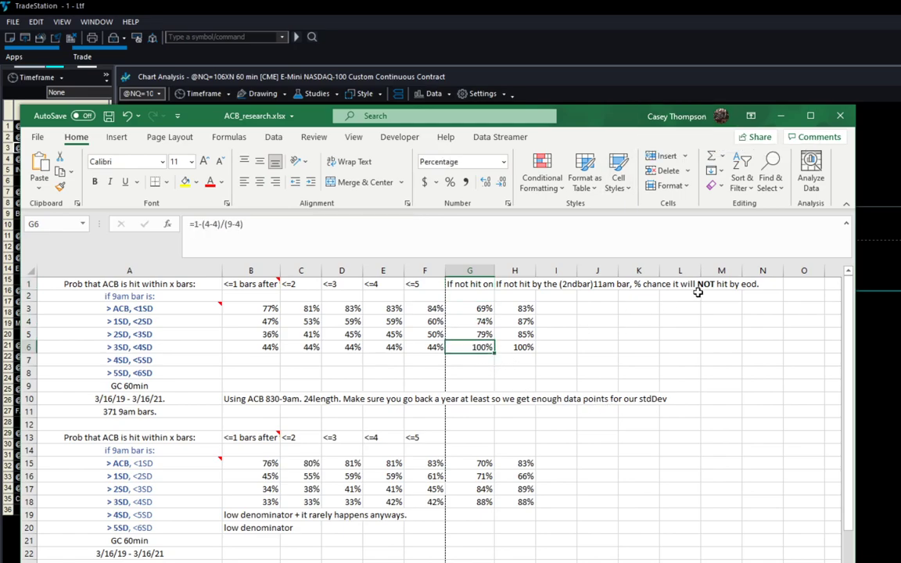
drag(626, 125, 641, 505)
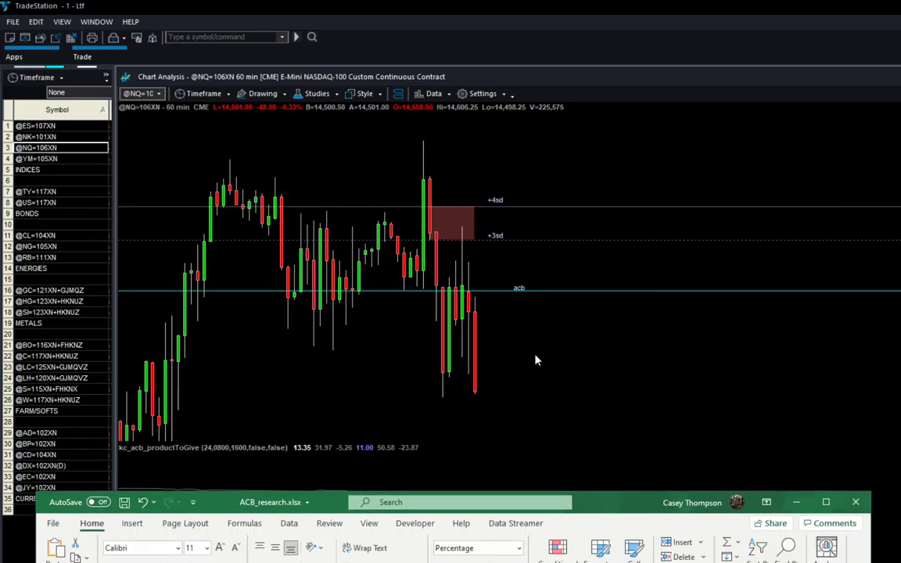
click(534, 357)
mouse_move(469, 352)
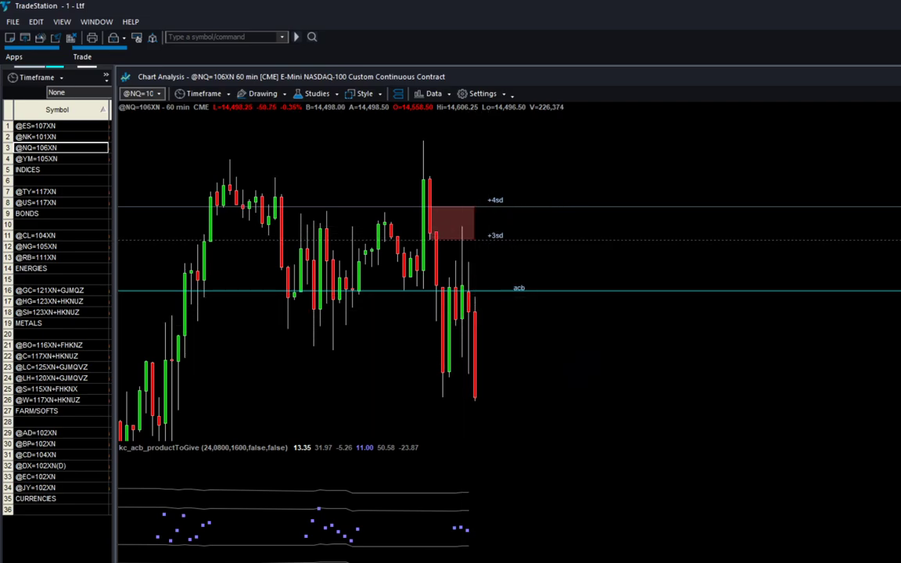
mouse_move(618, 562)
click(669, 558)
drag(654, 501, 621, 423)
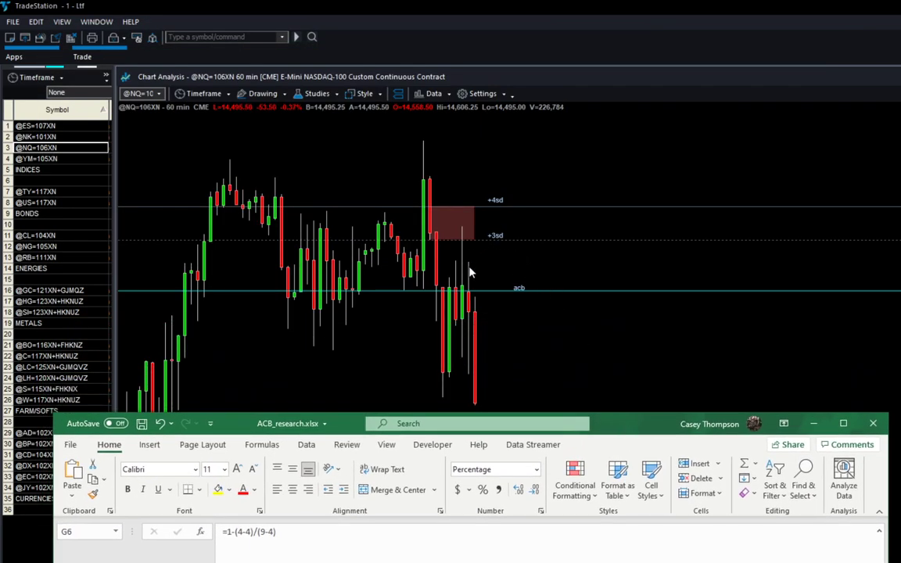
Compare the "> 3SD, <4SD" row's figure for ACB not being hit by the 11am bar with the NQ chart
drag(669, 429, 631, 68)
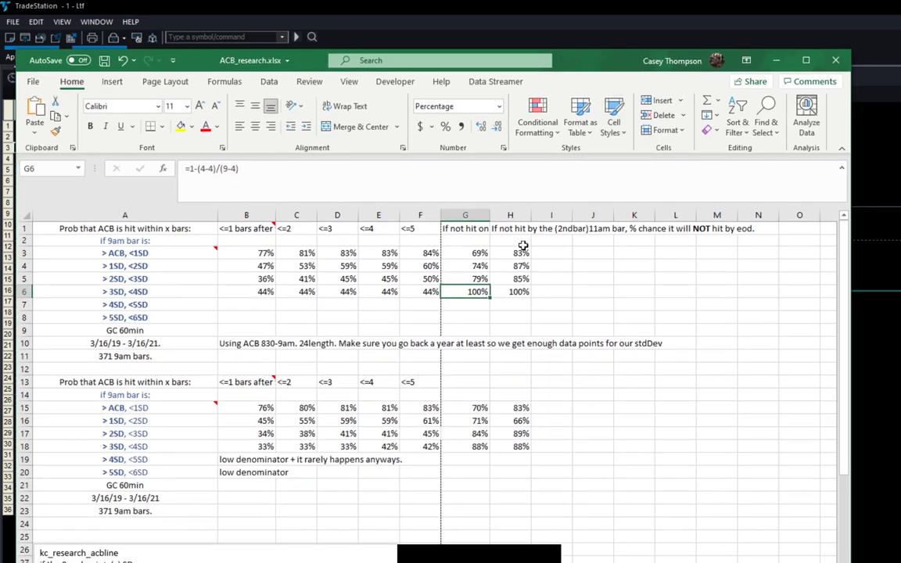
click(516, 231)
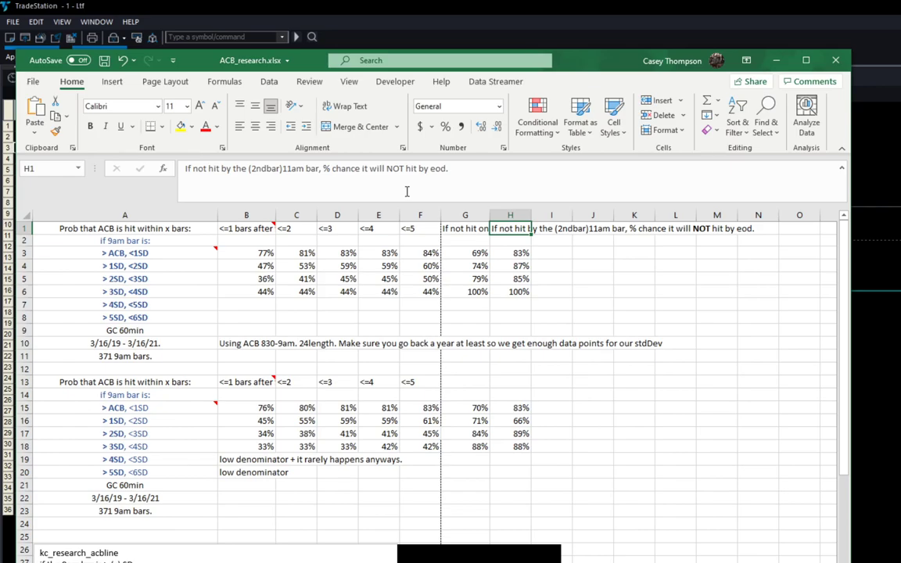
click(519, 292)
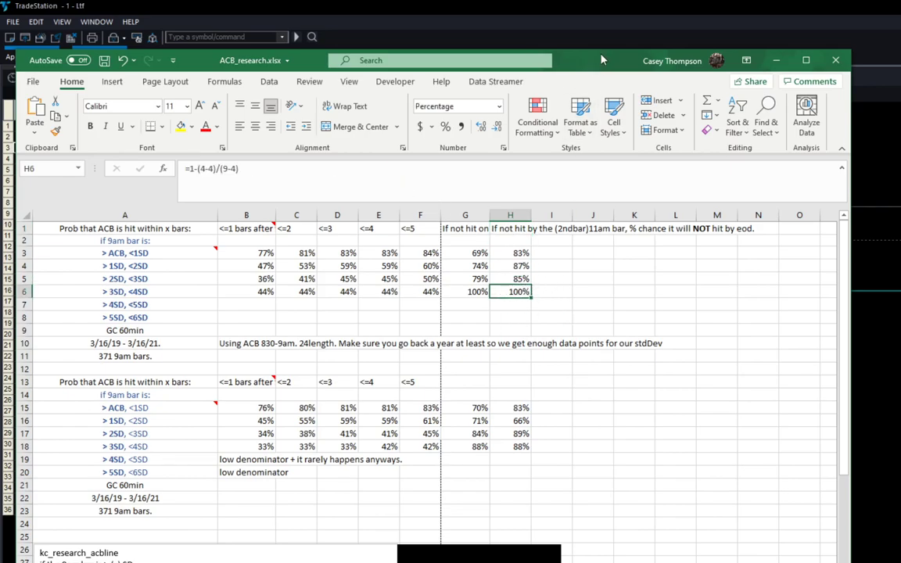
drag(600, 60, 673, 403)
click(523, 342)
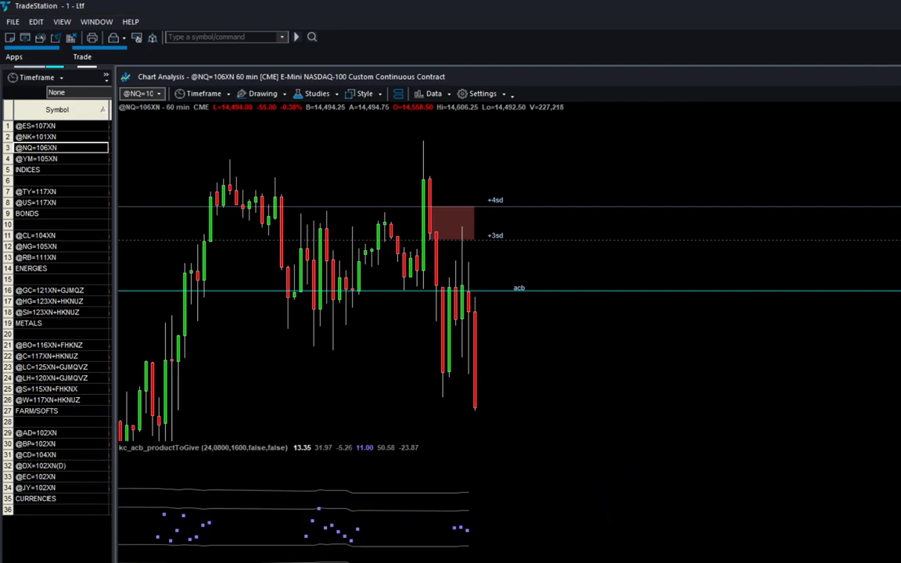
Return to ACB_research.xlsx and read the second table's heading and the note attached to its "> ACB, <1SD" row
click(665, 558)
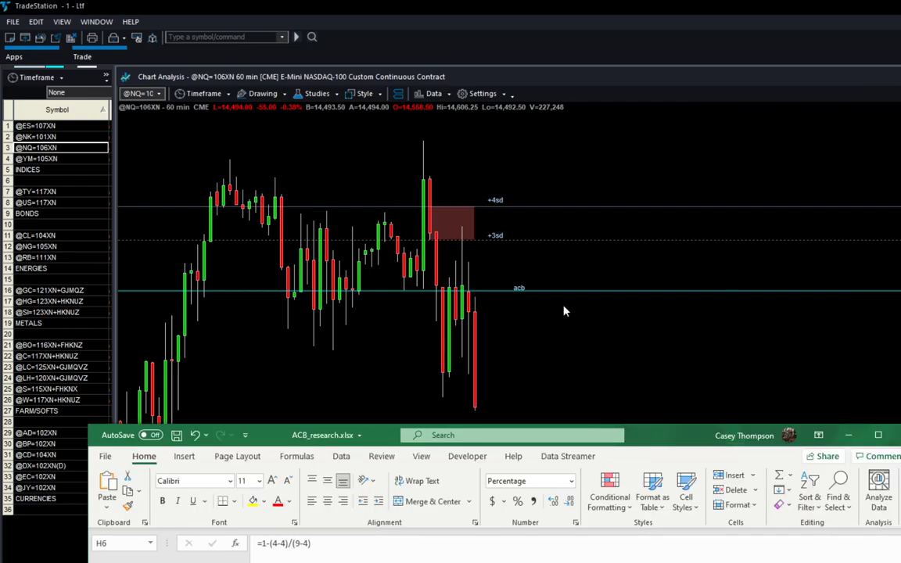
drag(700, 423, 619, 38)
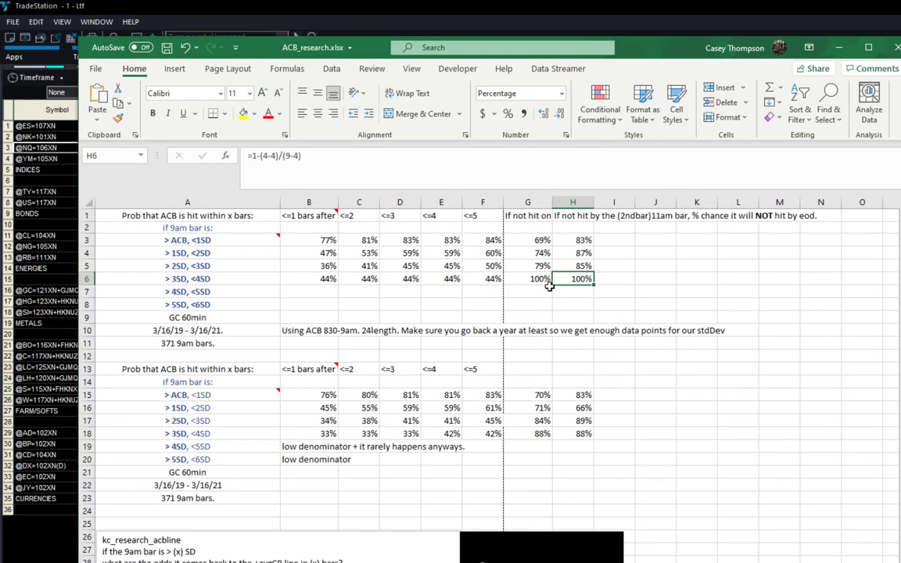
click(539, 267)
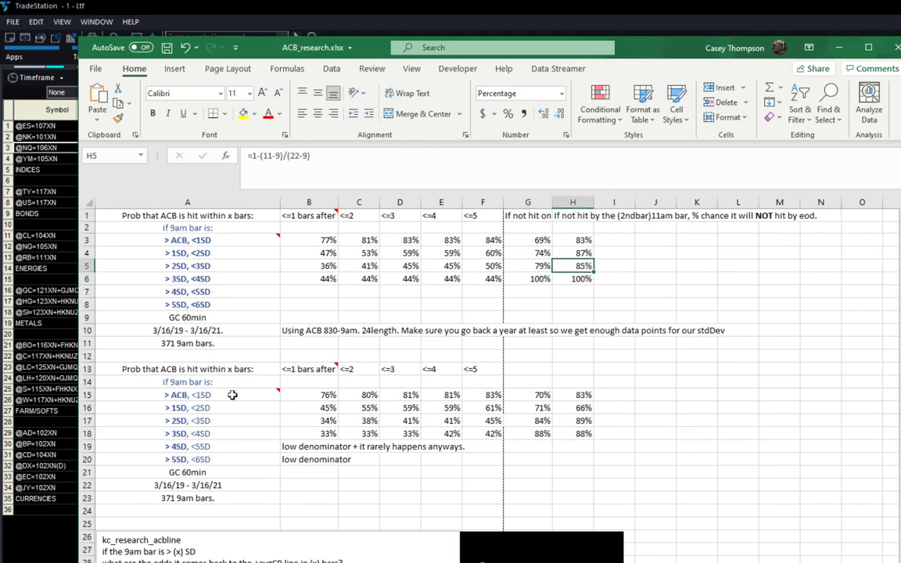
click(193, 370)
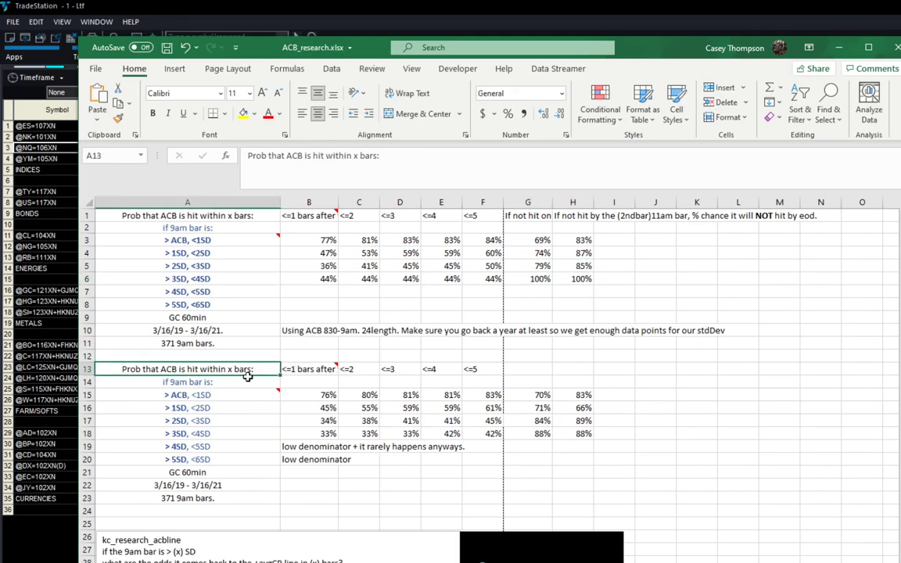
mouse_move(318, 372)
mouse_move(230, 396)
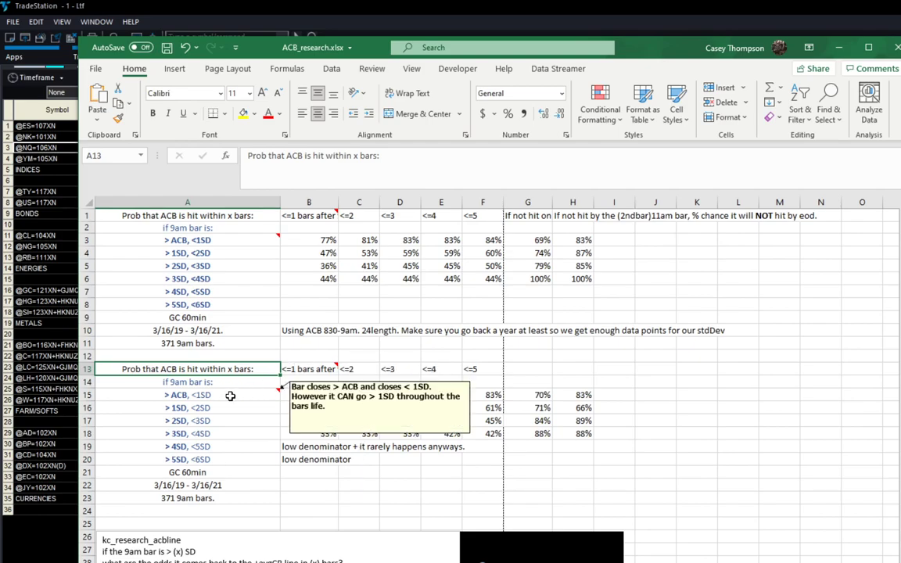
mouse_move(202, 244)
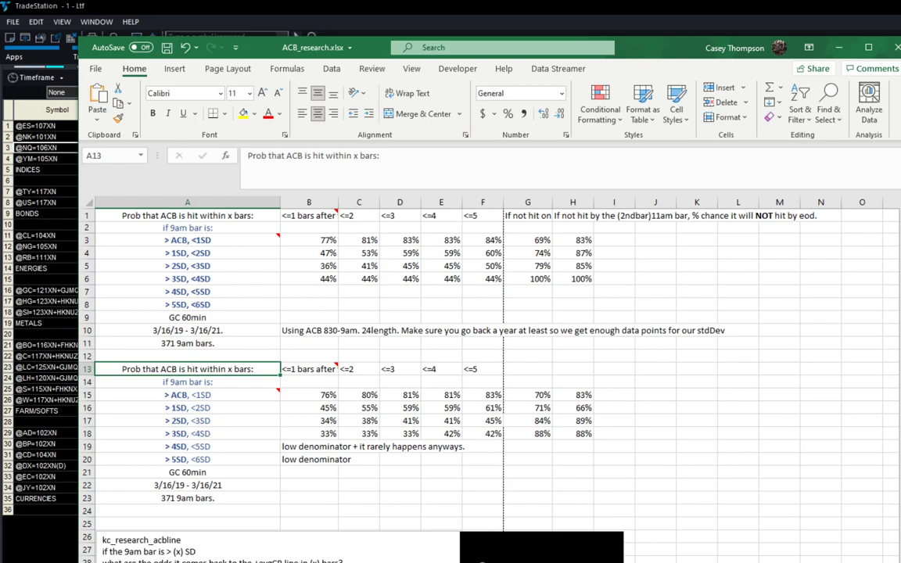
Check the bars on the TradeStation NQ chart and reread the note on the second table's "> ACB, <1SD" row
key(alt+Tab)
drag(462, 370, 459, 367)
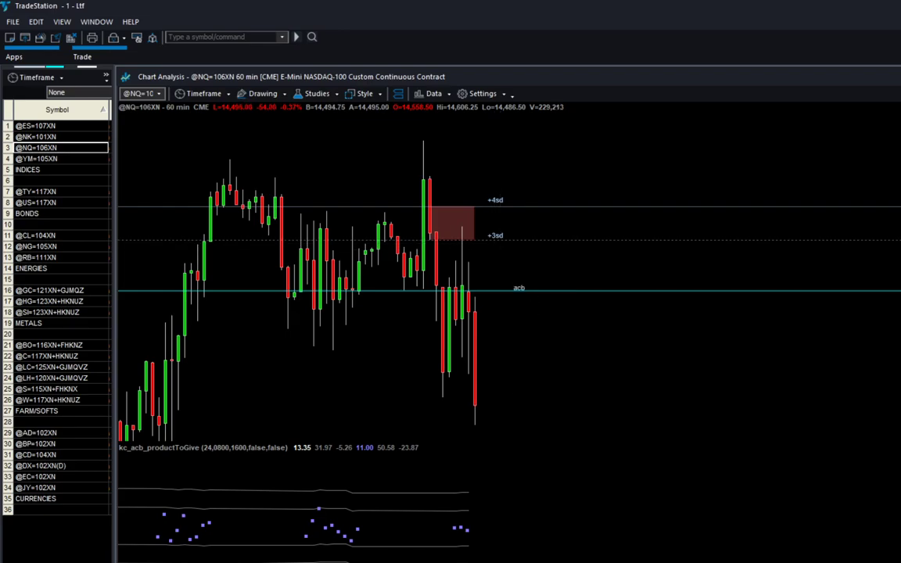
click(657, 548)
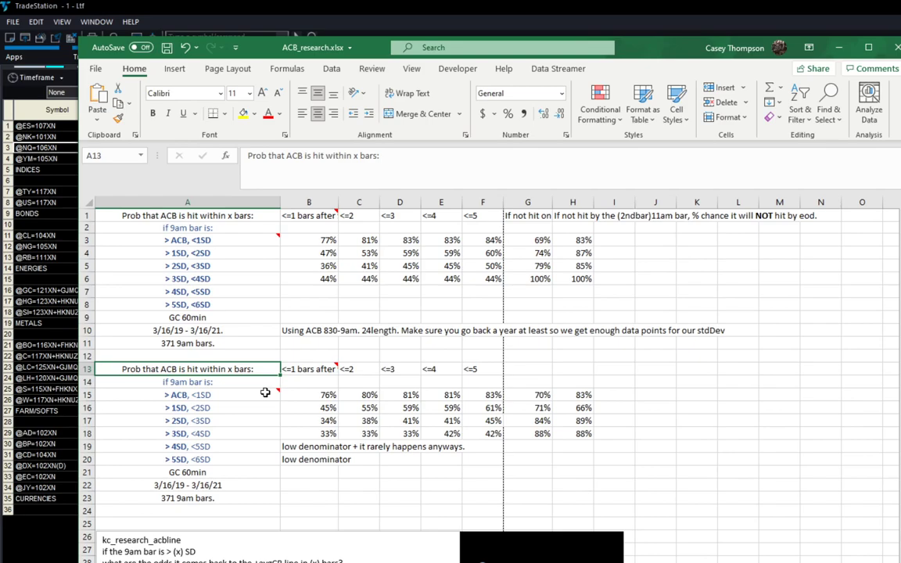
mouse_move(266, 398)
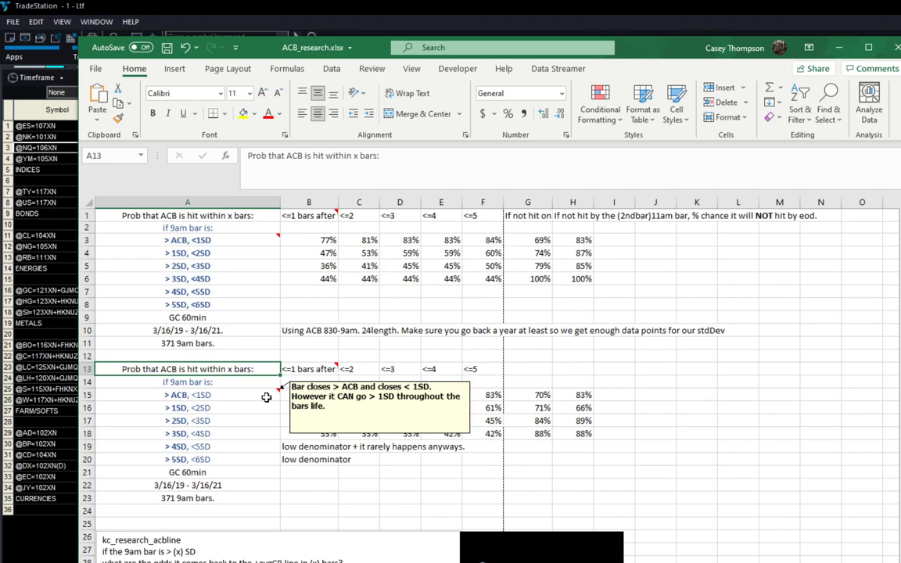
Examine the "> 2SD, <3SD", "> 3SD, <4SD" and "> 1SD, <2SD" rows of the second probability table
click(229, 424)
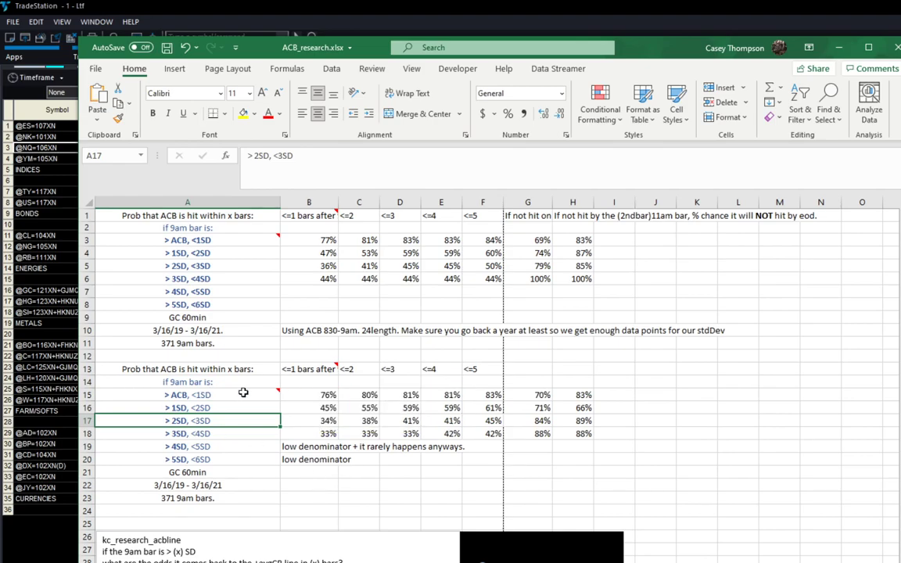
click(184, 433)
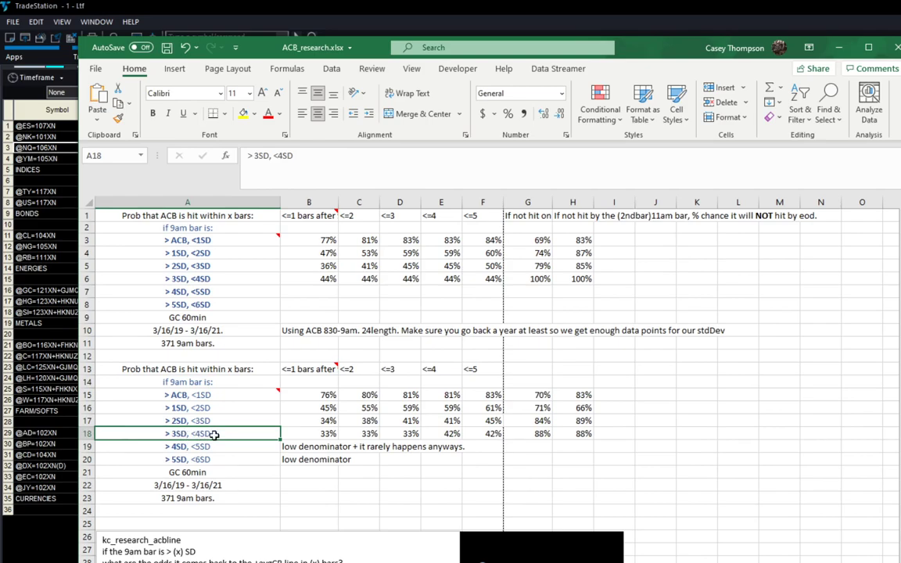
click(235, 422)
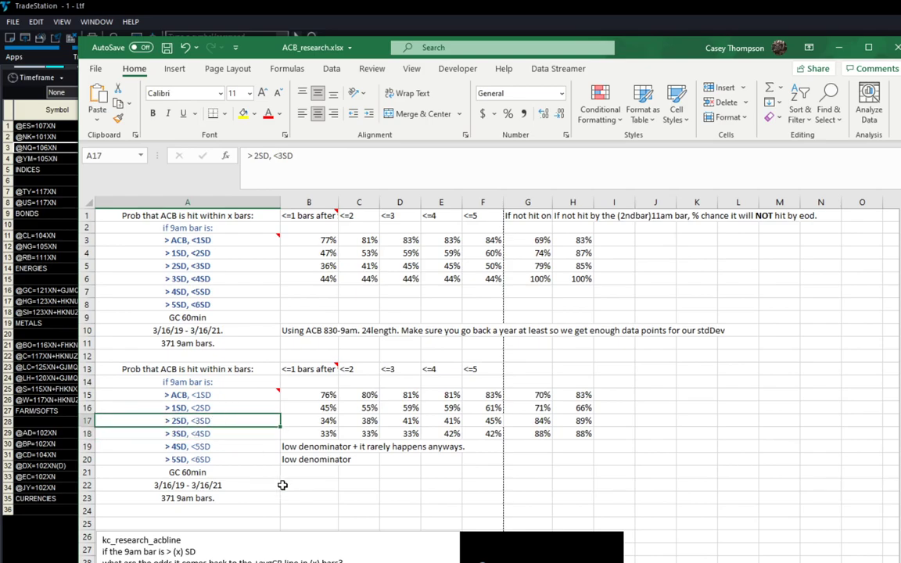
click(212, 409)
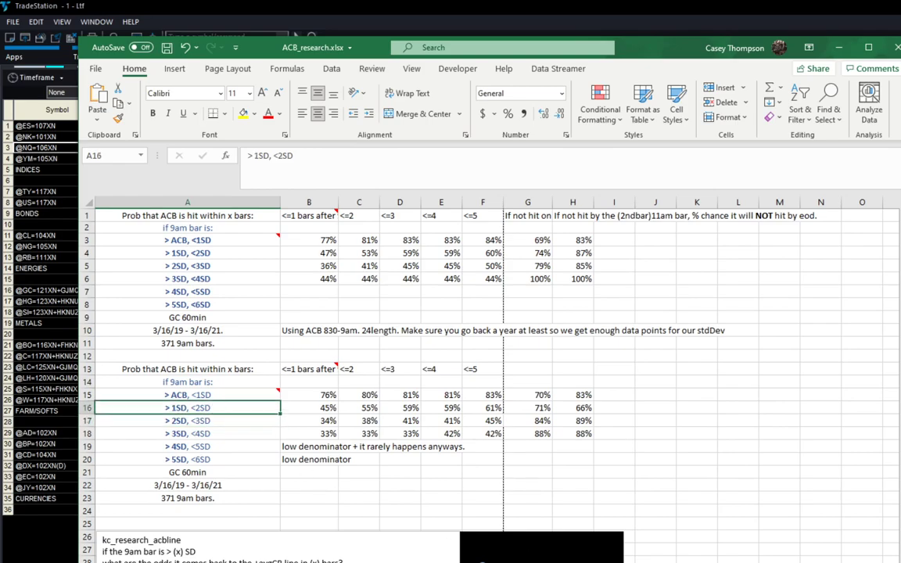
Check the NQ chart's ACB study dots and look up the second table's "> ACB, <1SD" chance of a hit within one bar
key(alt+Tab)
mouse_move(455, 526)
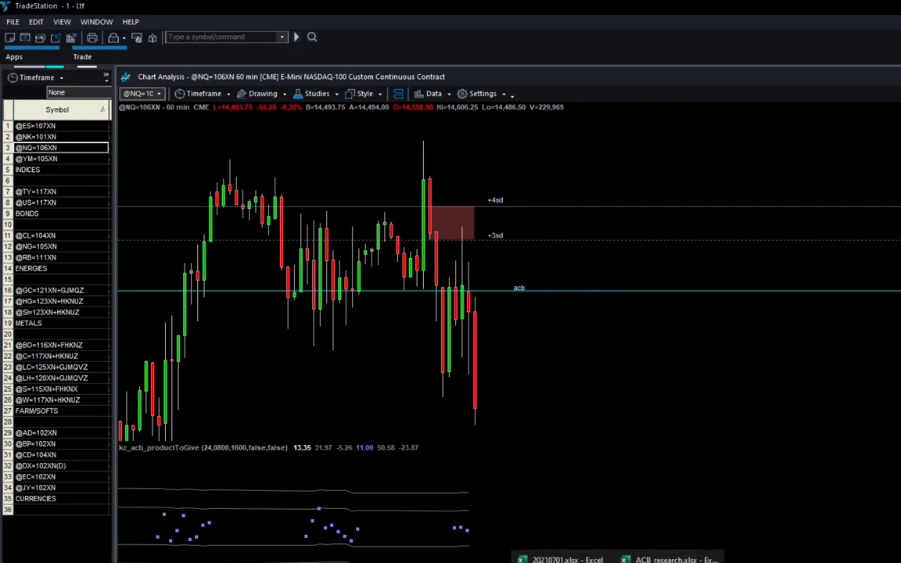
click(603, 501)
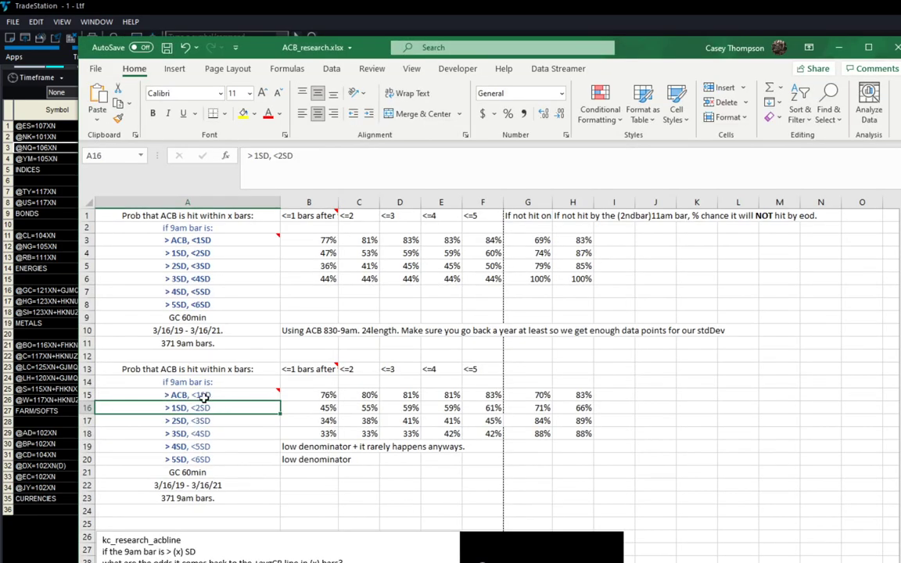
click(198, 397)
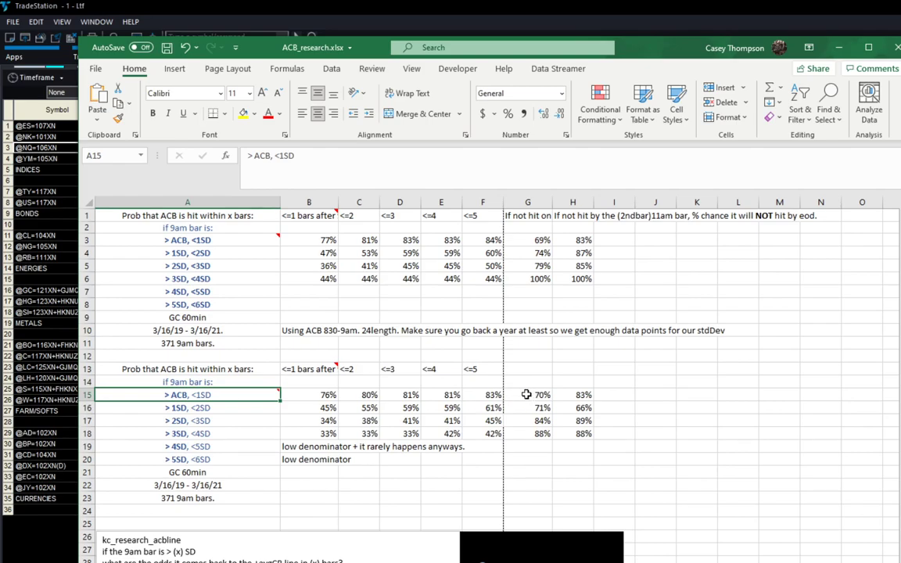
click(313, 396)
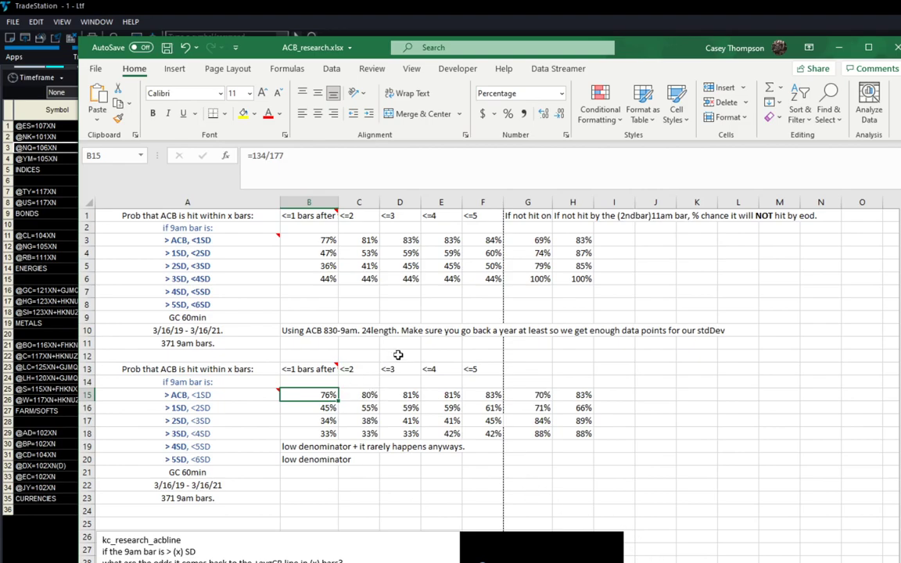
click(842, 49)
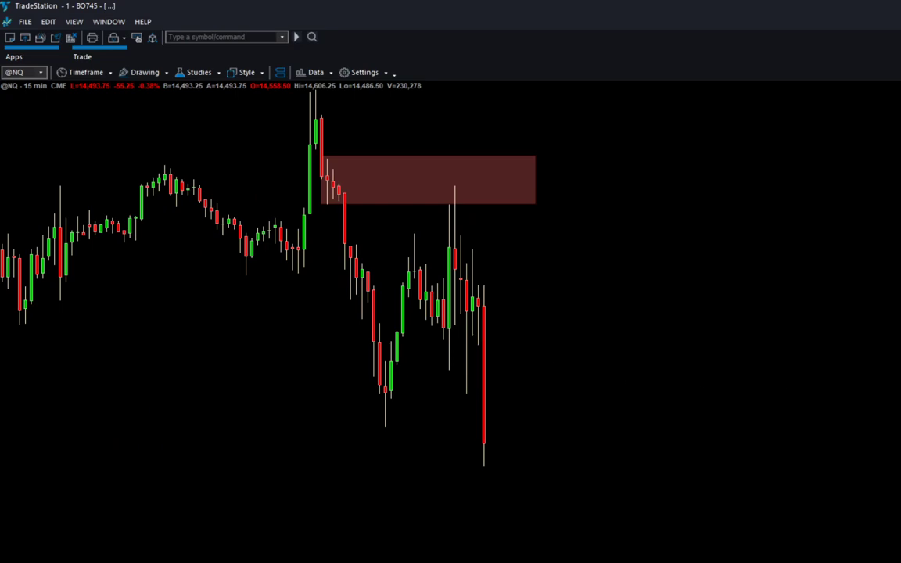
drag(462, 281, 451, 383)
scroll(452, 395, down, 2)
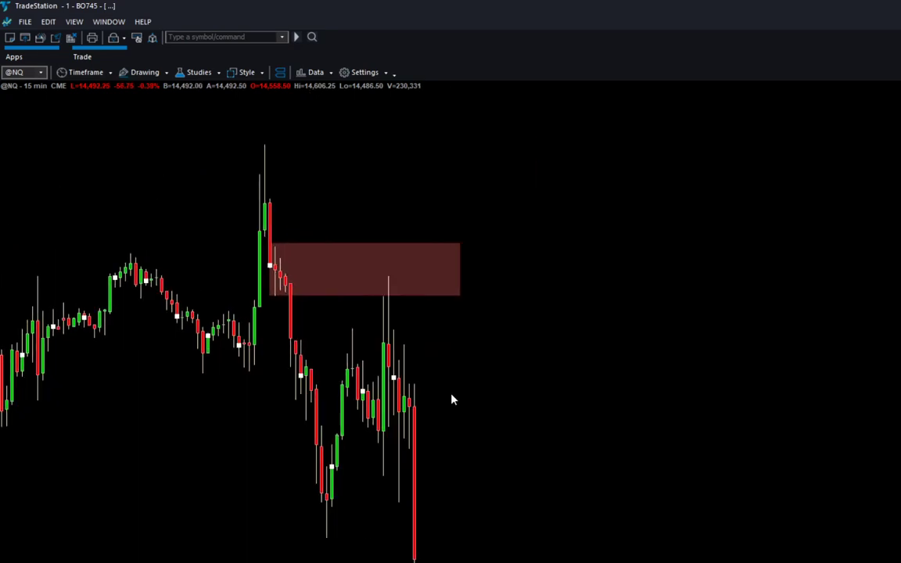
key(ctrl+Down)
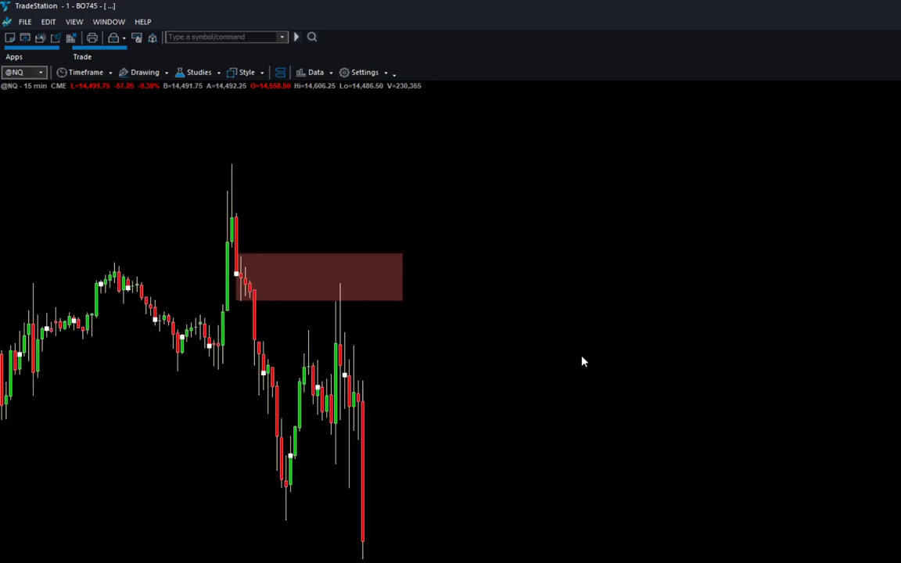
key(Down)
click(398, 385)
drag(345, 380, 560, 356)
click(611, 331)
key(Down)
key(ctrl+Down)
key(ctrl+Down)
key(ctrl+Down)
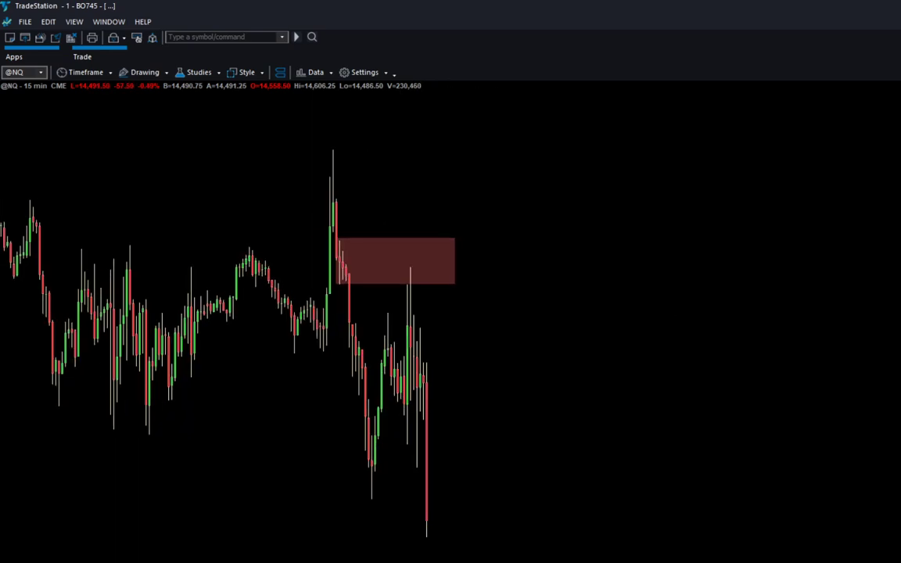
drag(403, 406, 504, 322)
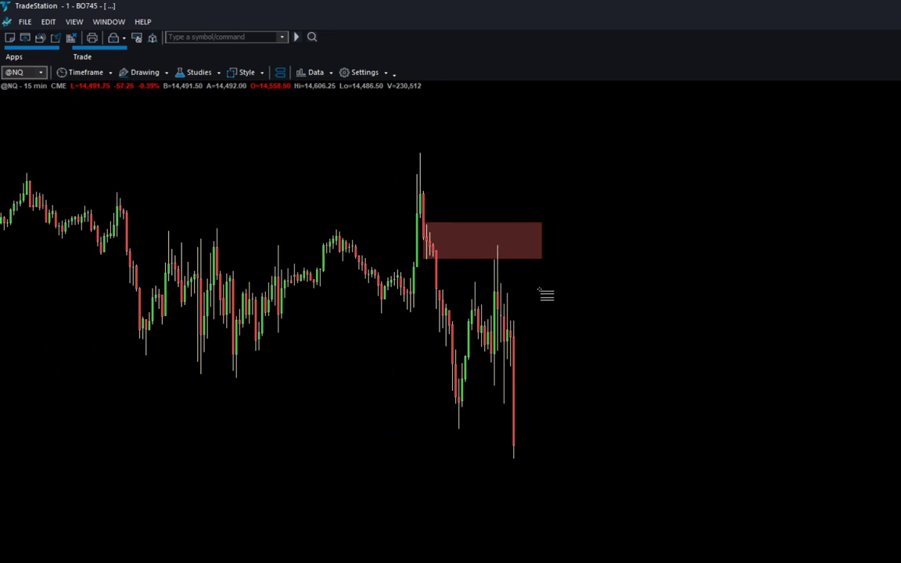
click(432, 262)
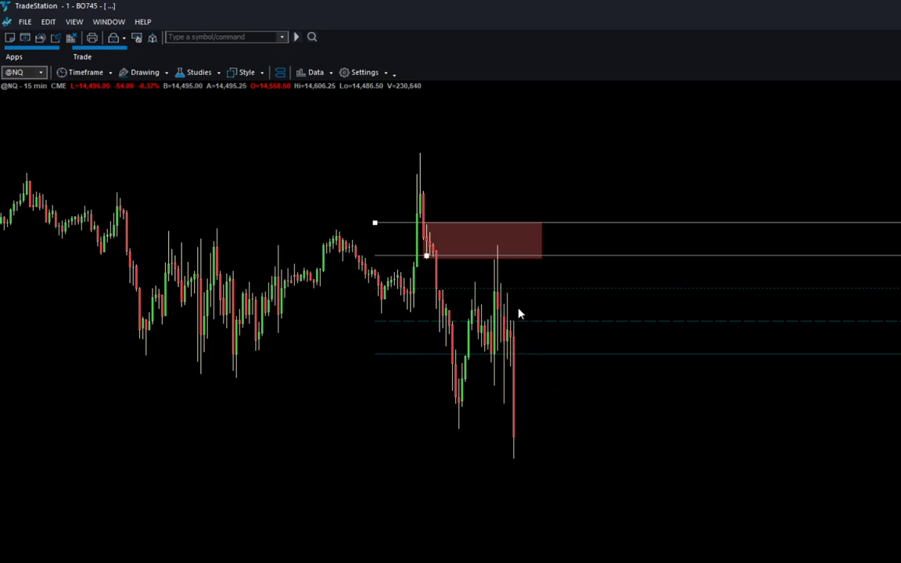
double_click(545, 357)
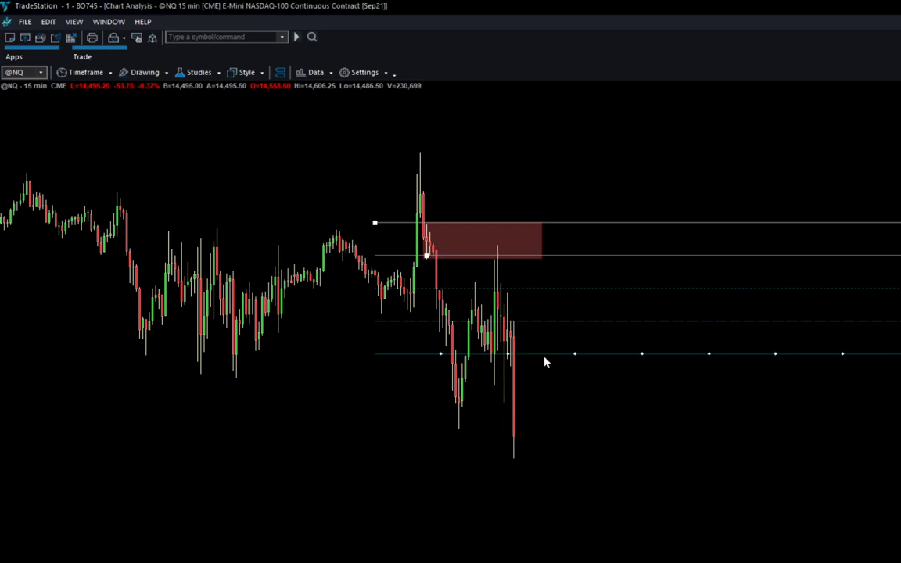
drag(336, 375, 365, 375)
text(700)
key(Return)
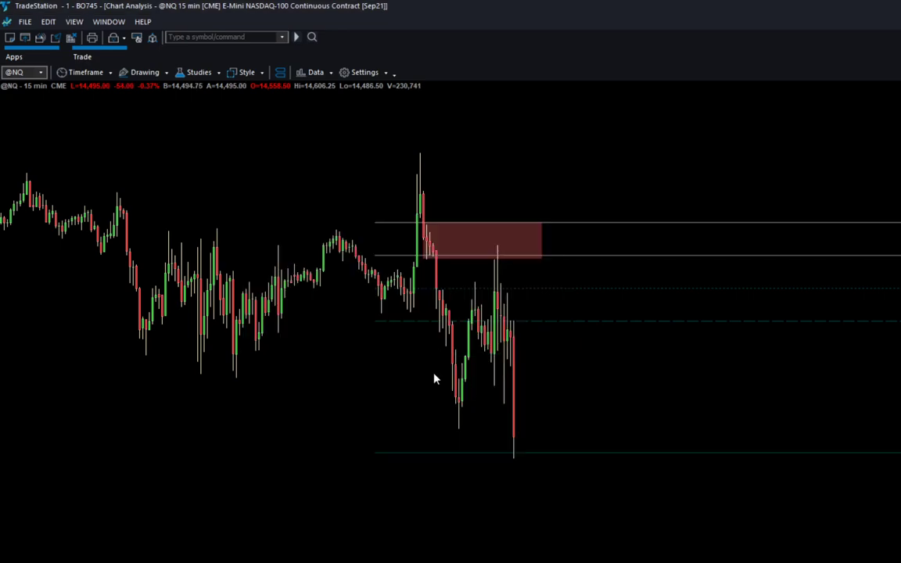
click(528, 453)
key(Delete)
scroll(837, 526, left, 5)
scroll(507, 331, down, 6)
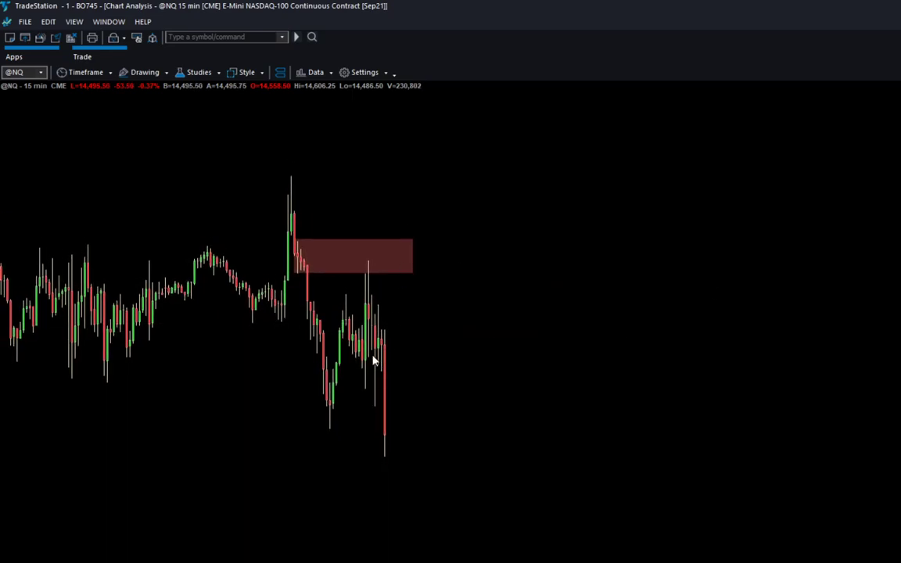
drag(375, 360, 226, 313)
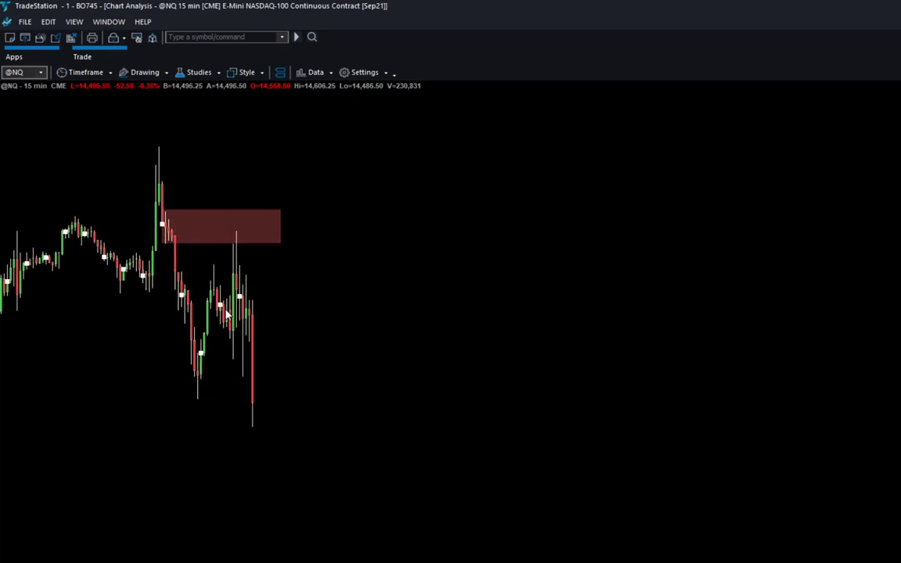
drag(230, 312, 294, 296)
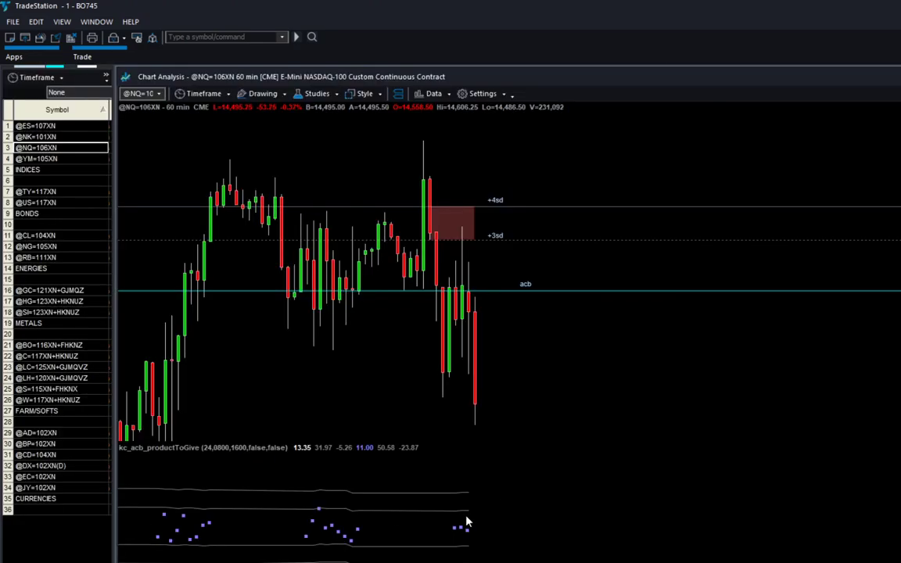
double_click(463, 519)
click(571, 209)
double_click(457, 530)
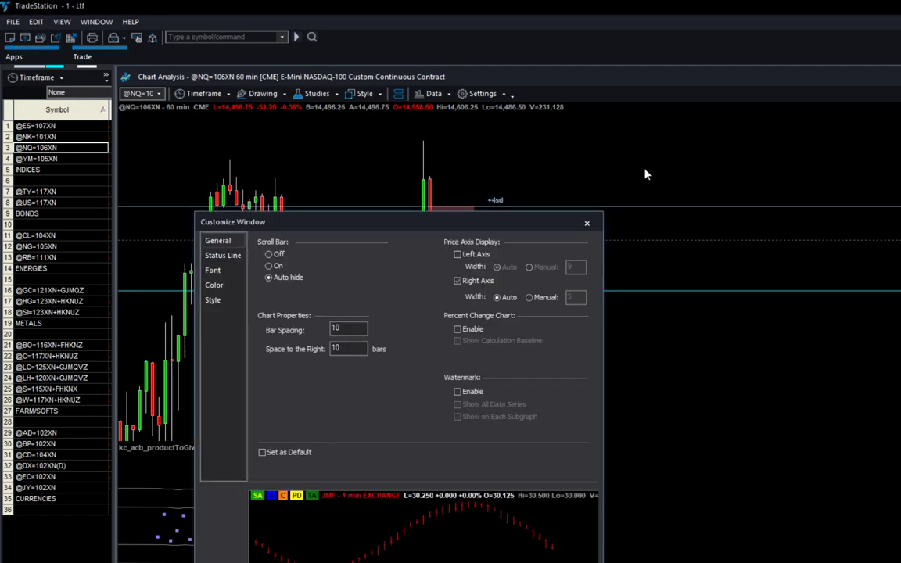
click(587, 223)
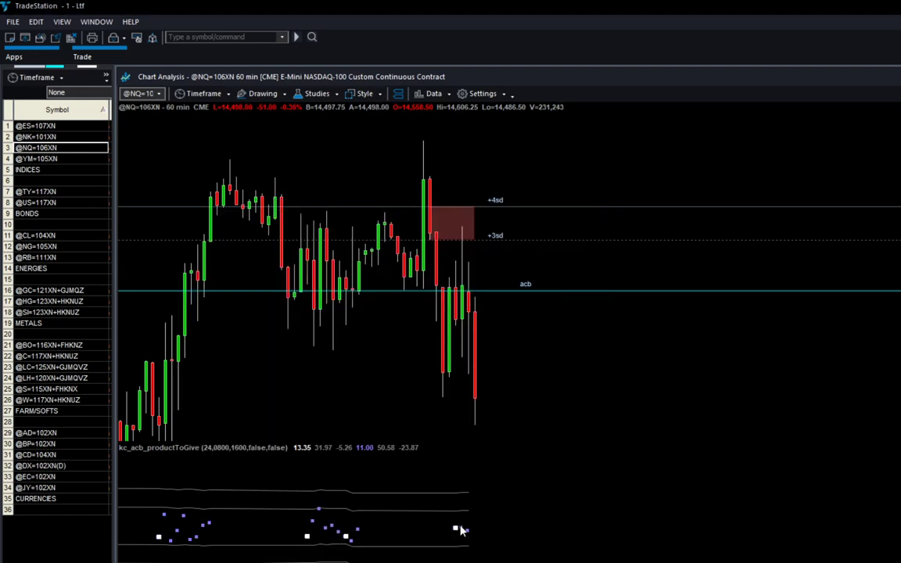
double_click(460, 530)
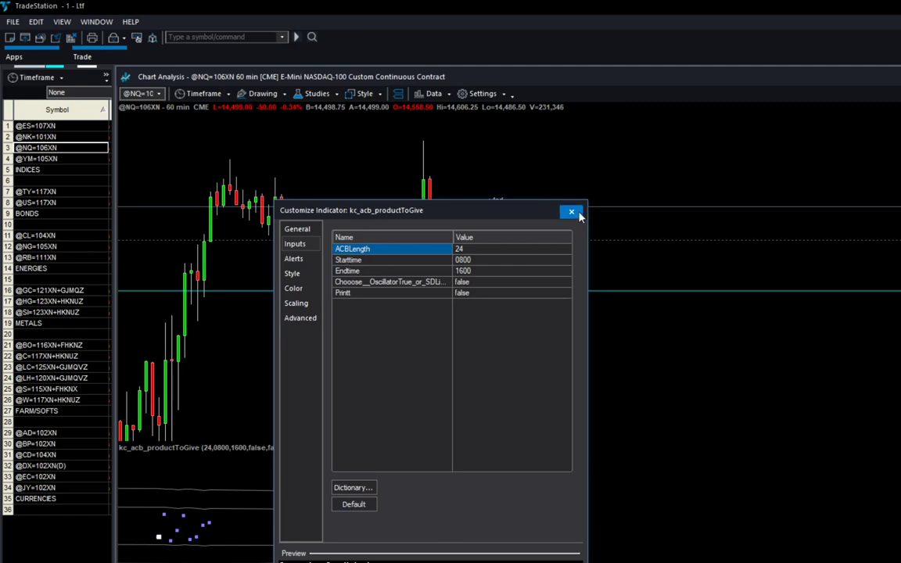
click(571, 211)
click(317, 93)
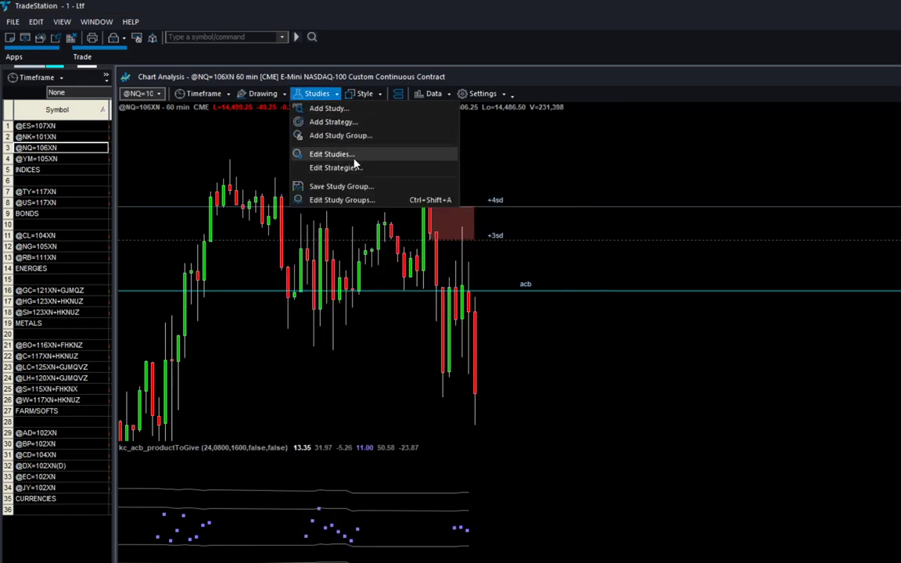
click(350, 155)
click(504, 190)
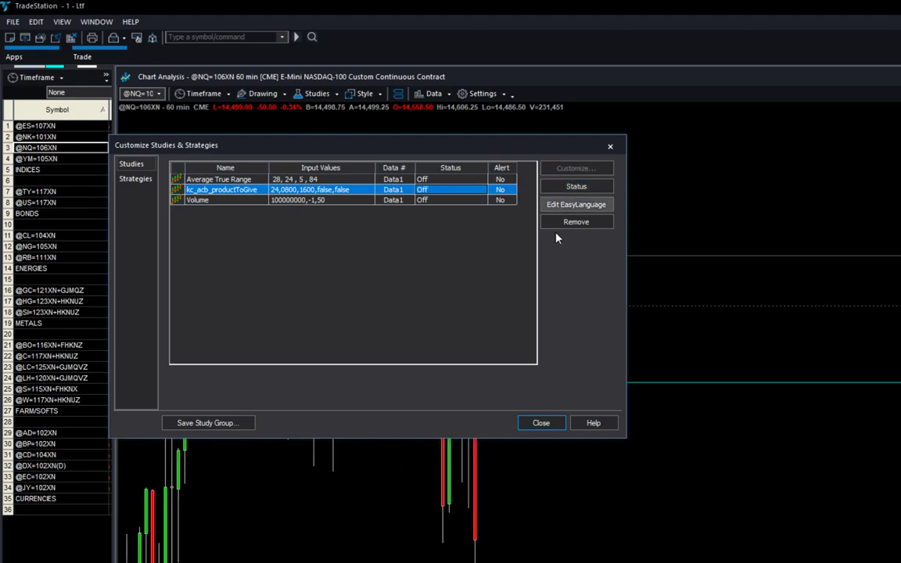
click(548, 426)
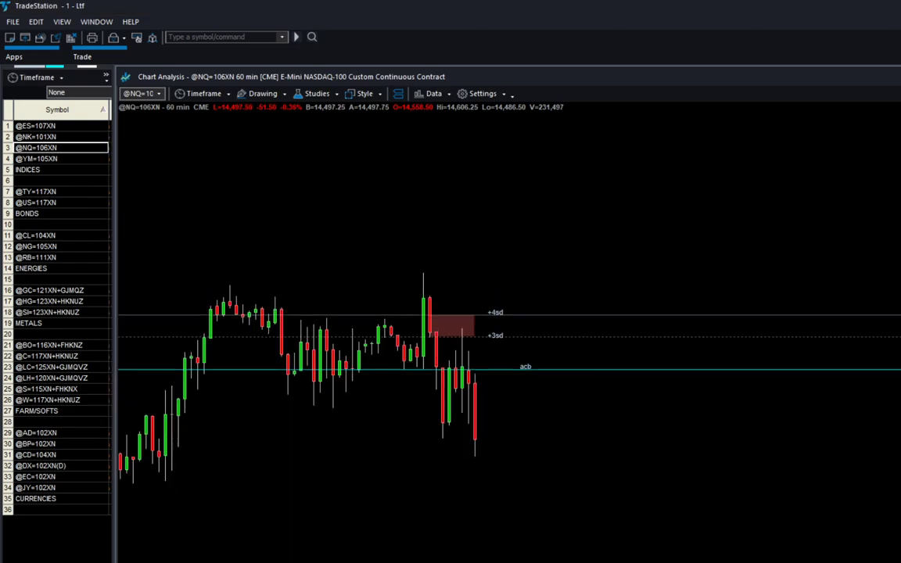
Examine the 60-minute NQ bars around the +4sd, +3sd and acb levels with tighter bar spacing and more history in view
drag(476, 402, 496, 396)
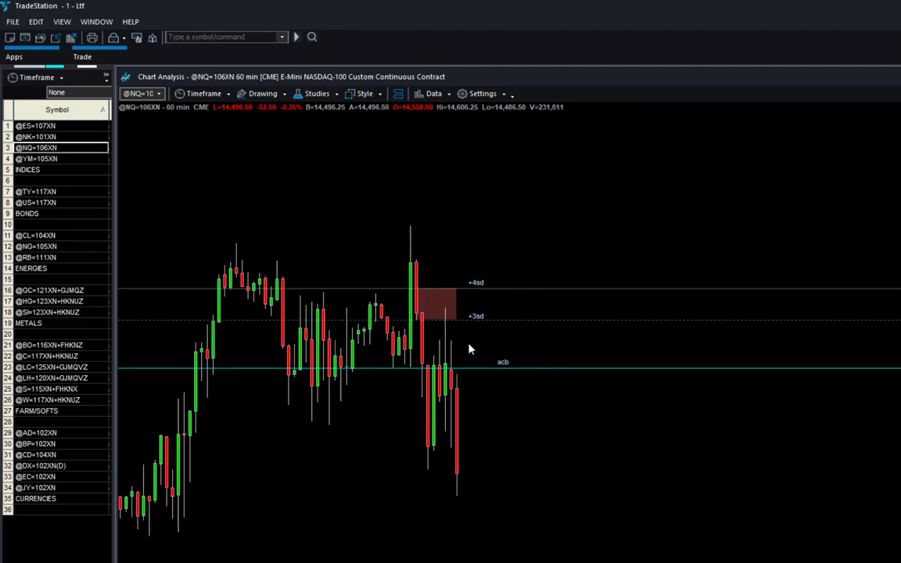
drag(451, 352, 451, 338)
key(Down)
key(Down)
key(Down)
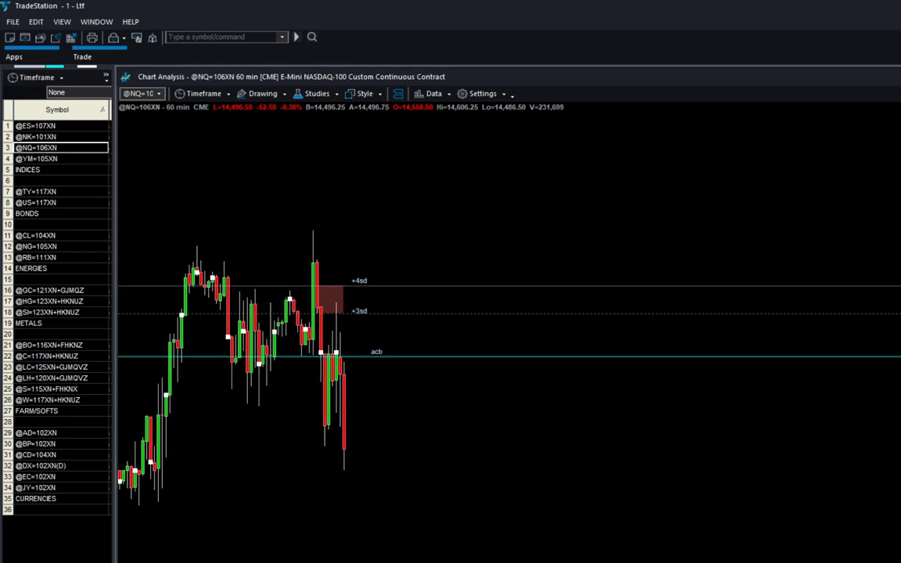
drag(341, 385, 465, 387)
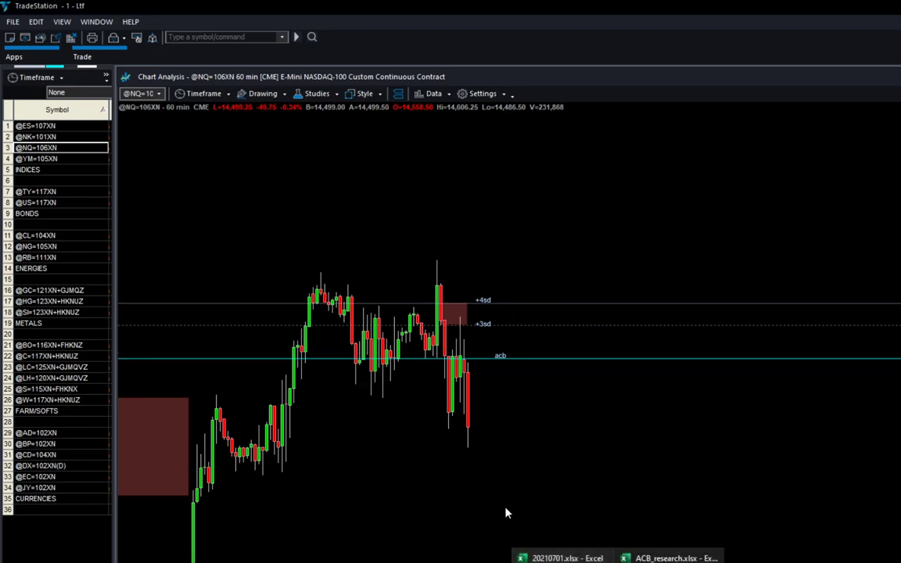
Look up the first table's "> 3SD, <4SD" chance of an ACB hit within one bar in ACB_research.xlsx
click(669, 557)
click(323, 279)
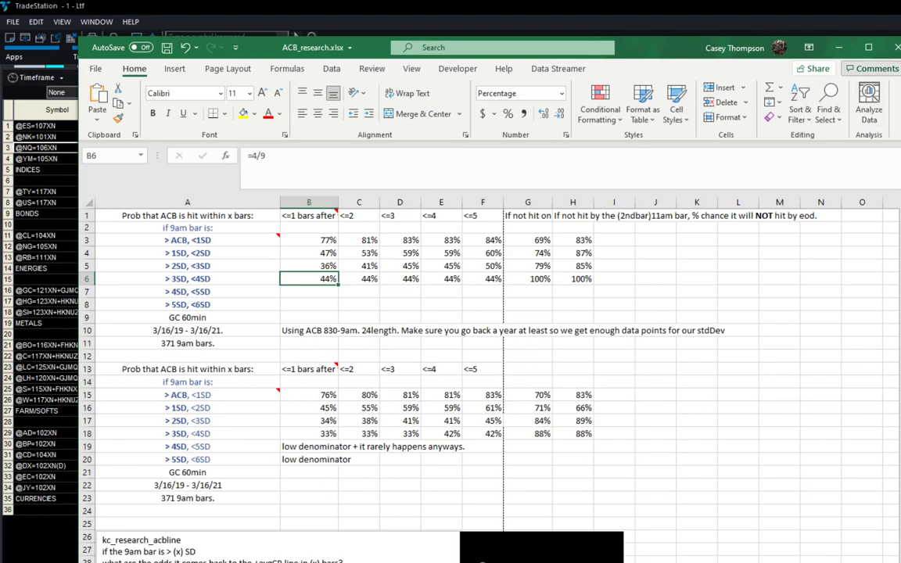
click(840, 47)
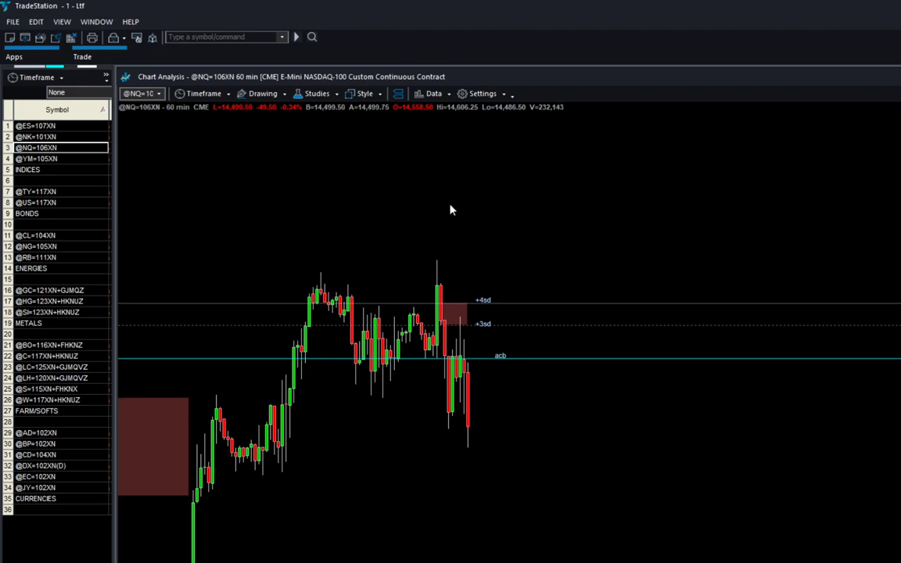
Bring ACB_research.xlsx back up in Excel and go to its sheet of 60-minute standard deviation statistics
click(618, 562)
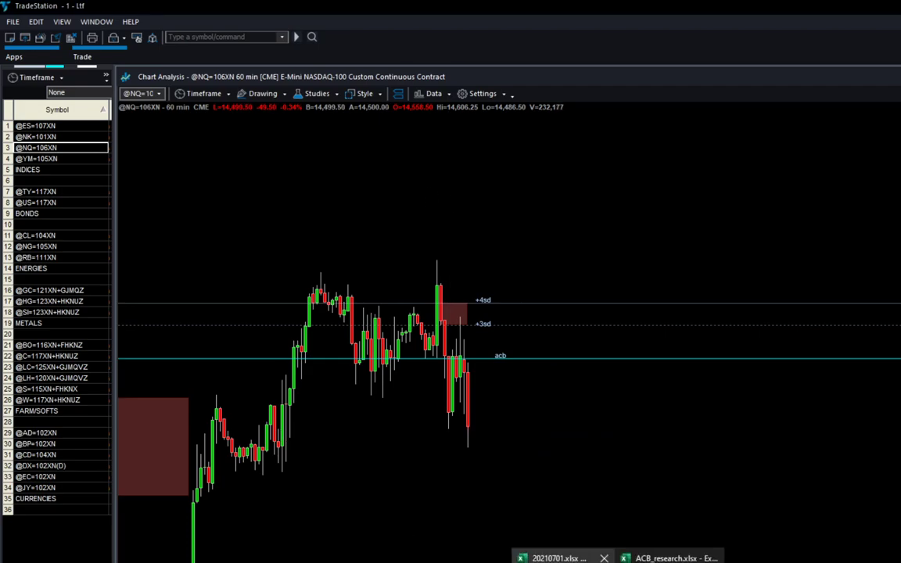
click(567, 559)
click(618, 562)
click(669, 558)
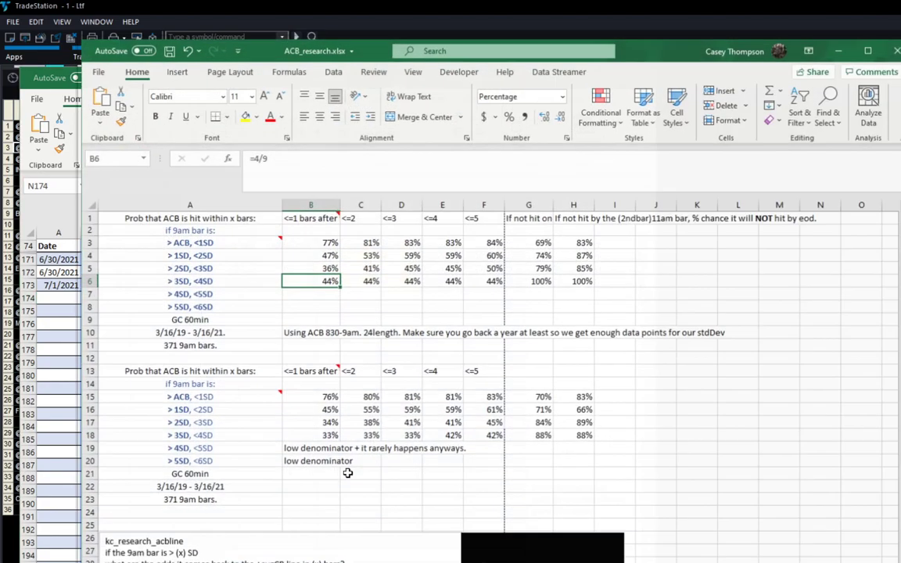
drag(361, 52, 344, 15)
key(ctrl+Page_Down)
key(ctrl+Page_Down)
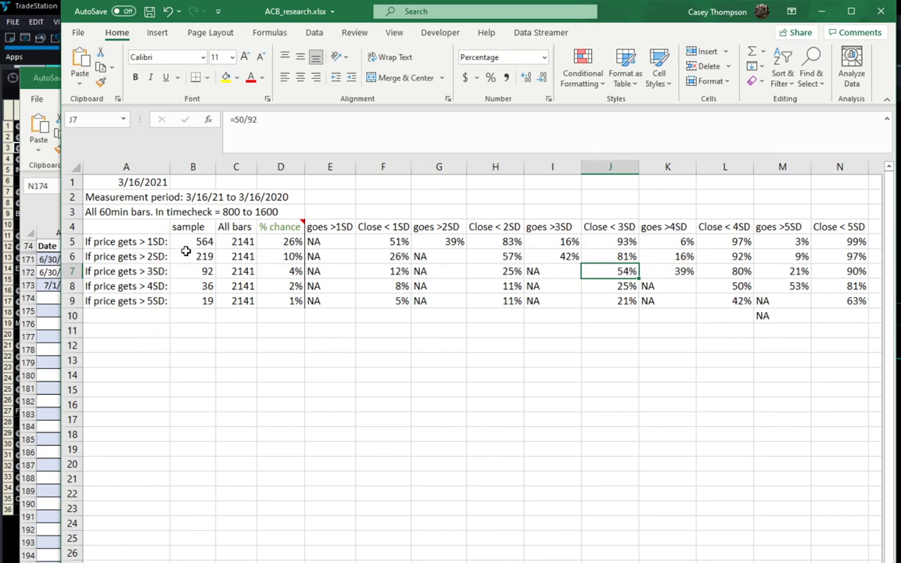
Read the "If price gets > 3SD" row's sample, "Close < 3SD" and "goes >4SD" values, and return to the TradeStation chart
drag(210, 270, 239, 271)
click(560, 269)
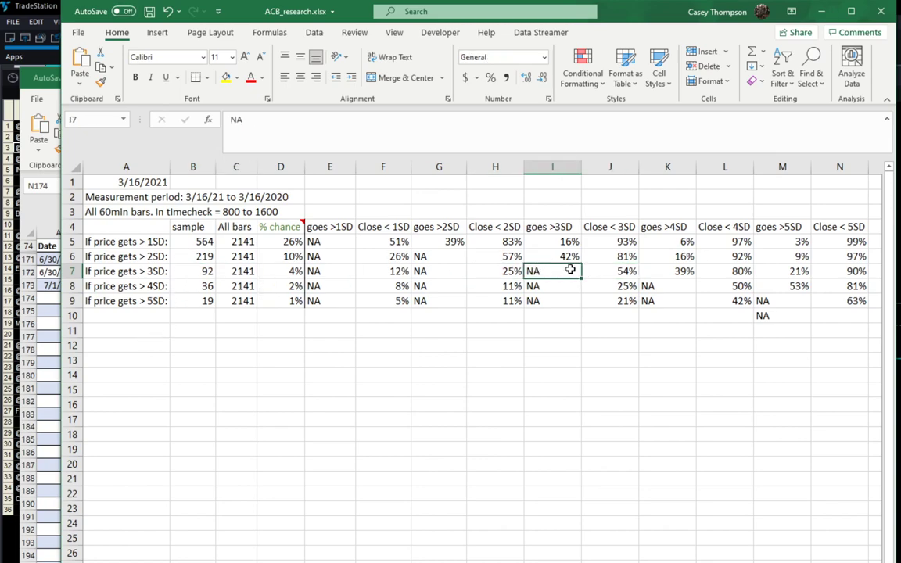
click(585, 279)
click(596, 273)
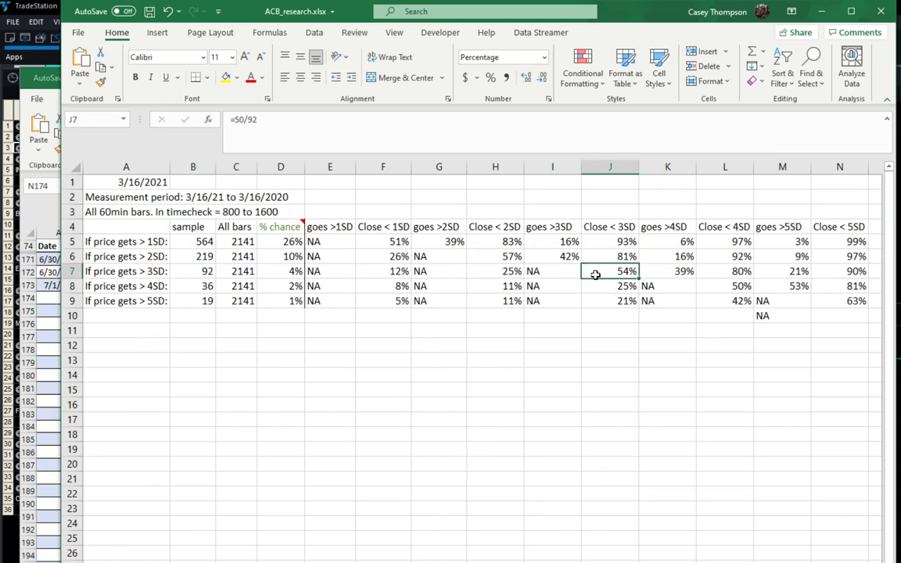
click(677, 268)
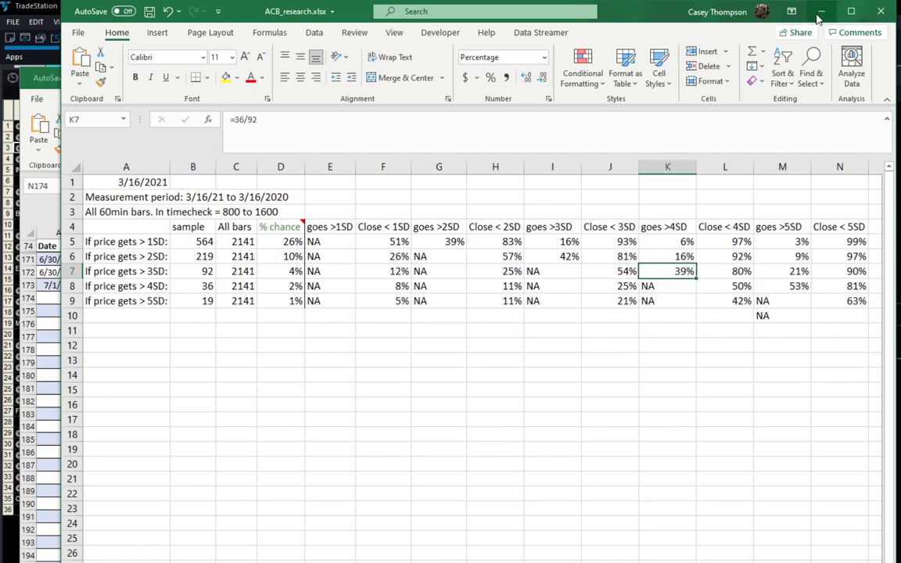
click(762, 11)
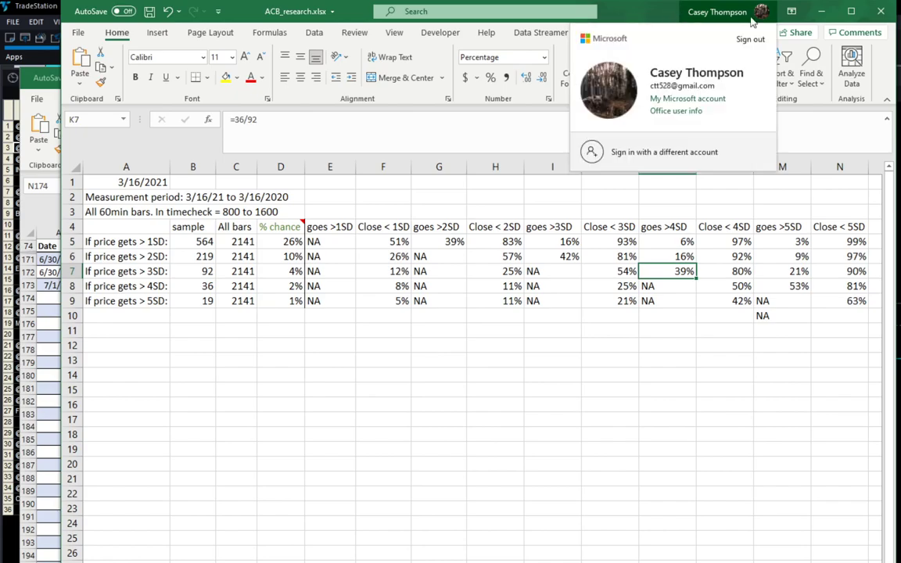
click(822, 11)
click(581, 78)
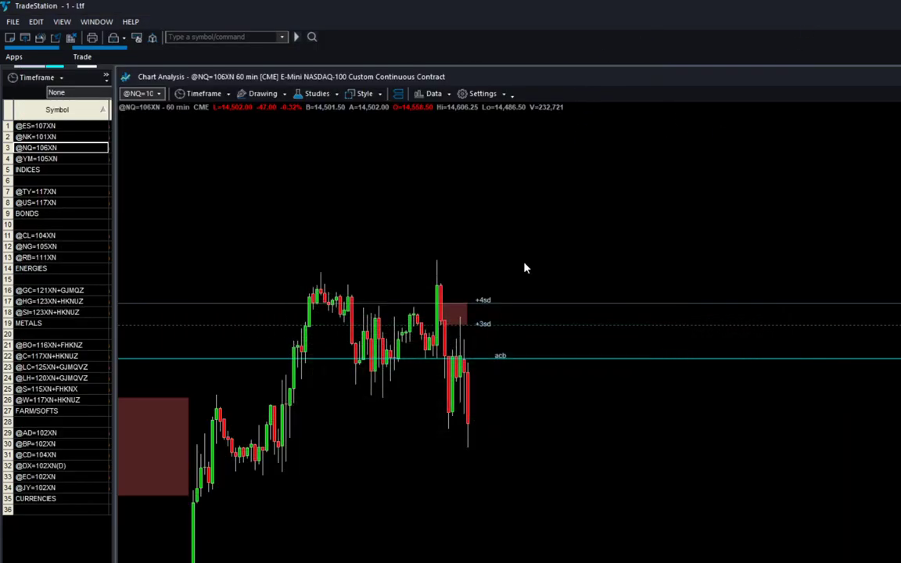
drag(510, 308, 494, 286)
drag(440, 286, 532, 226)
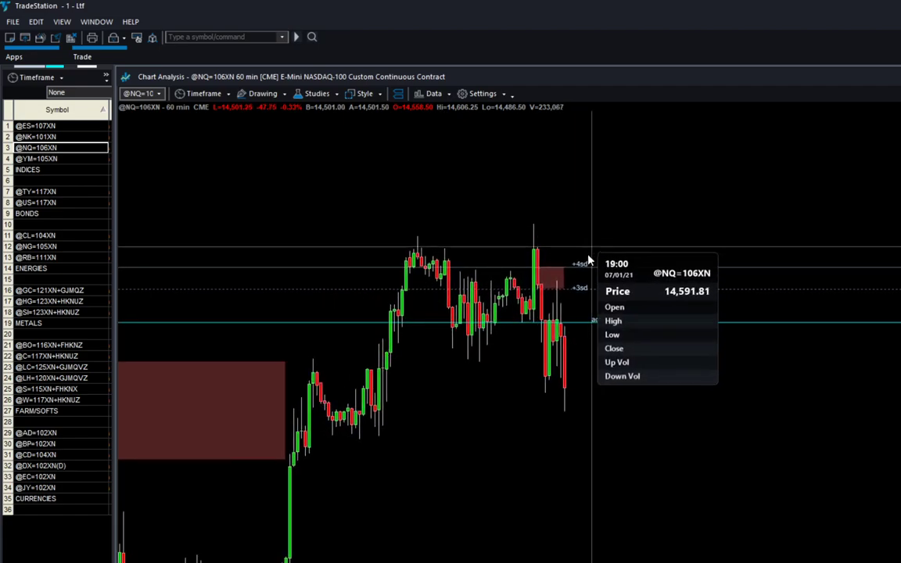
drag(556, 359, 567, 348)
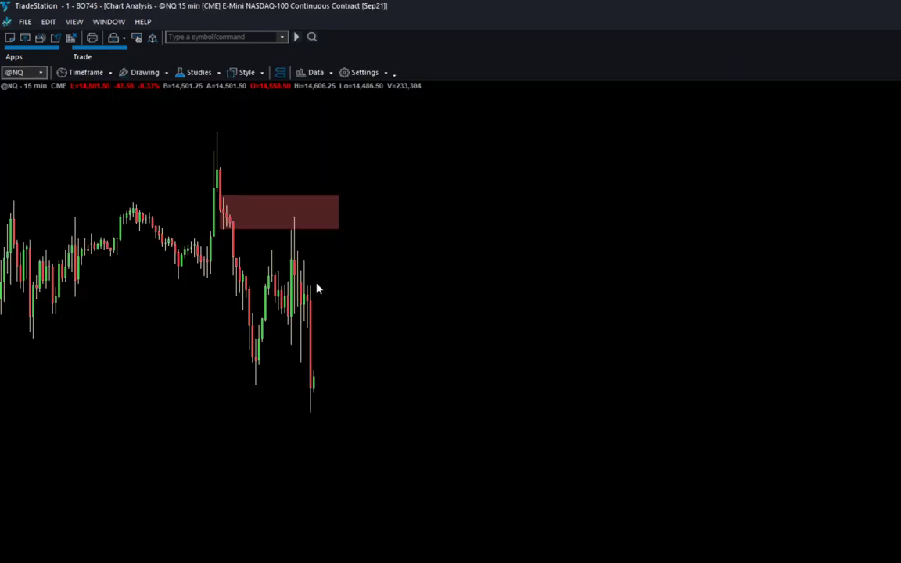
drag(316, 293, 664, 386)
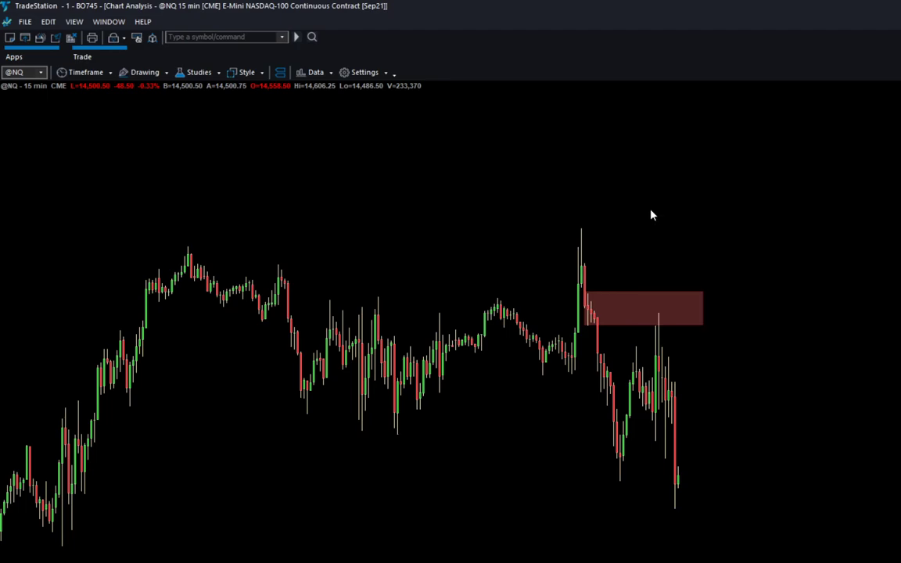
key(5)
drag(777, 261, 534, 252)
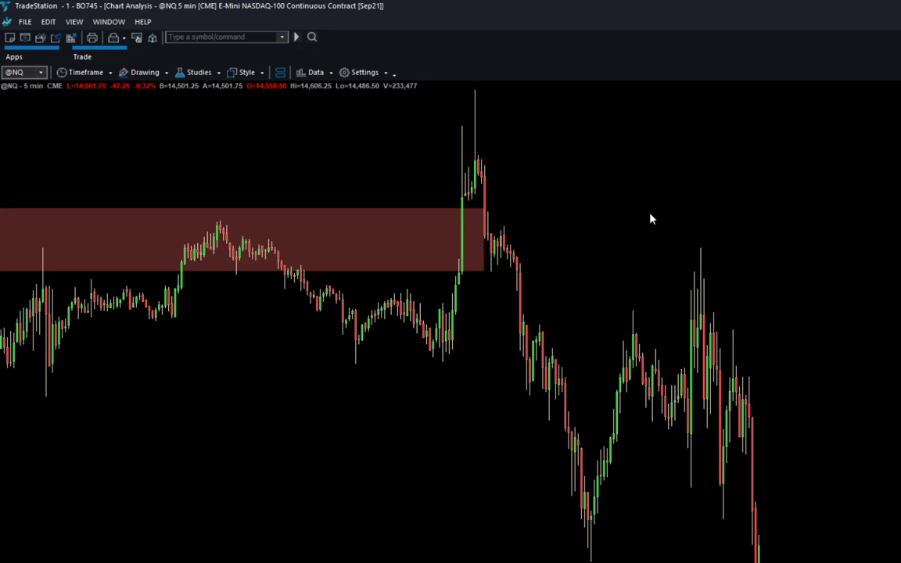
text(60)
key(Return)
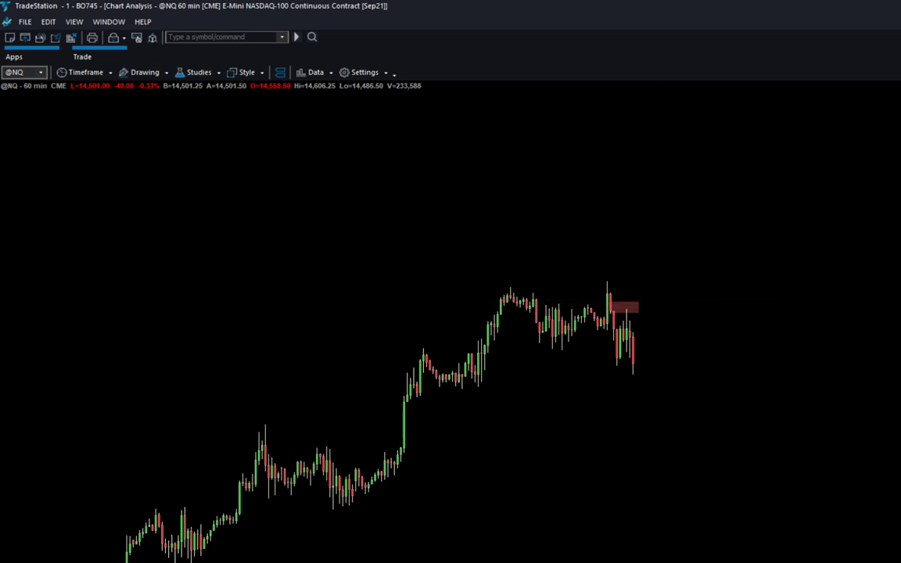
Look up the "> 3SD" row's "Close < 4SD" and "goes >5SD" chances in ACB_research.xlsx and return to TradeStation
mouse_move(618, 562)
click(672, 556)
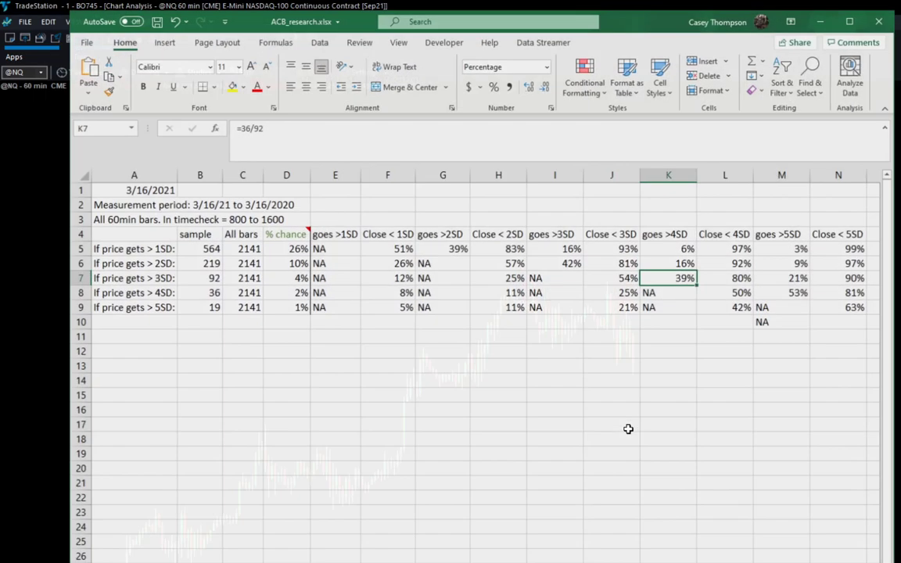
click(745, 272)
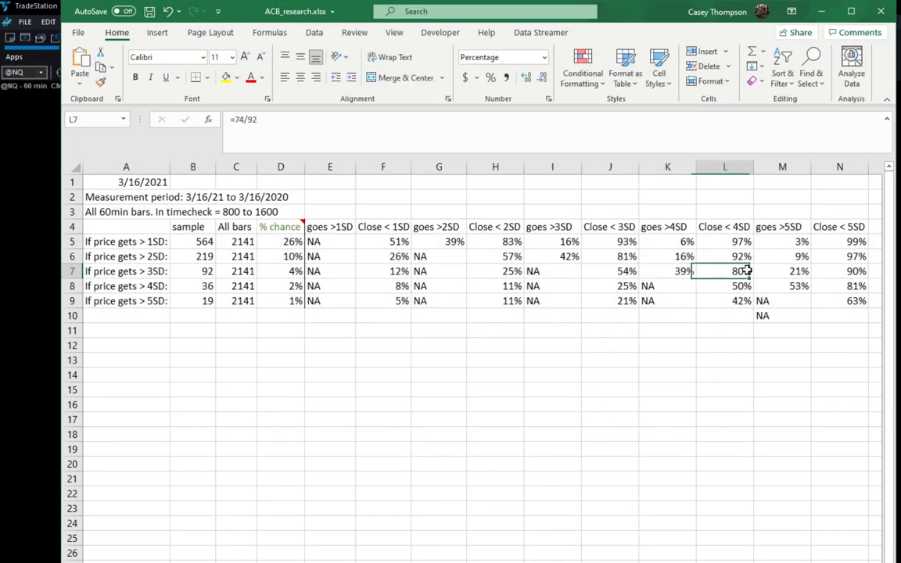
click(797, 272)
key(alt+Tab)
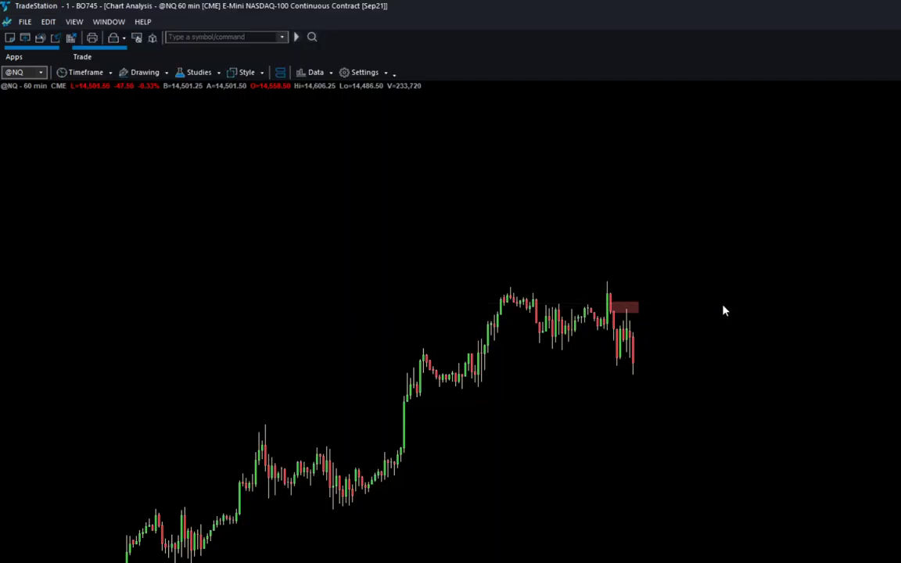
text(15)
key(Return)
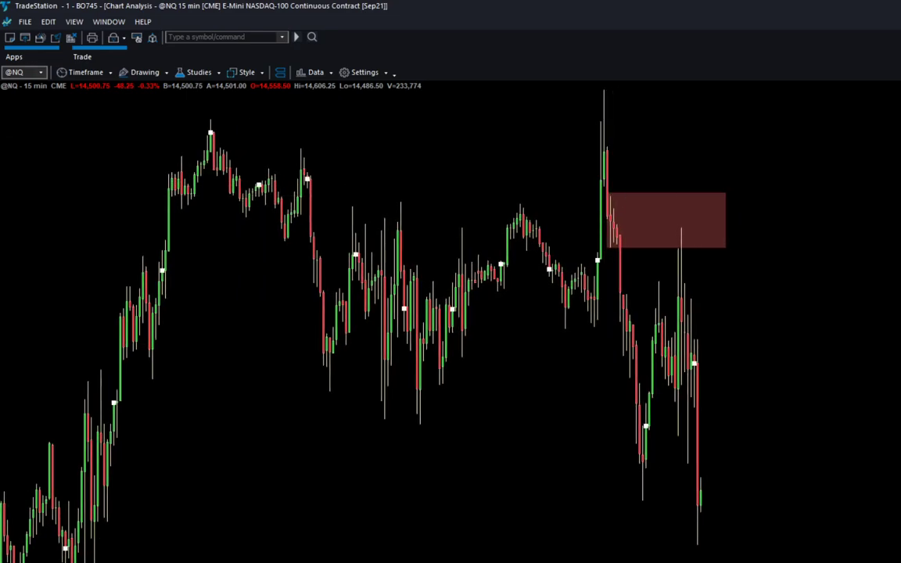
drag(684, 349, 629, 376)
drag(872, 365, 859, 314)
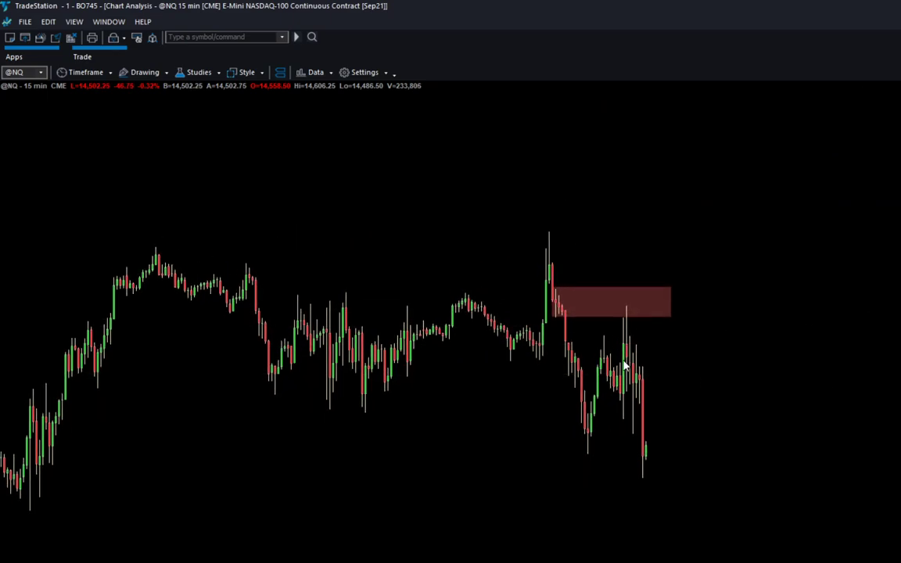
scroll(595, 337, down, 3)
drag(588, 333, 486, 379)
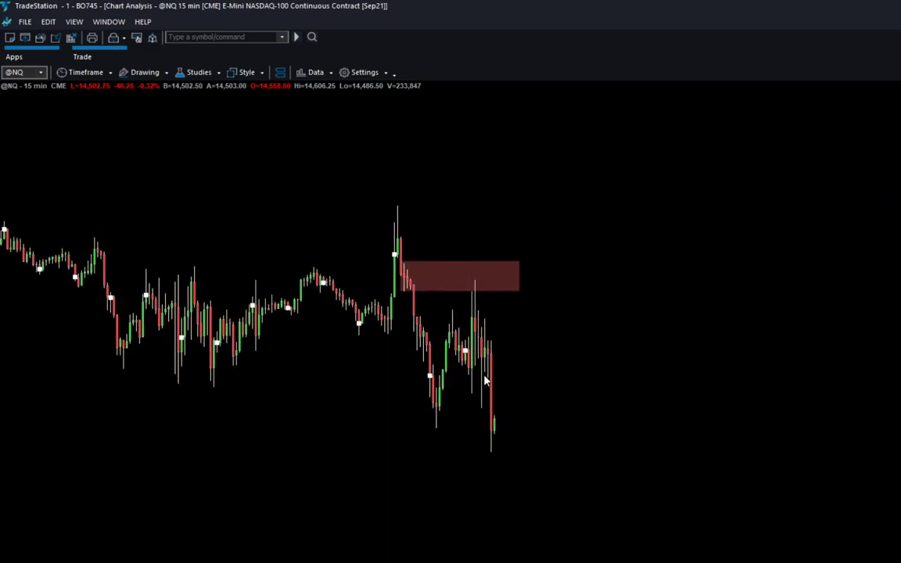